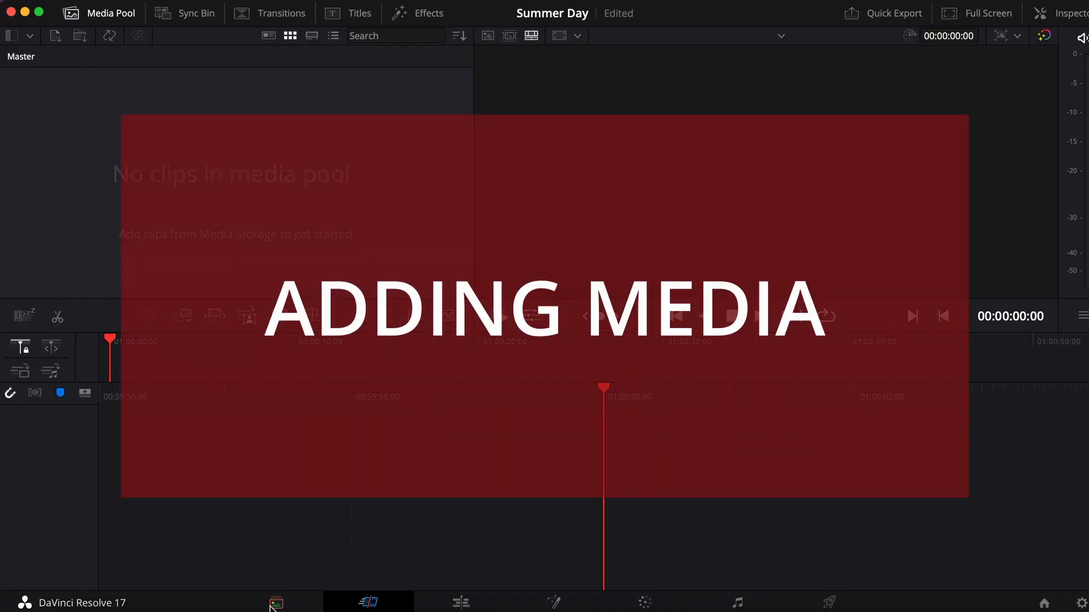
- Switch to the Media page and open the file browser for importing media
left_click(277, 604)
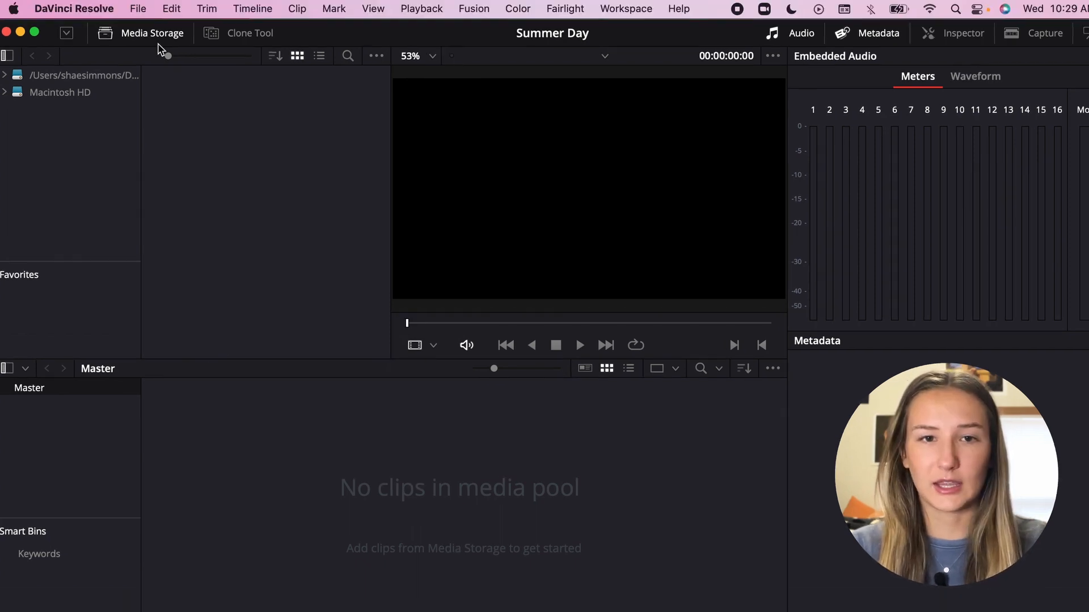
left_click(139, 8)
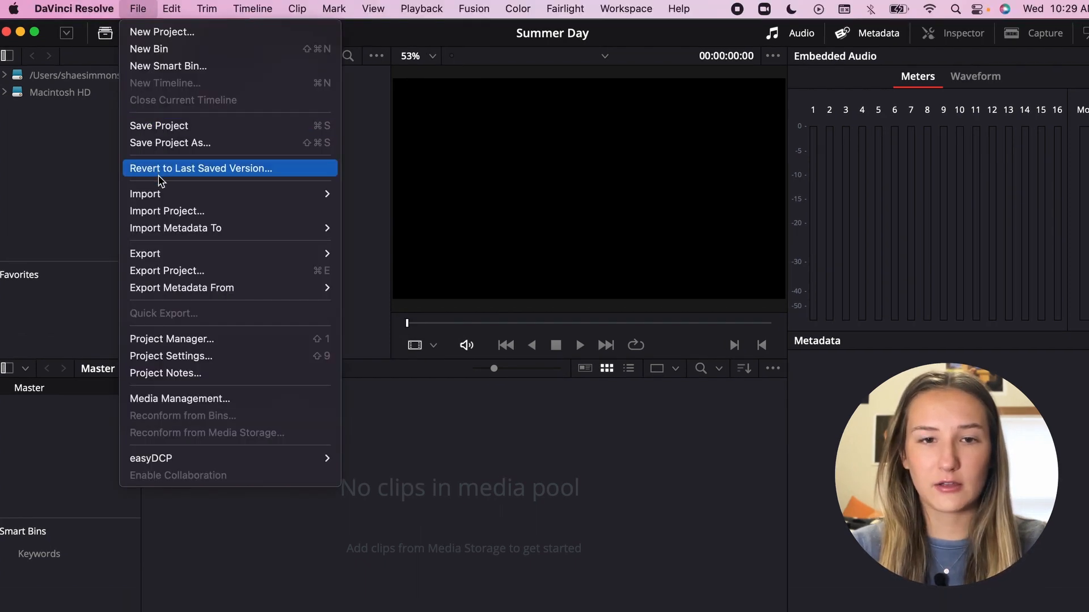
mouse_move(163, 196)
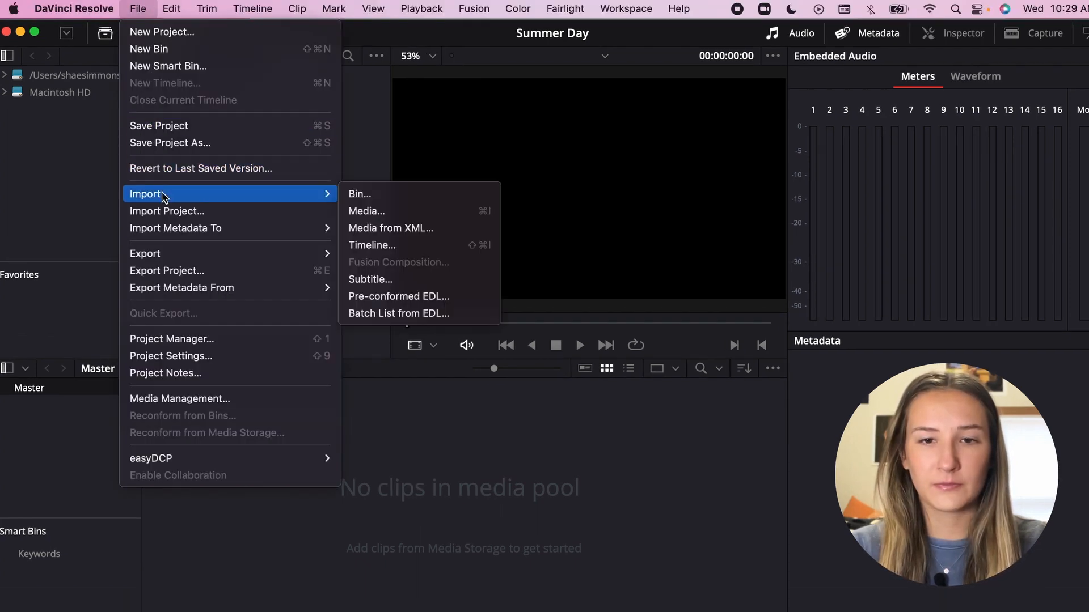
left_click(359, 211)
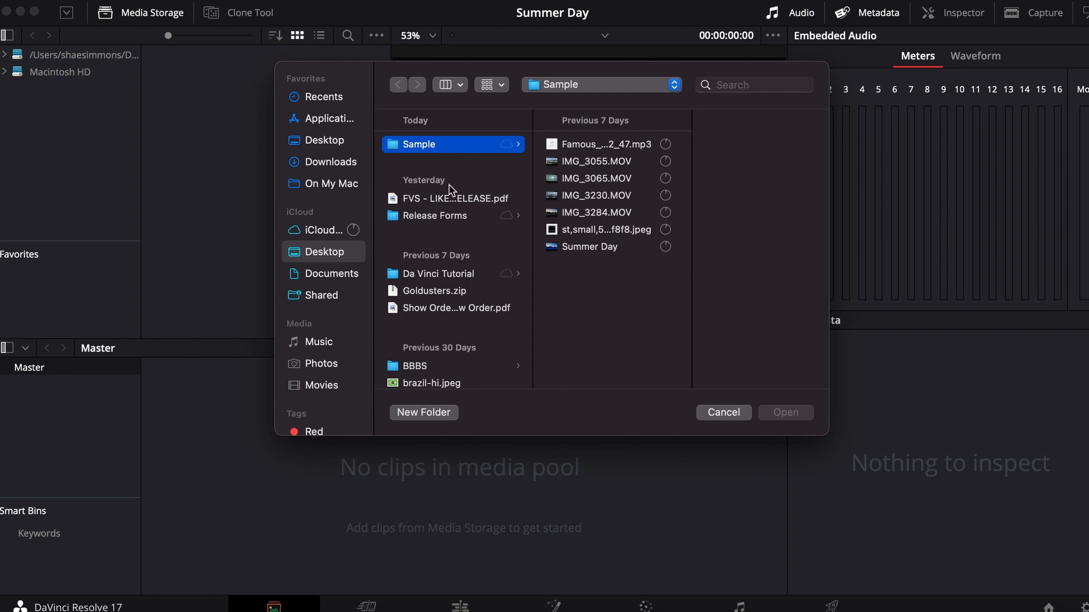
left_click(577, 148)
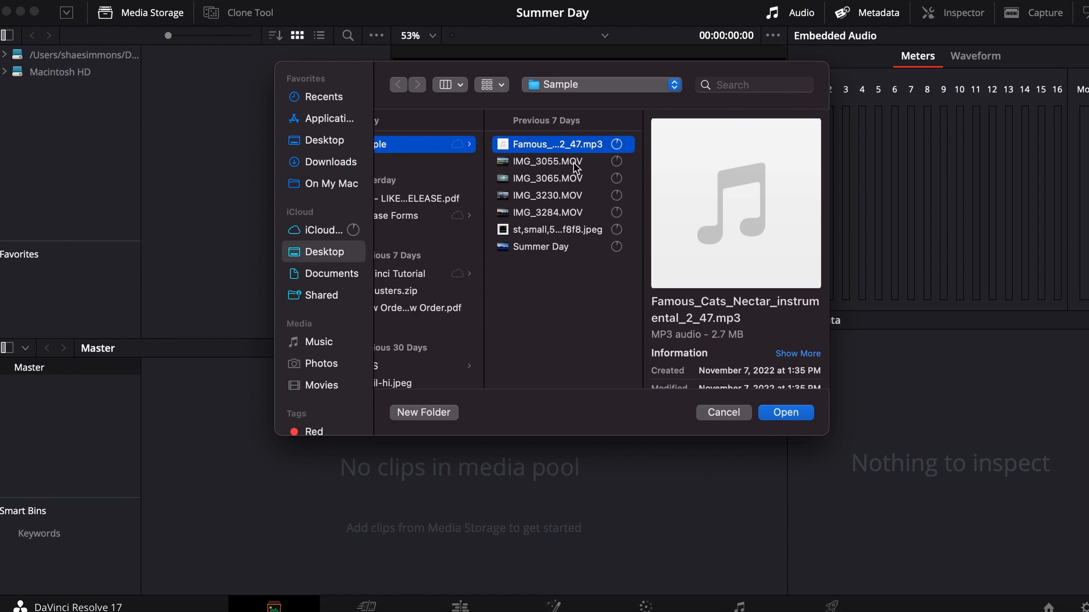
left_click(577, 162, "shift")
left_click(575, 179, "shift")
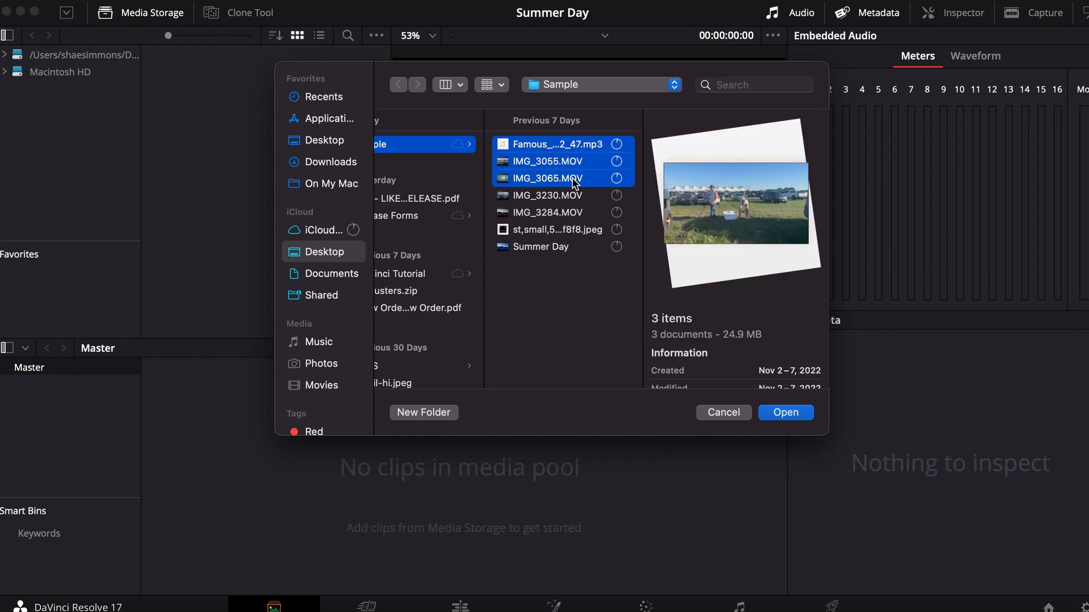
left_click(574, 196, "shift")
left_click(574, 213, "shift")
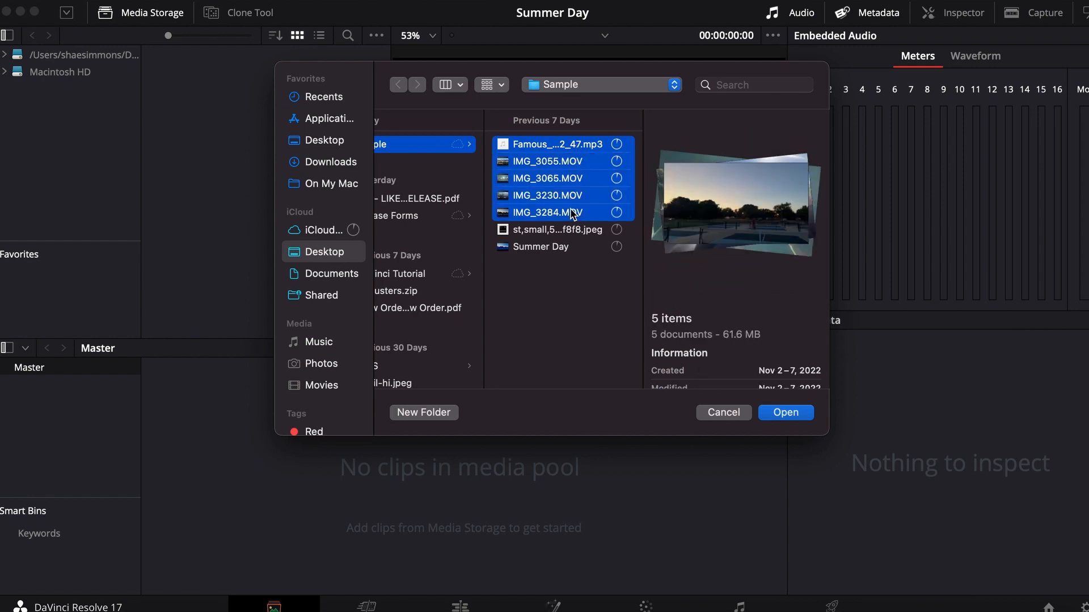
left_click(573, 287)
- Import Famous_Cats_Nectar_instrumental_2_47.mp3 and the videos IMG_3055, IMG_3065, IMG_3230 and IMG_3284 from the Sample folder, changing the project frame rate to match
left_click(605, 143)
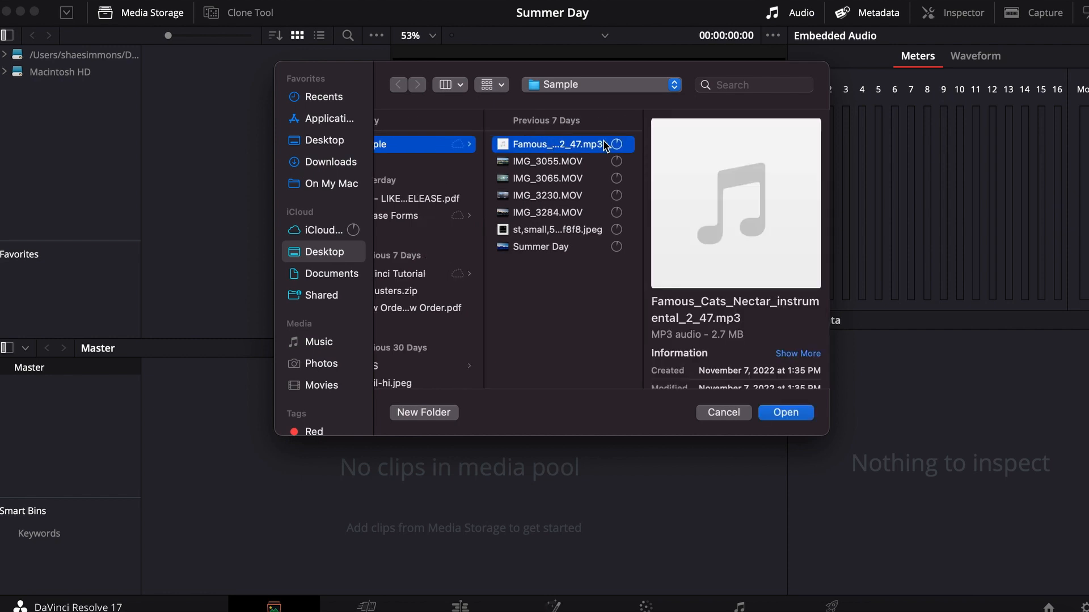
left_click(587, 166, "super")
left_click(585, 180, "super")
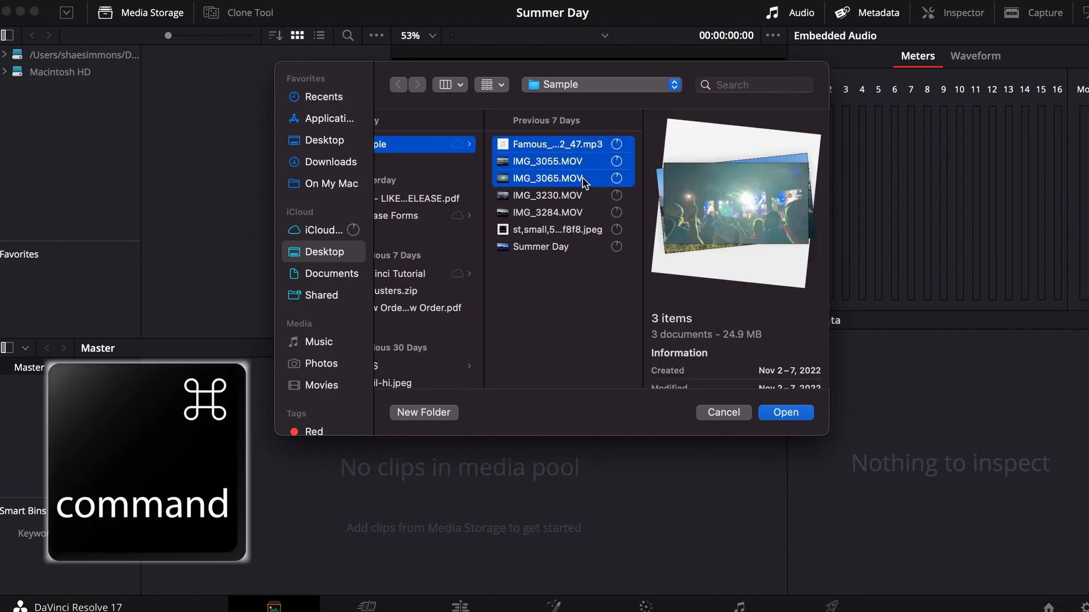
left_click(585, 196, "super")
left_click(585, 215, "super")
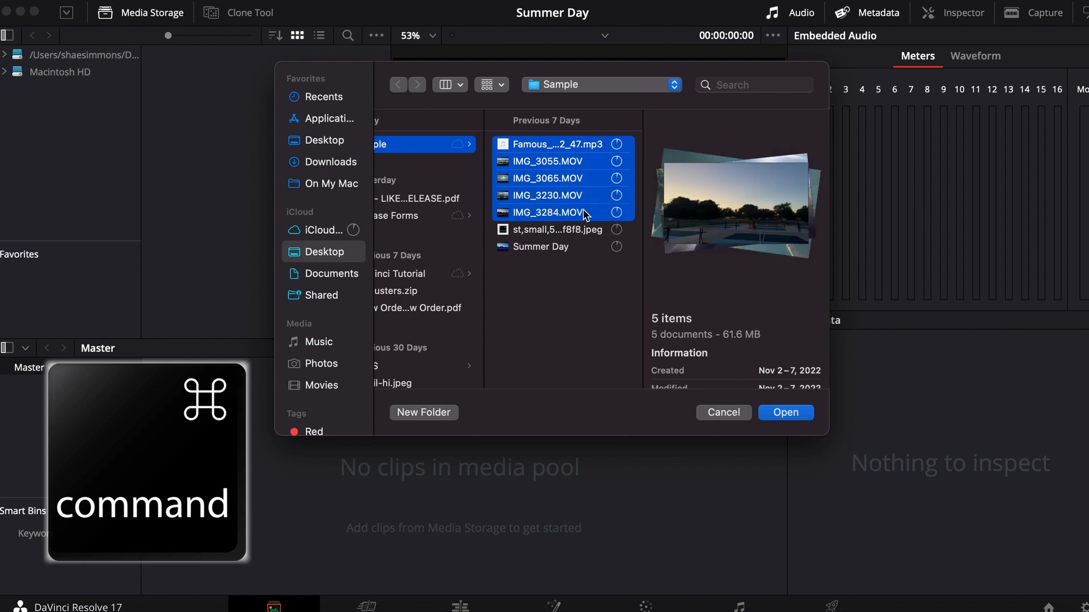
left_click(781, 413)
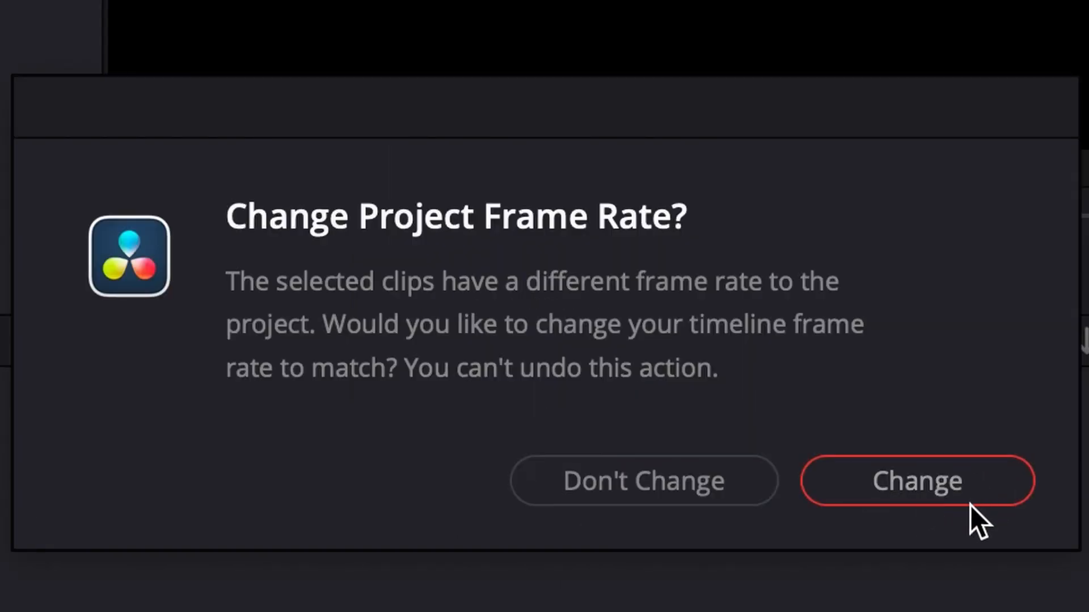
left_click(952, 486)
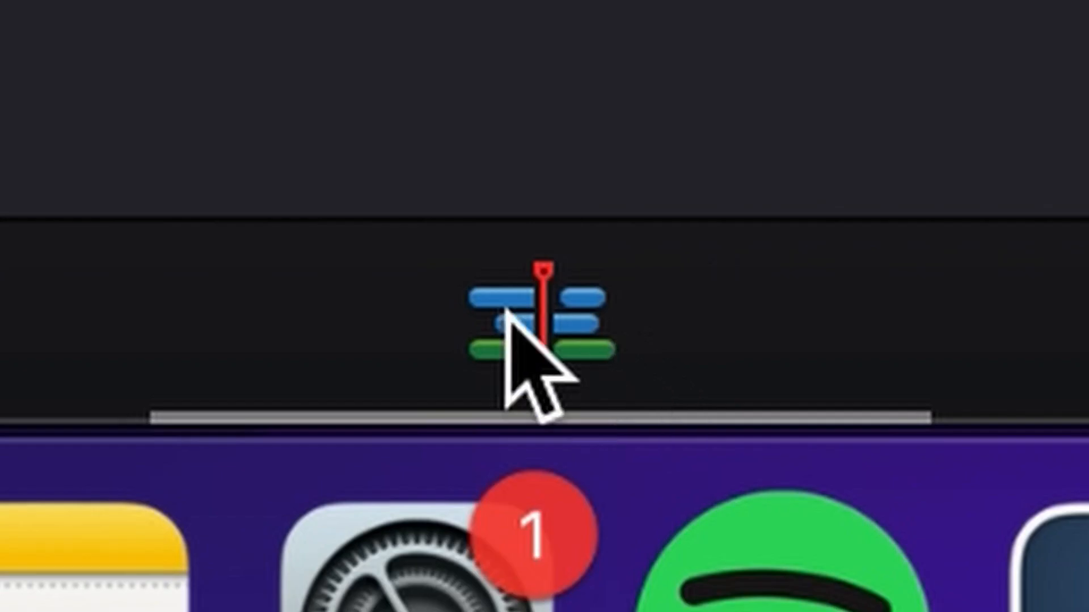
- On the Edit page, show the media pool and insert the four IMG video clips into a new timeline named Timeline 1 with project settings
left_click(592, 313)
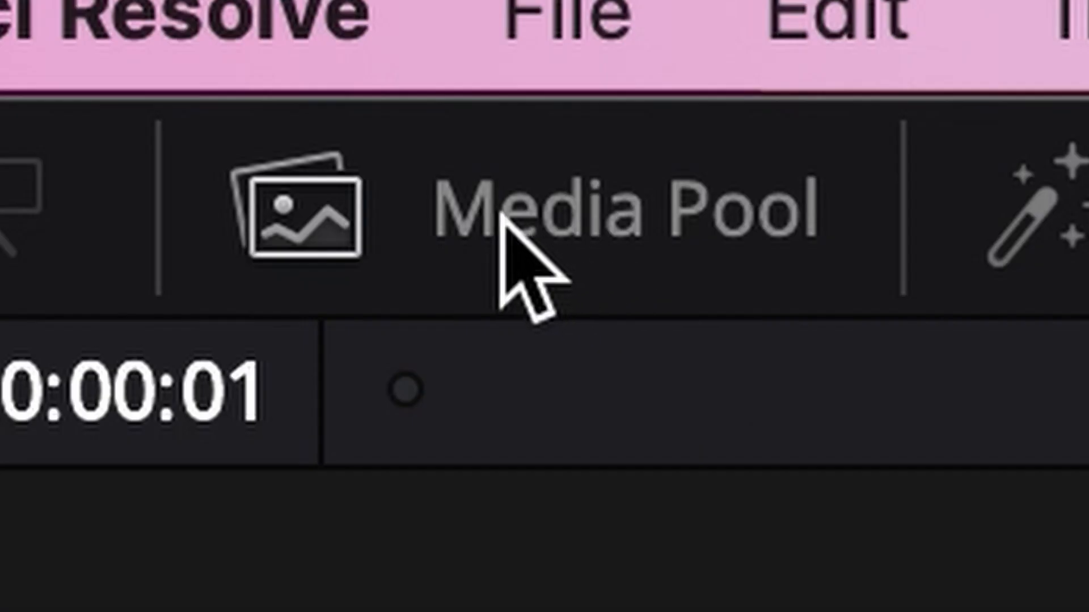
left_click(134, 17)
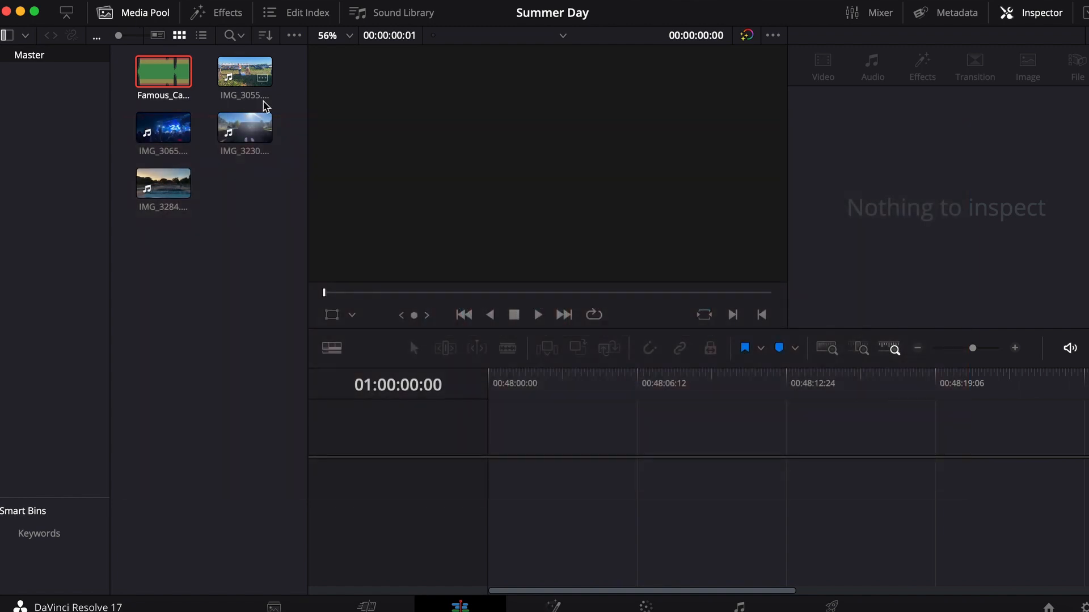
left_click(245, 76)
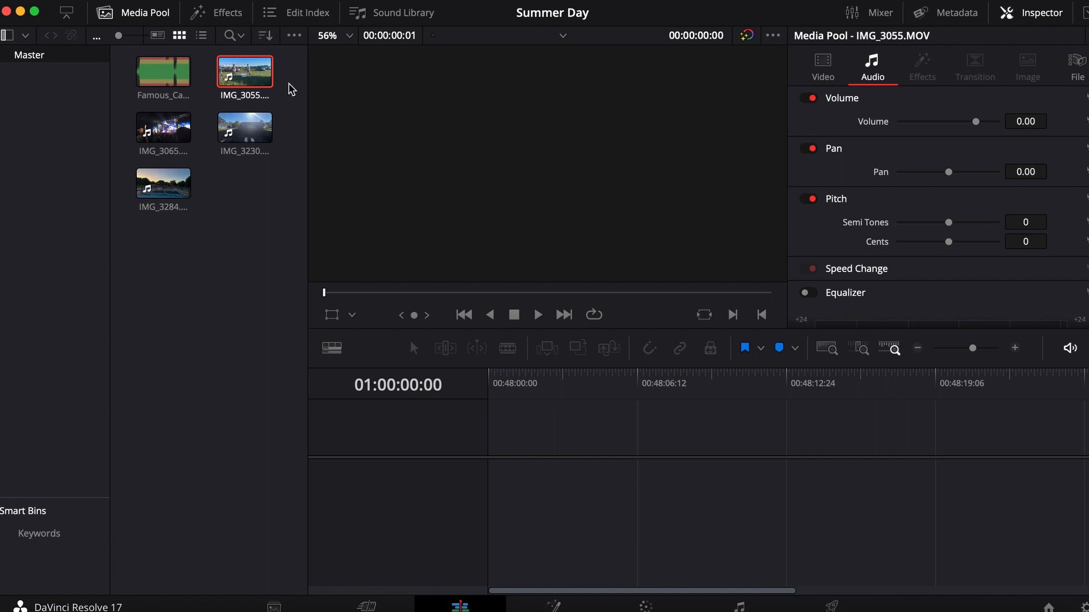
left_click(169, 122, "super")
left_click(245, 128, "super")
left_click(164, 182, "super")
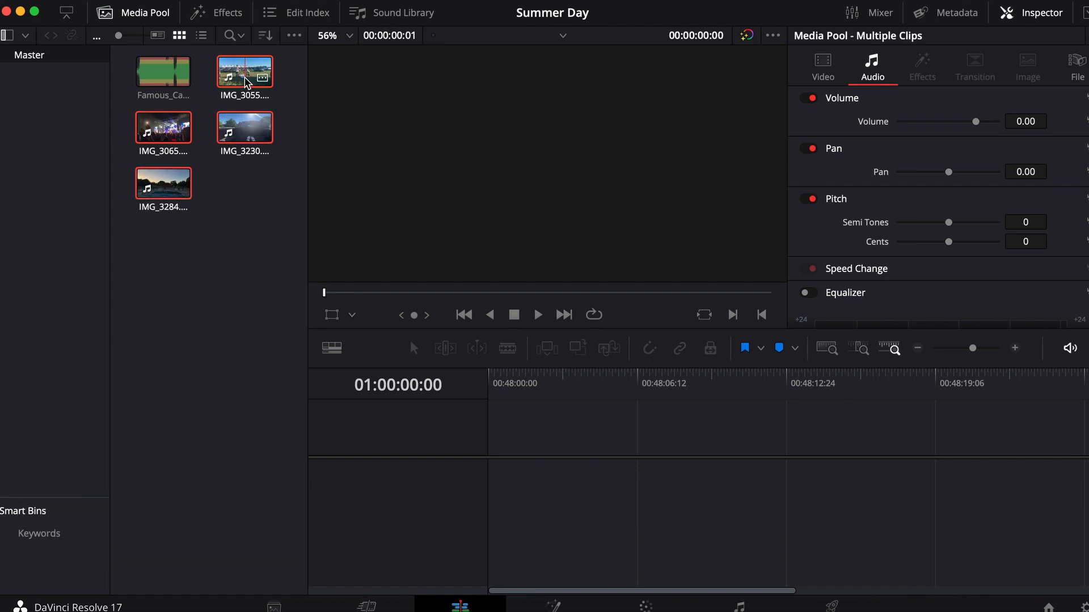
right_click(245, 82)
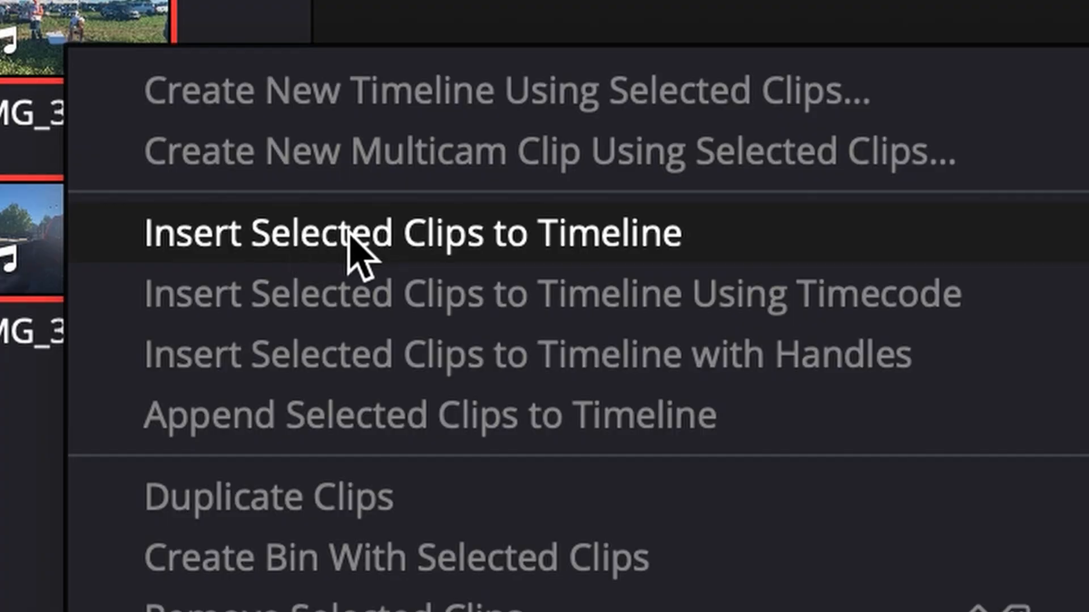
left_click(348, 231)
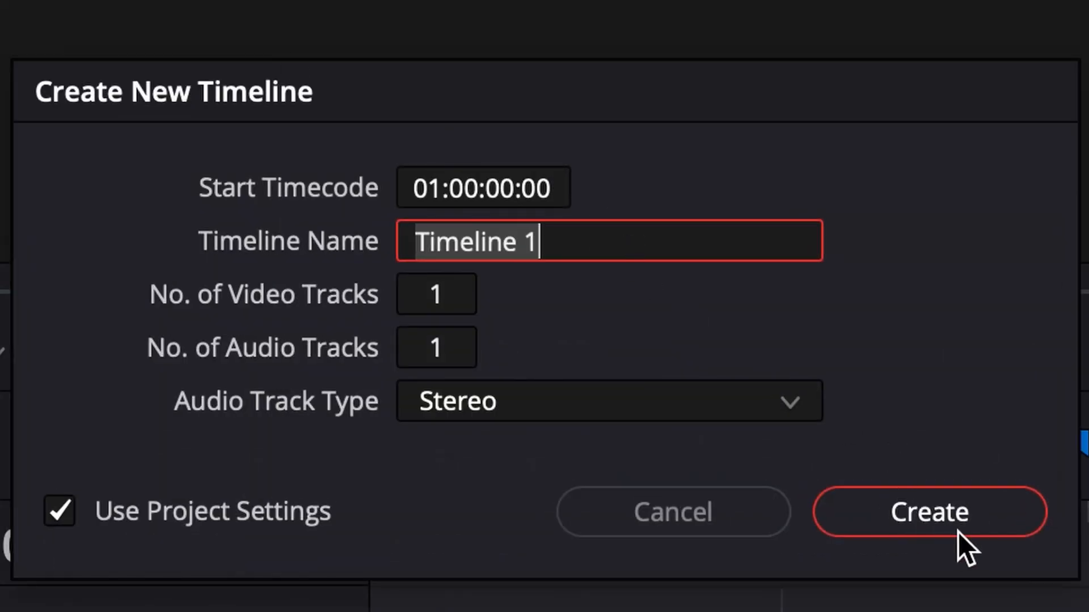
left_click(991, 518)
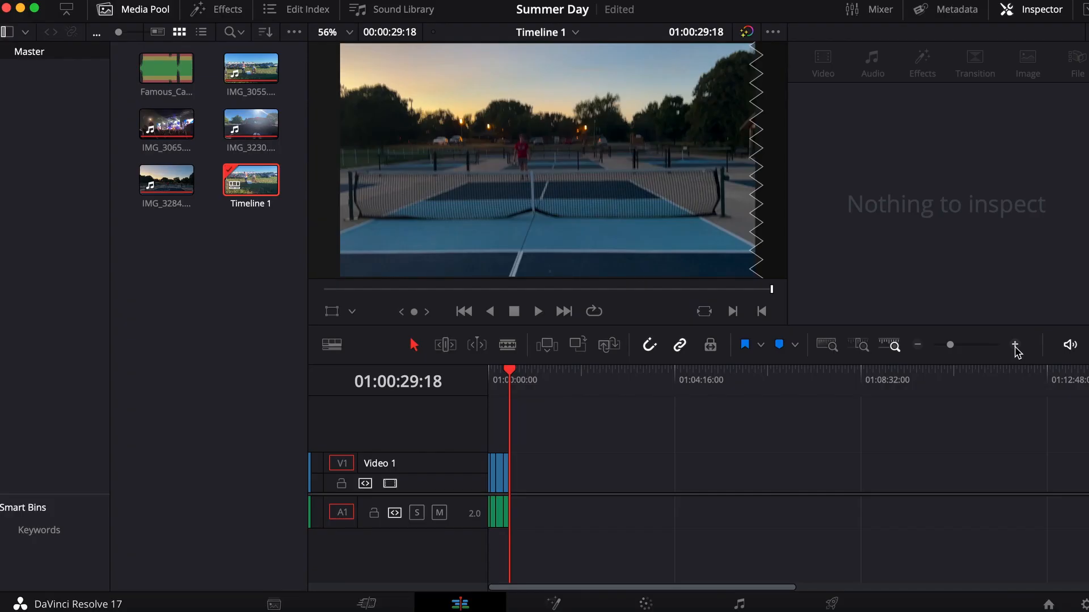
- Zoom in on the timeline until the clips are readable from its start, and hide the media pool
left_click(815, 324)
left_click(1015, 346)
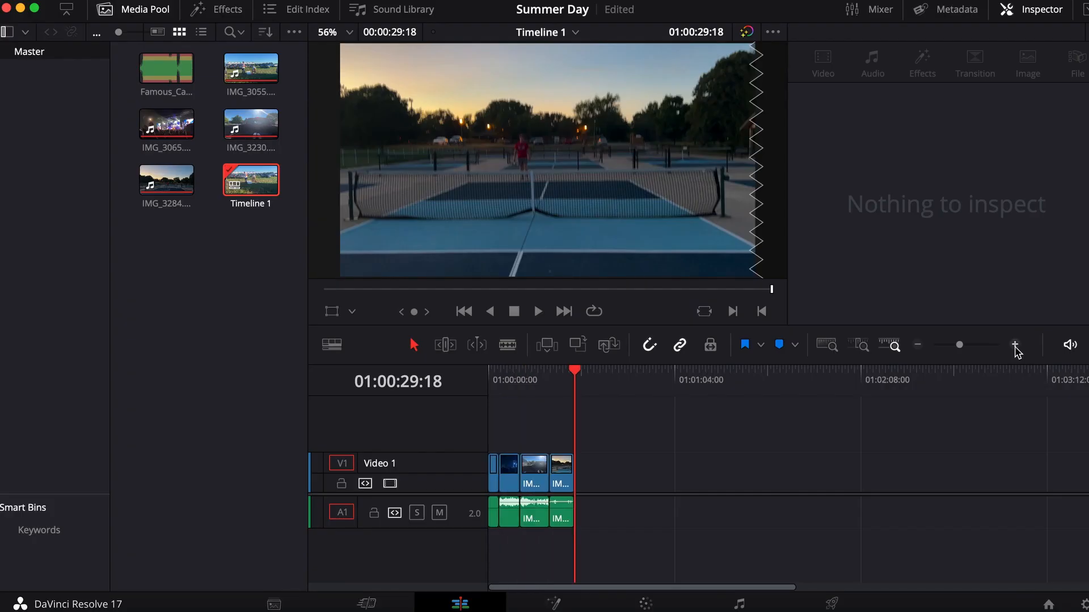
left_click(1016, 346)
left_click(1015, 346)
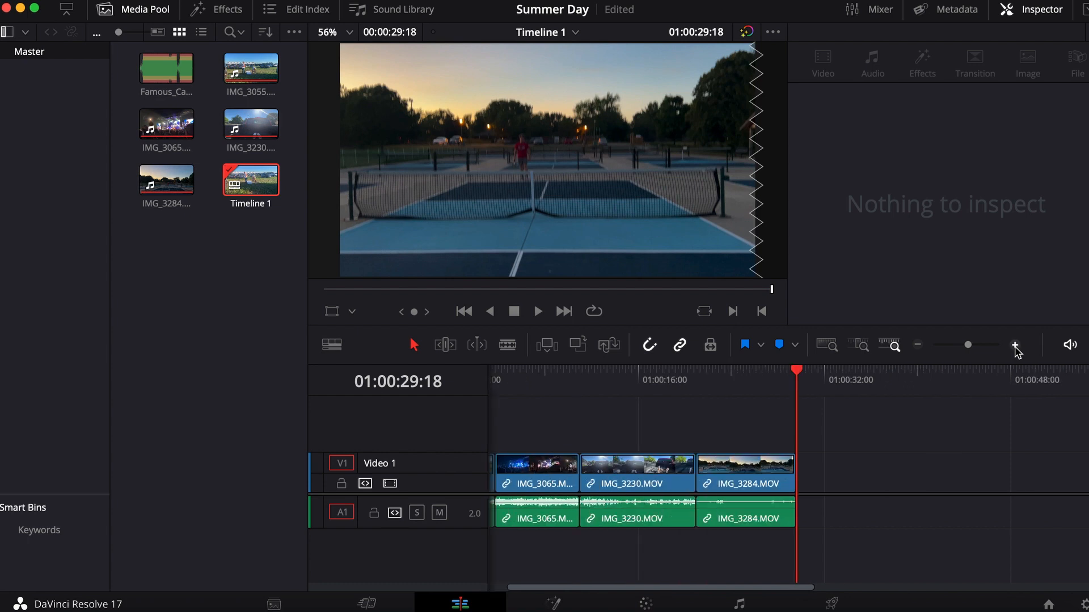
left_click(1015, 346)
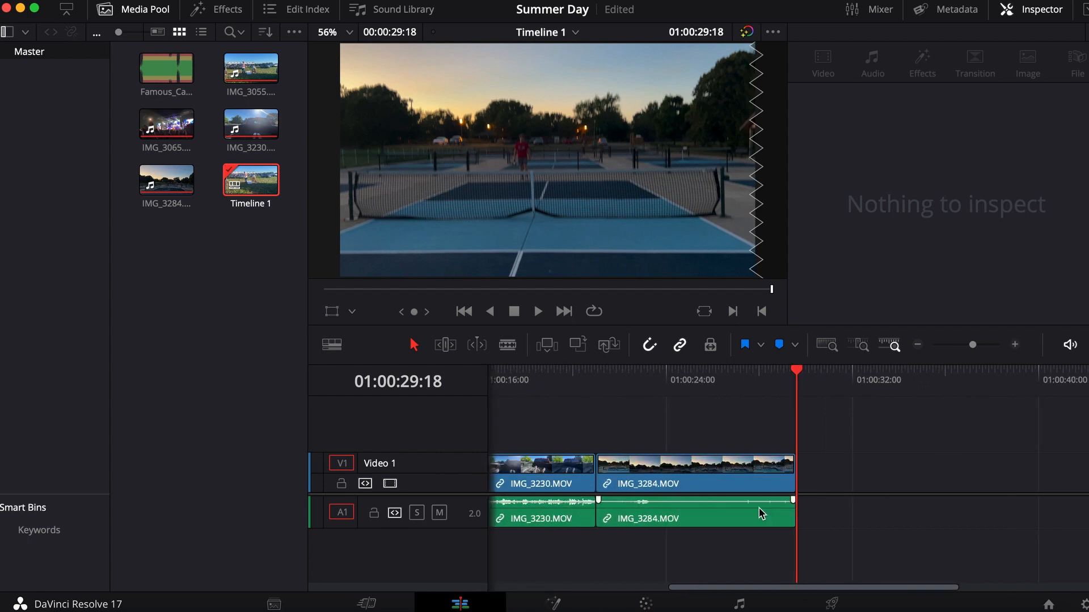
scroll(654, 475, "left", 4)
scroll(653, 475, "left", 12)
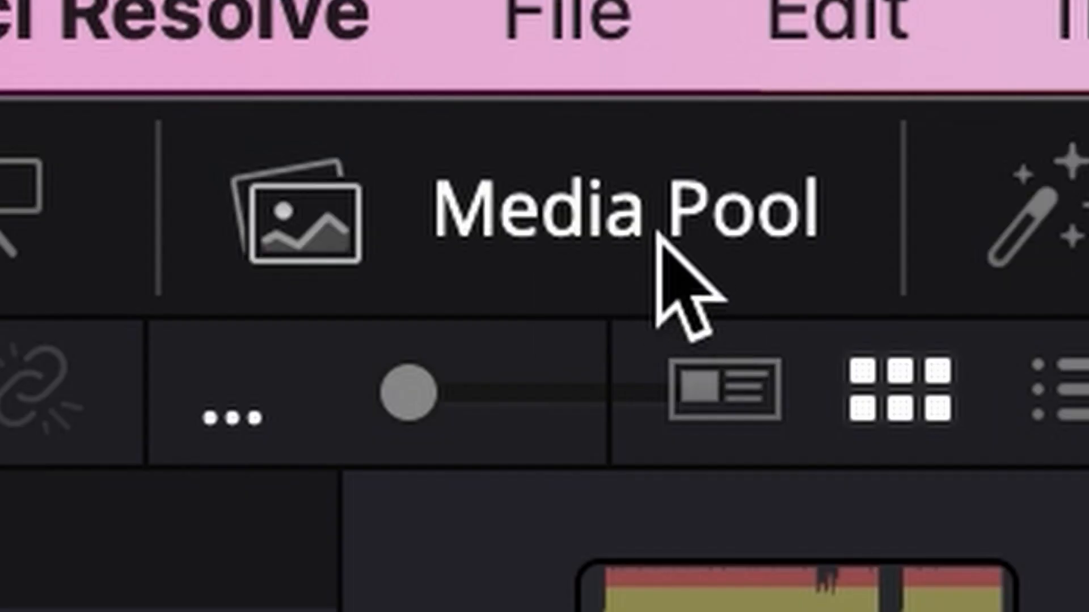
left_click(150, 14)
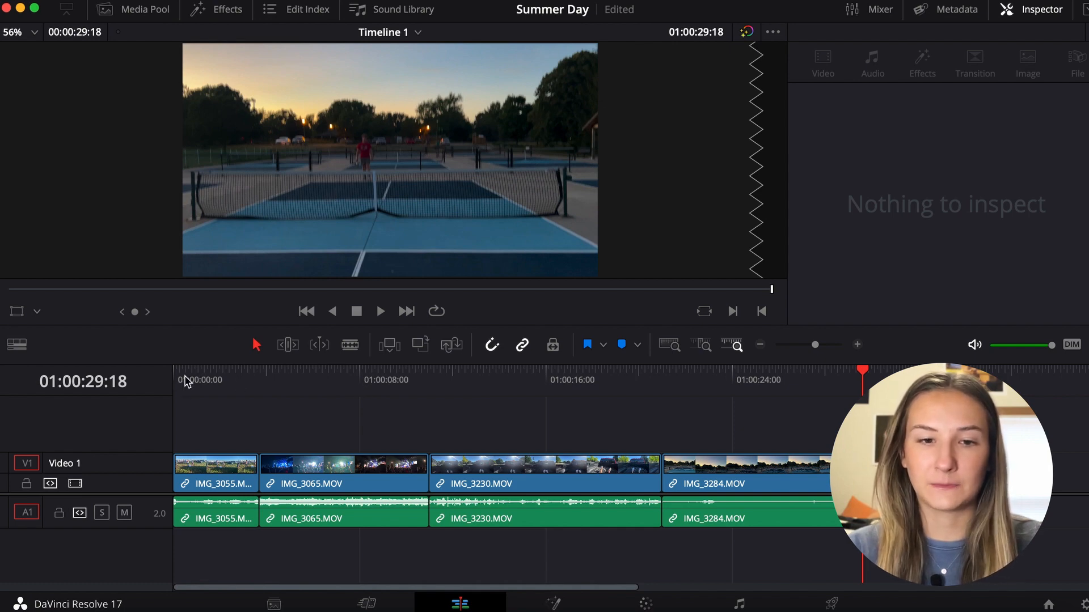
- Raise the system volume and play the IMG_3055 and IMG_3065 clips from the start of the timeline
left_click_drag(185, 383, 170, 382)
key("XF86AudioRaiseVolume")
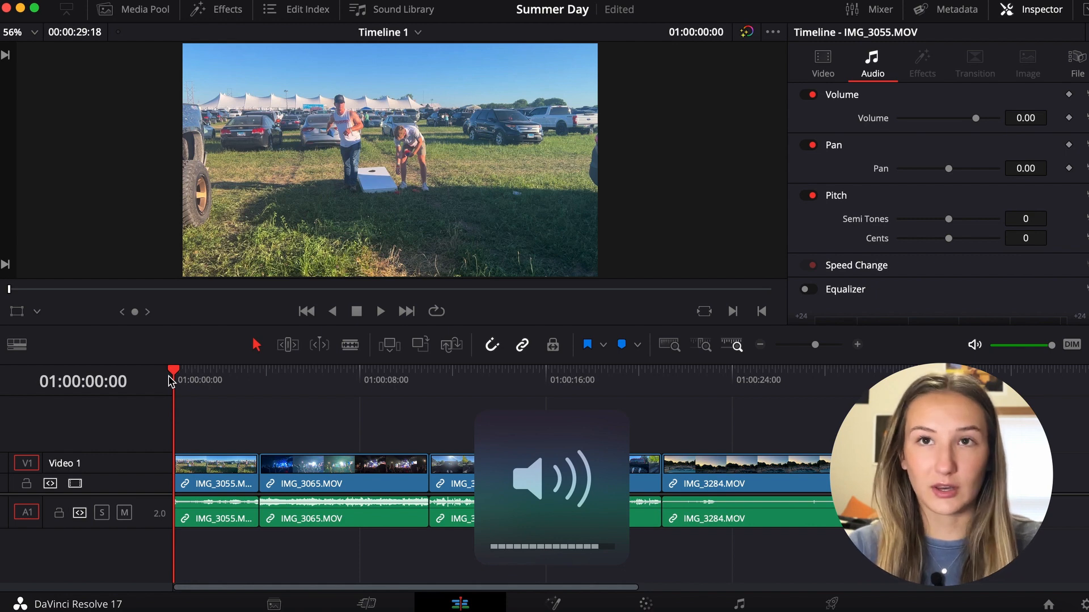
key("space")
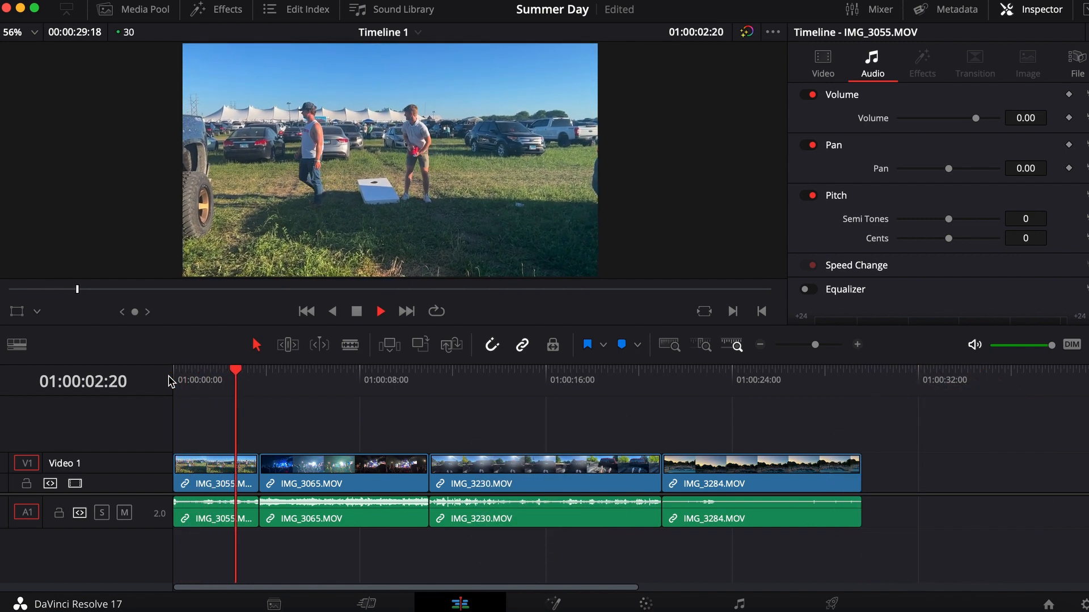
key("space")
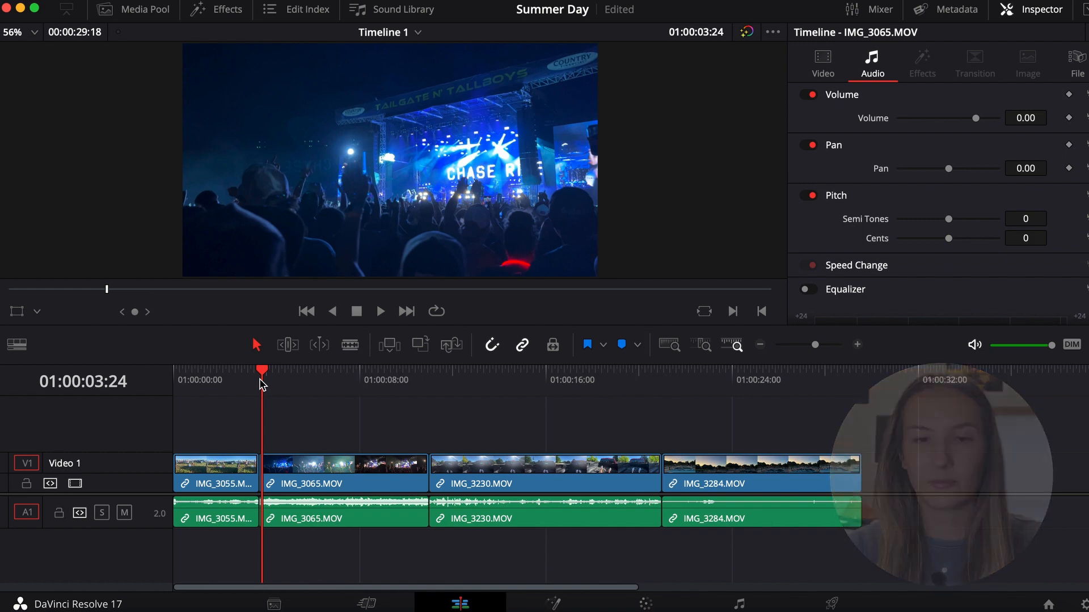
key("space")
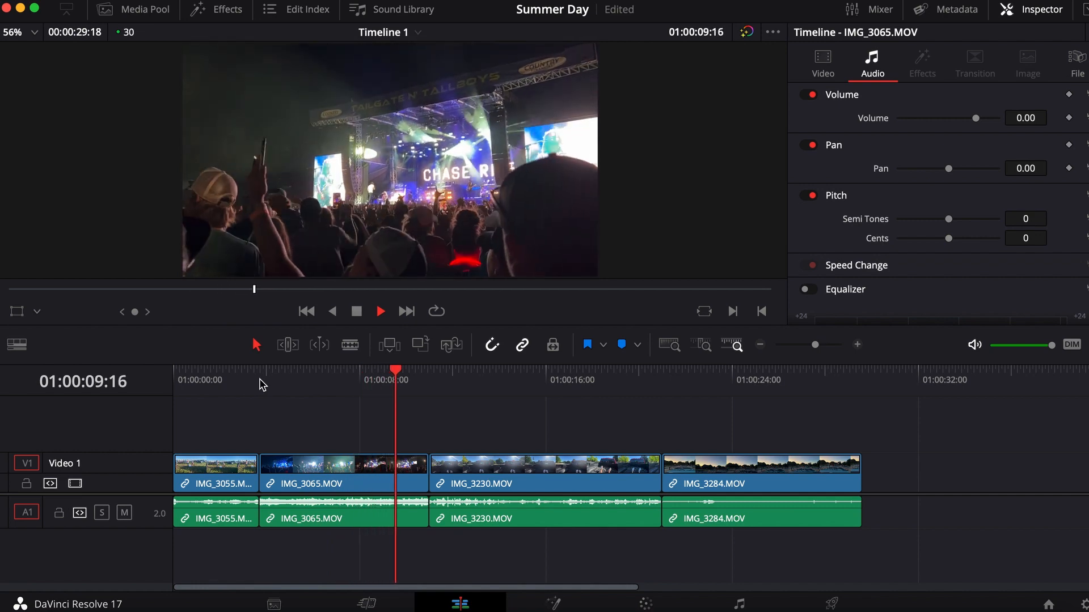
key("space")
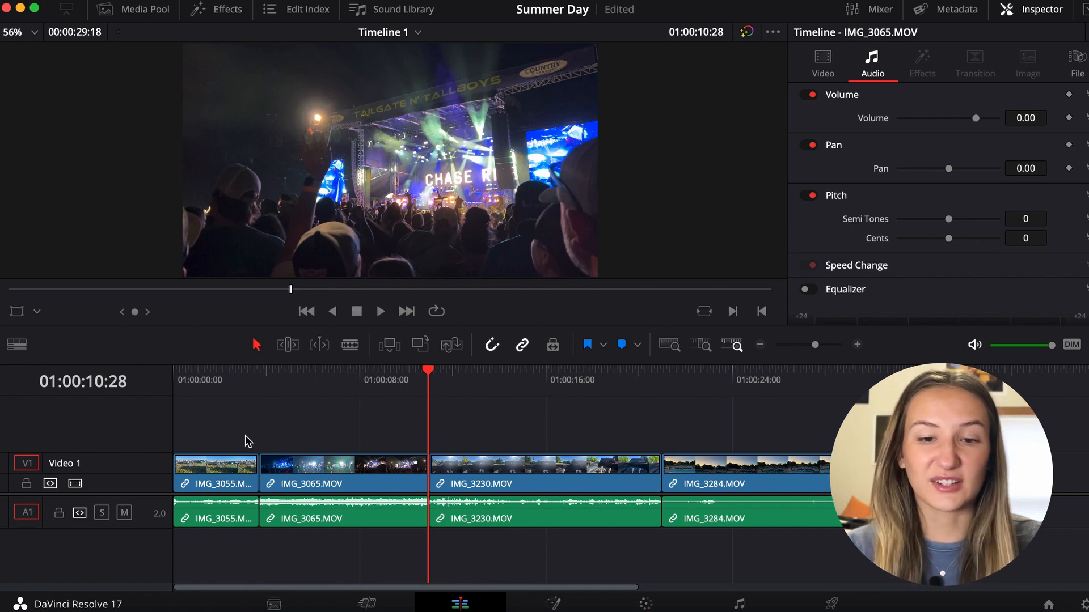
- Play the IMG_3230 and IMG_3284 clips to the end of the timeline, then review IMG_3284 around 01:00:22:18
left_click(229, 391)
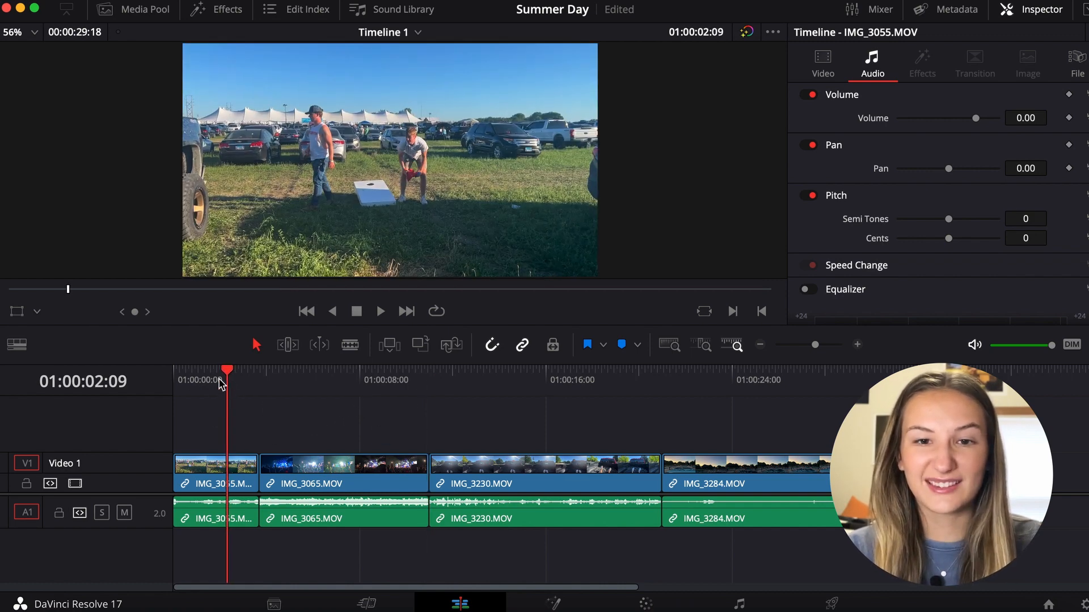
left_click(425, 386)
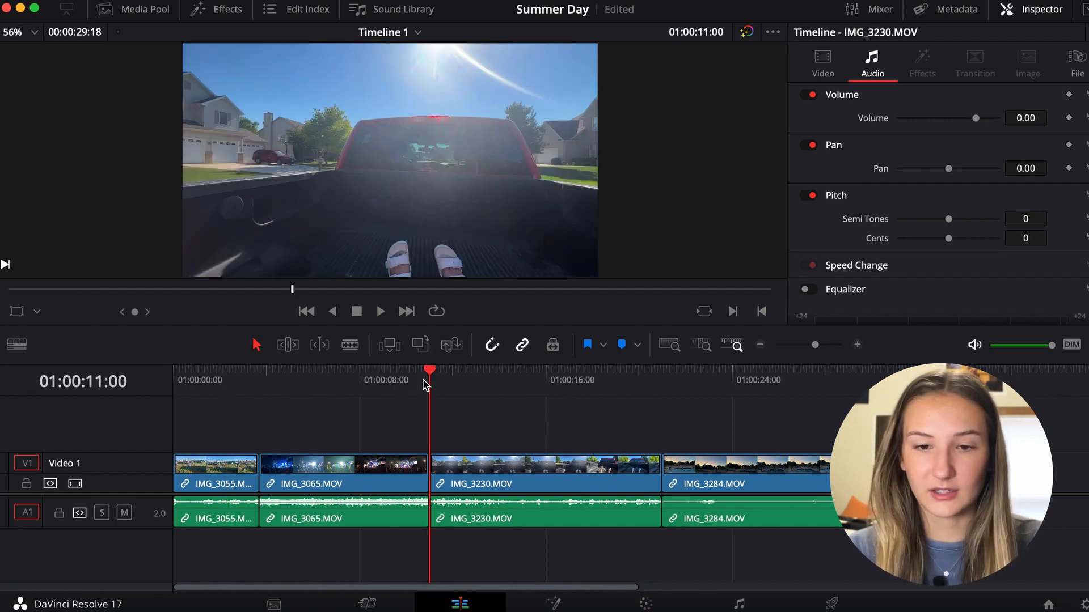
key("space")
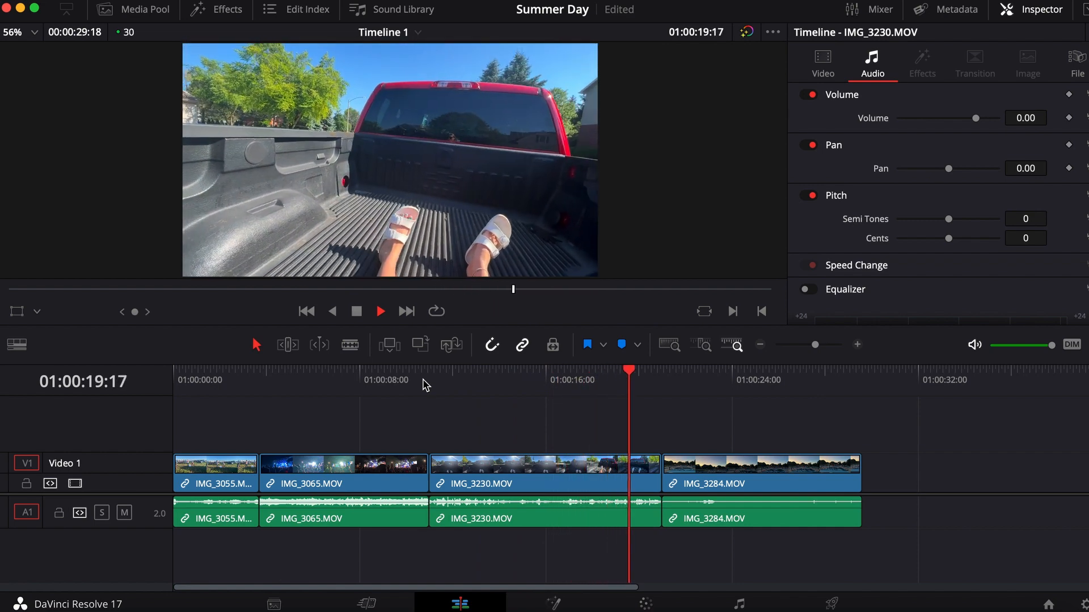
key("space")
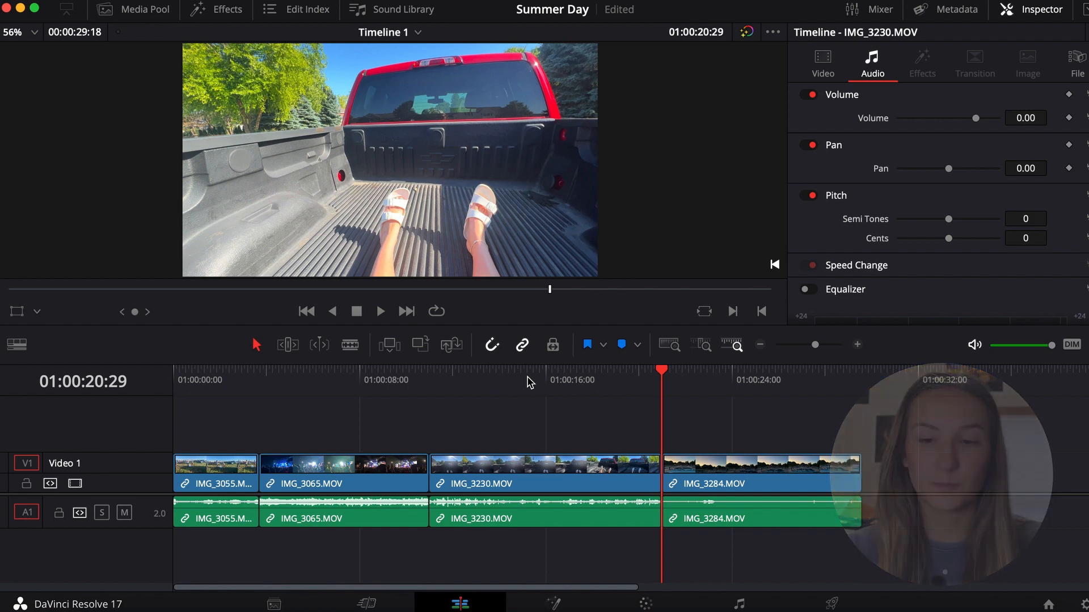
key("space")
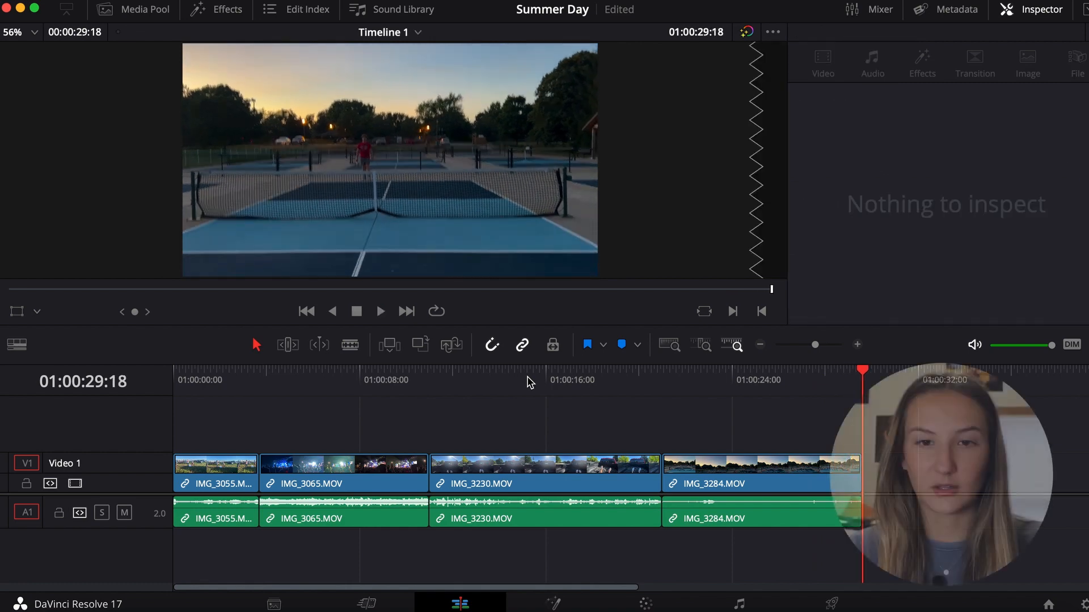
left_click_drag(689, 385, 702, 389)
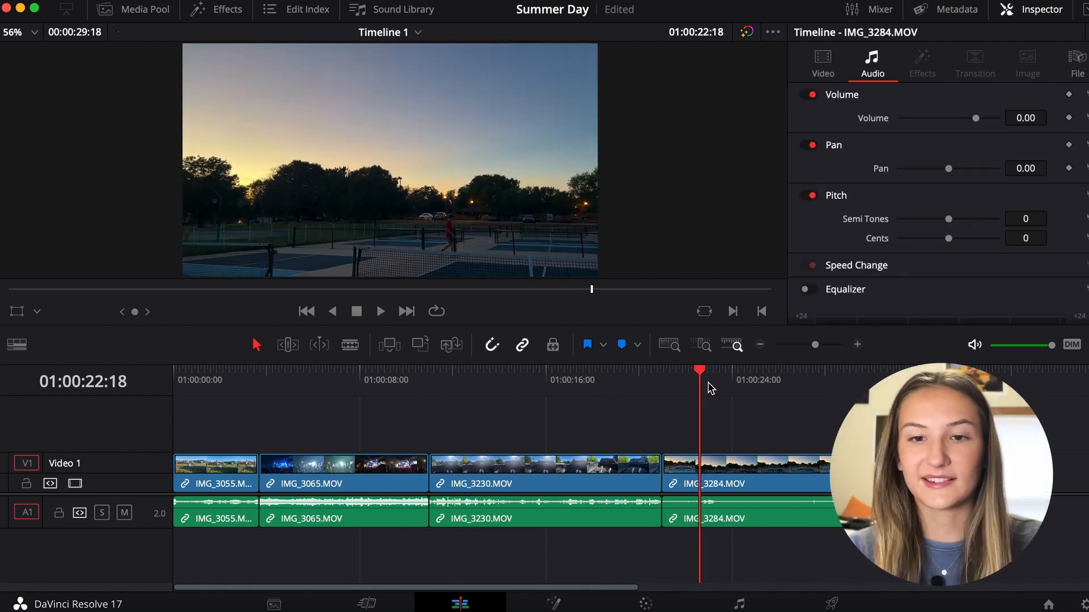
- Move the IMG_3065 clip from second place to the end of the timeline, directly after IMG_3284
left_click(739, 383)
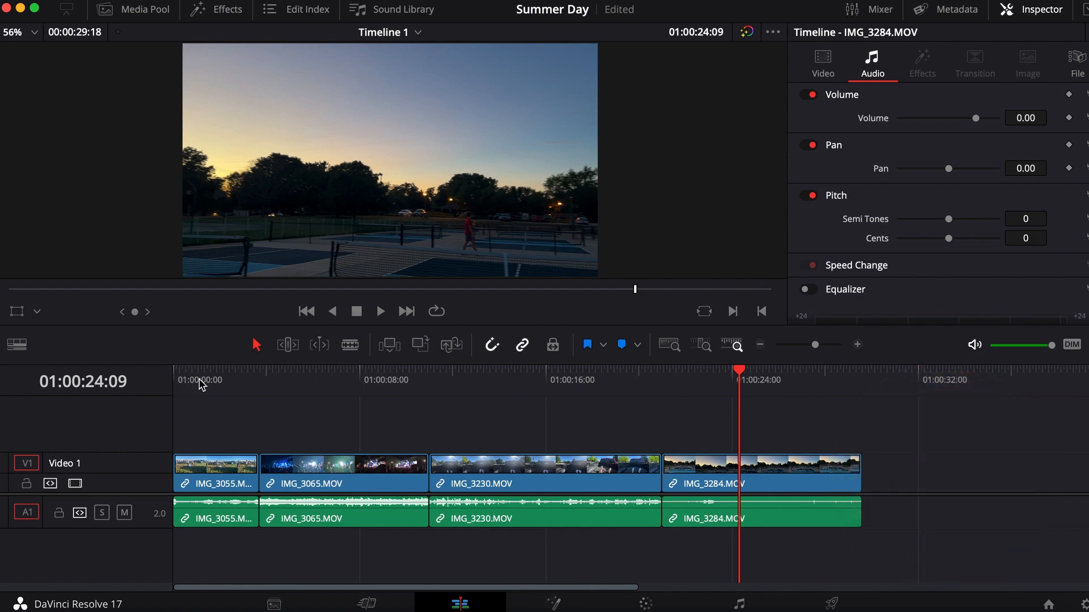
mouse_move(200, 385)
left_mouse_down()
mouse_move(186, 385)
mouse_move(217, 387)
left_mouse_up()
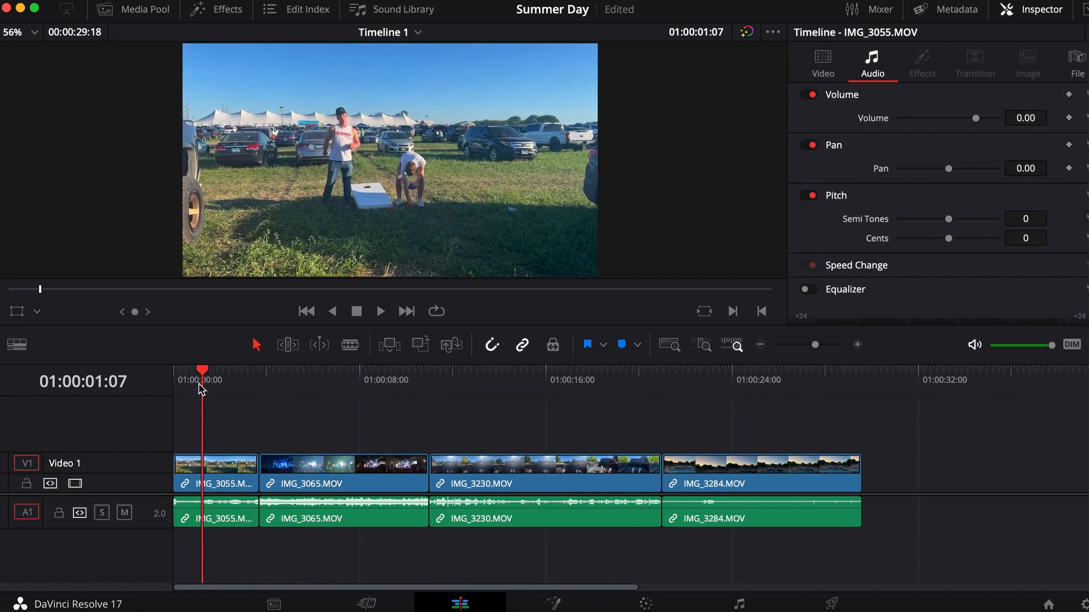
left_click(260, 387)
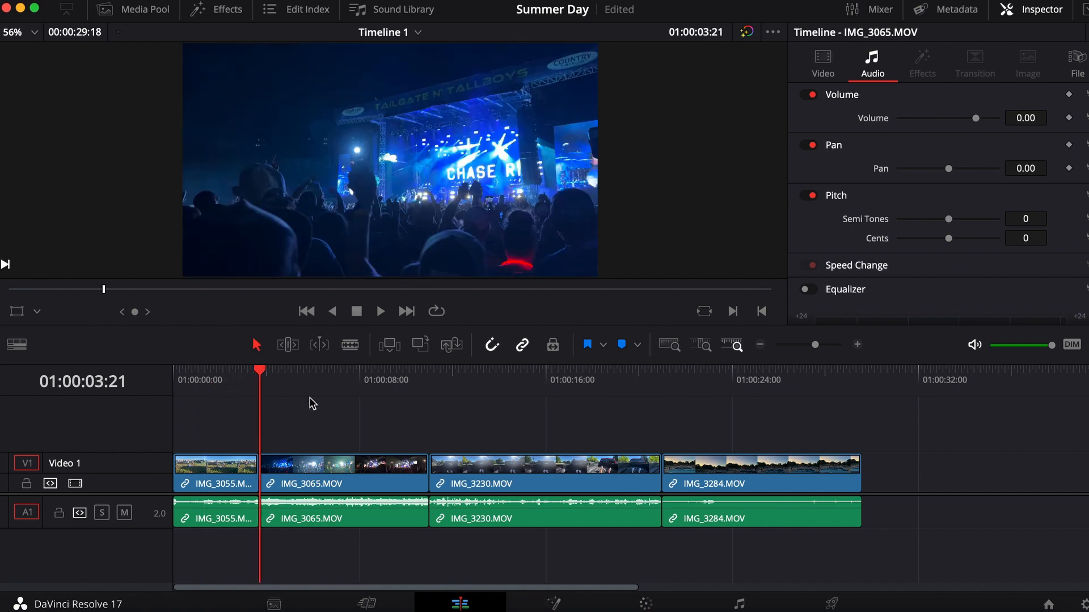
left_click(341, 468)
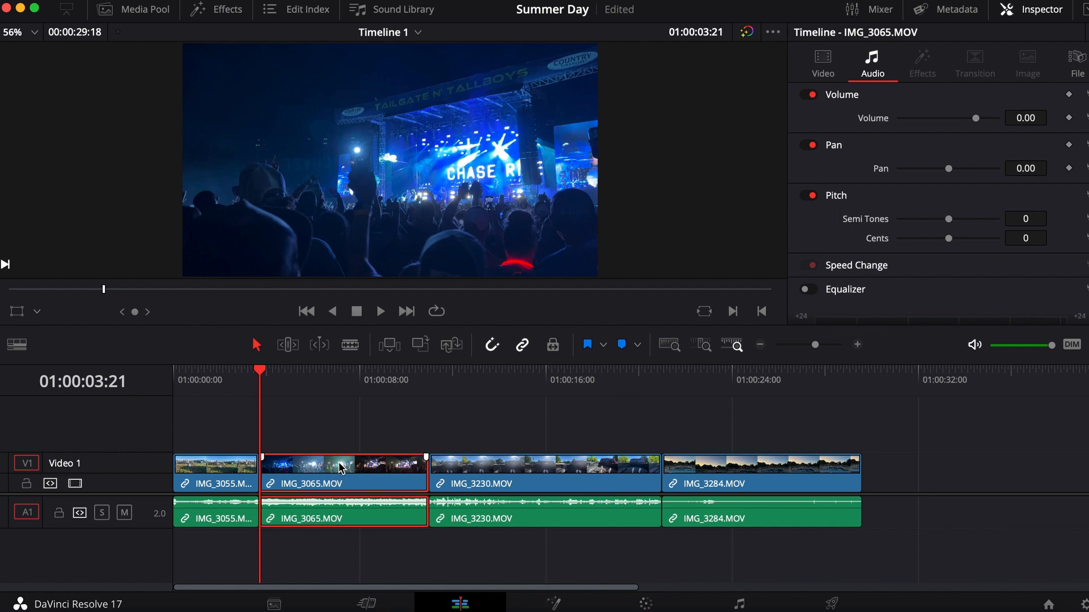
left_click_drag(342, 467, 941, 471)
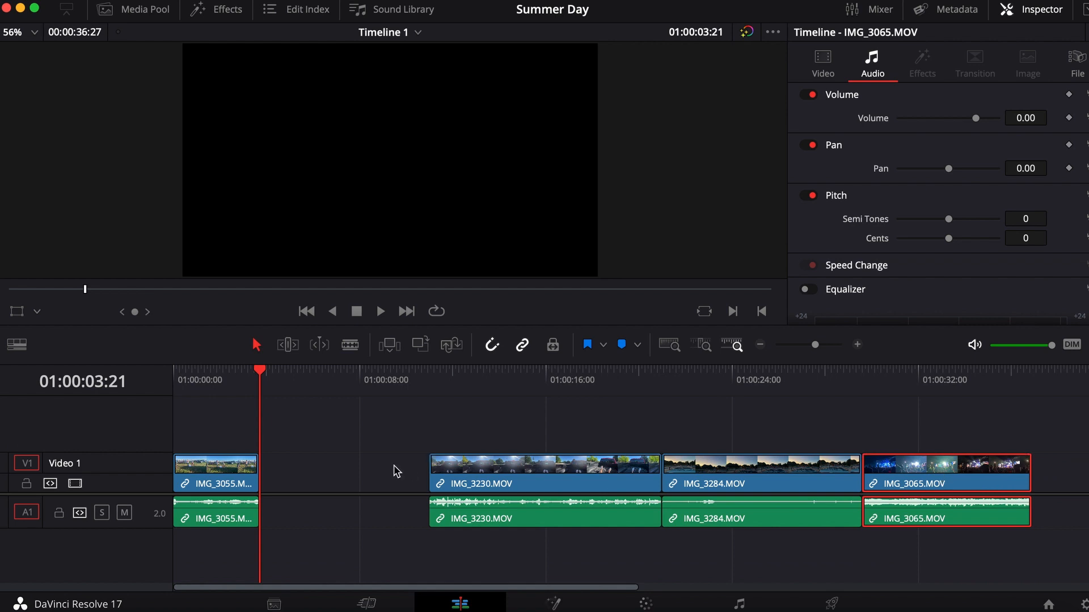
- Ripple delete the empty gap between the IMG_3055 and IMG_3230 clips
left_click(516, 478)
mouse_move(494, 470)
left_mouse_down()
mouse_move(404, 471)
mouse_move(482, 473)
left_mouse_up()
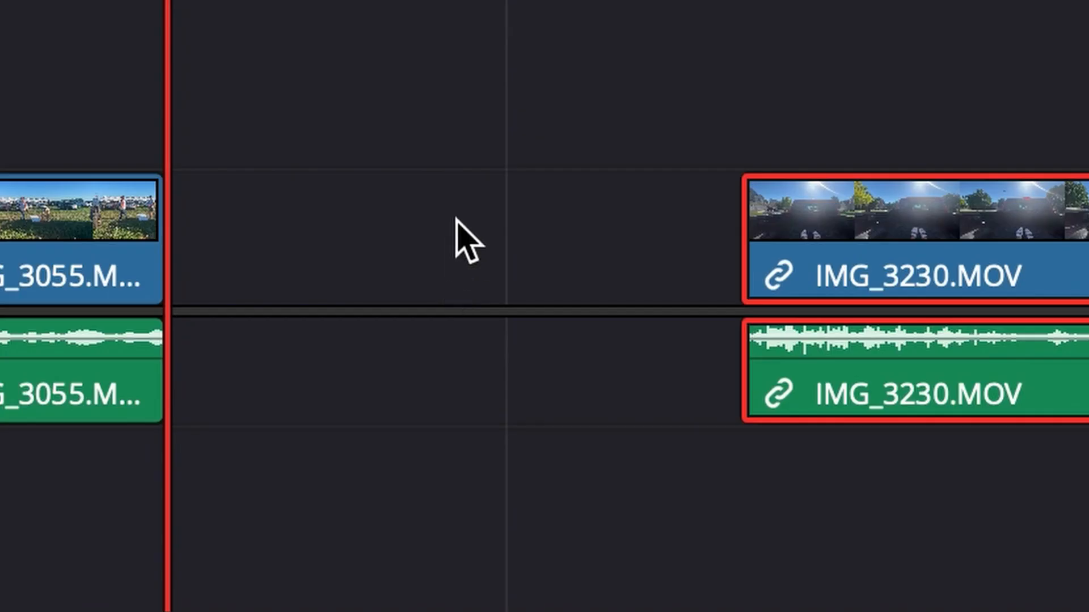
left_click(346, 471)
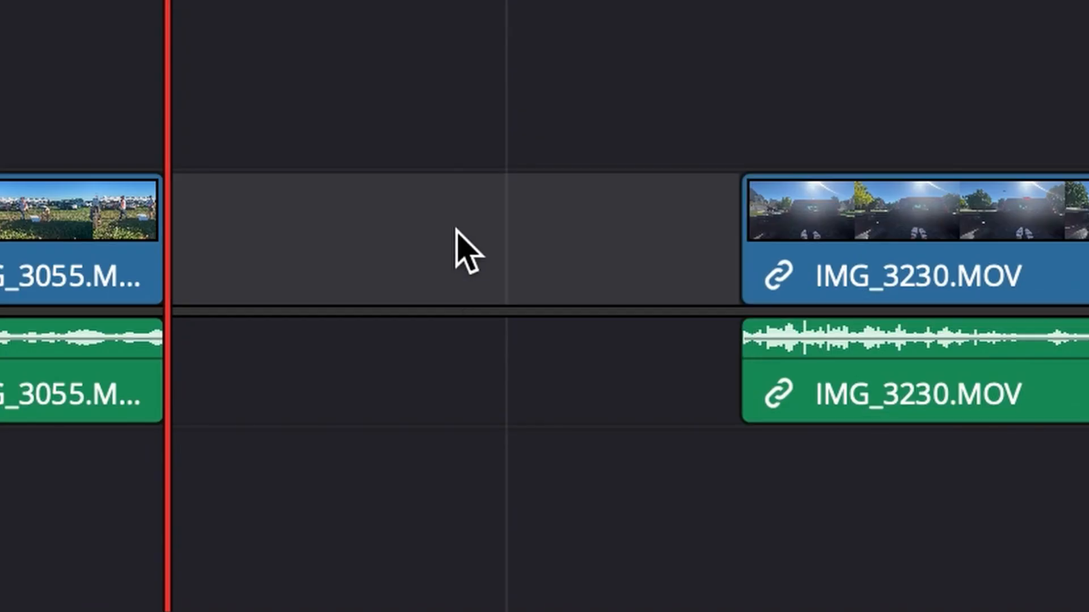
right_click(456, 230)
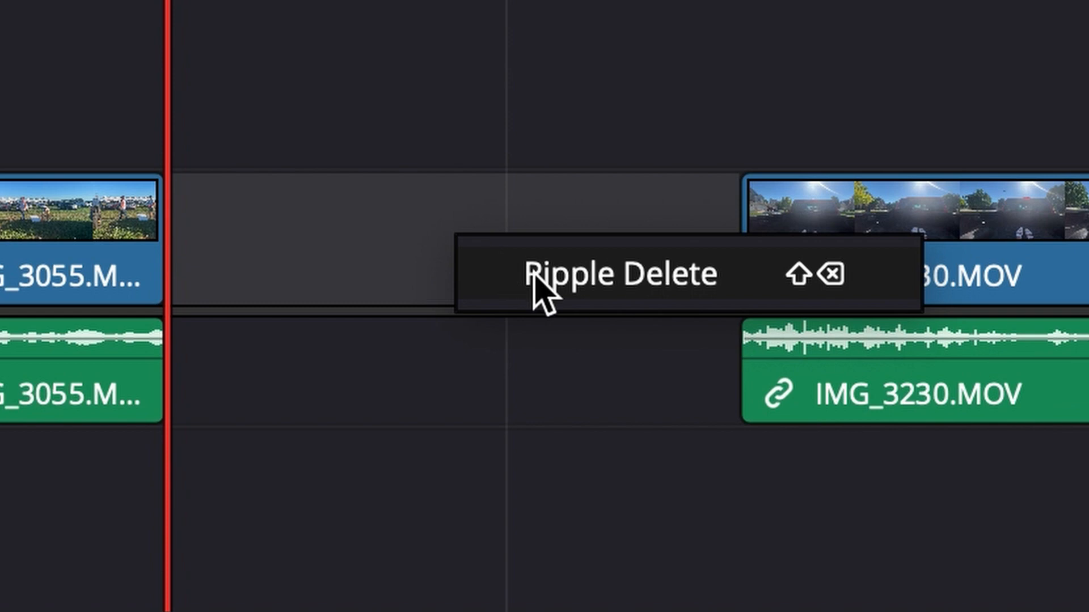
left_click(534, 280)
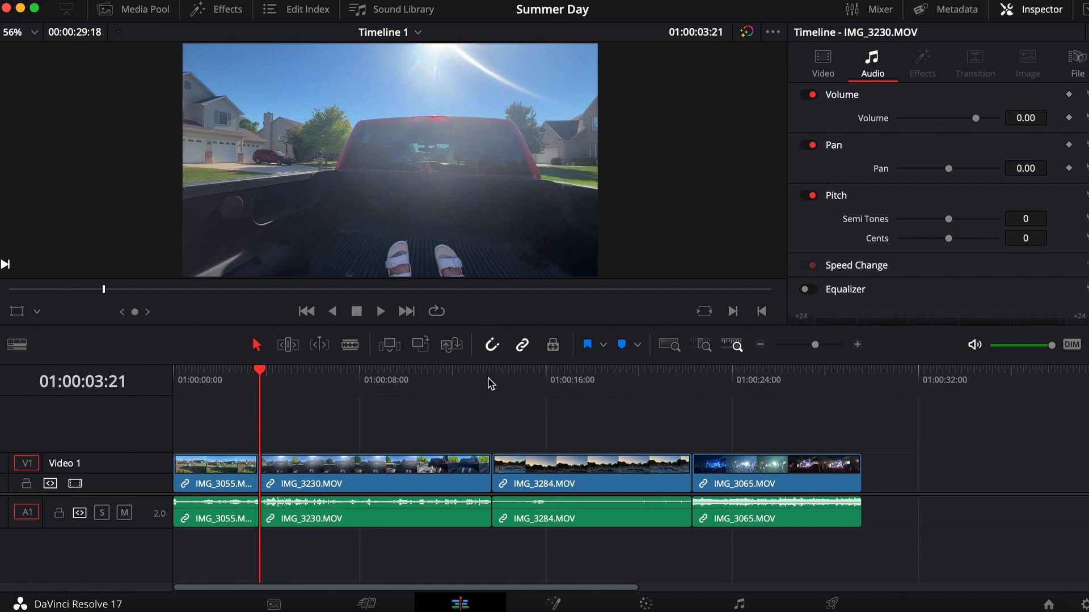
- Preview the rearranged IMG_3284 and IMG_3065 clips and save the project
left_click_drag(517, 386, 522, 388)
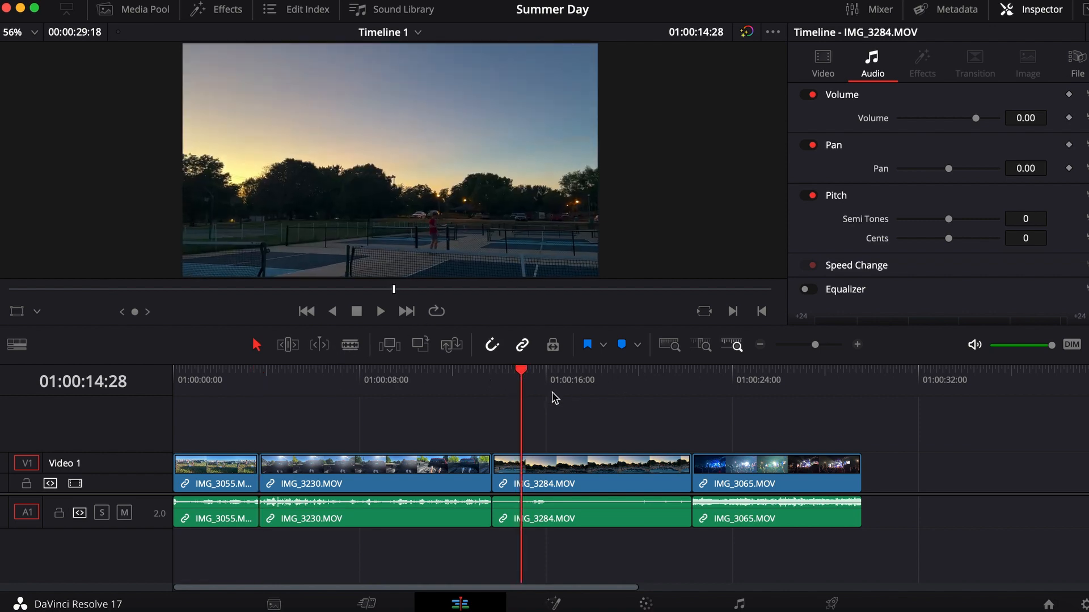
left_click(733, 381)
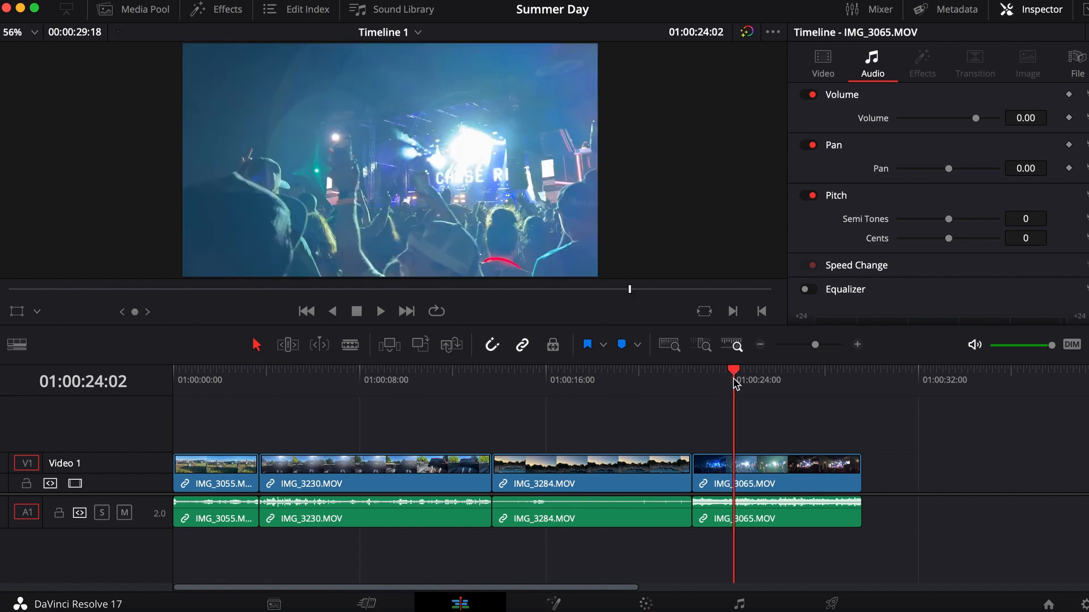
key("space")
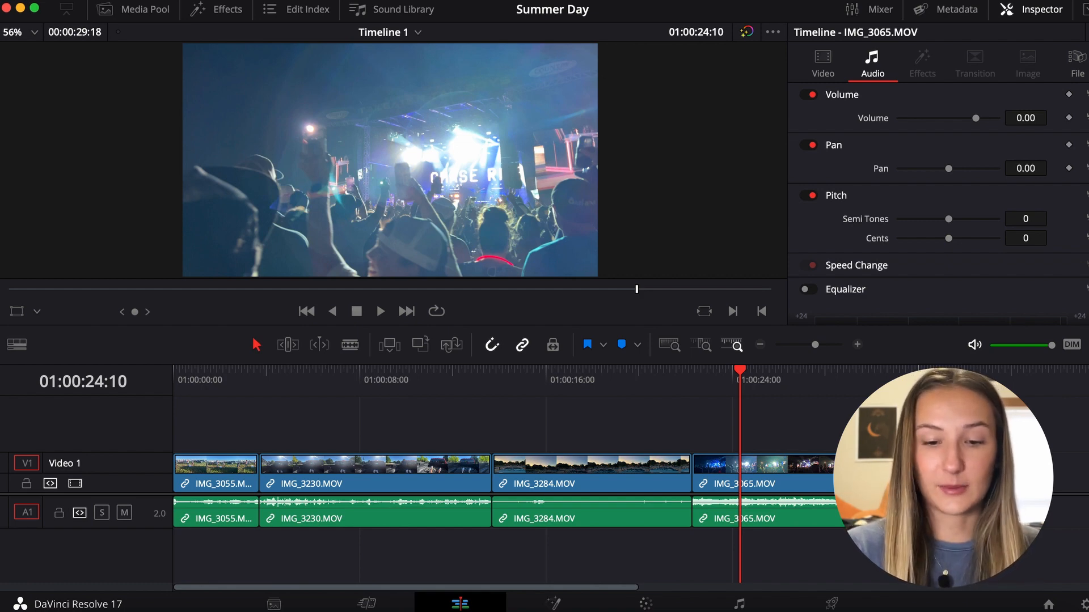
key("super+s")
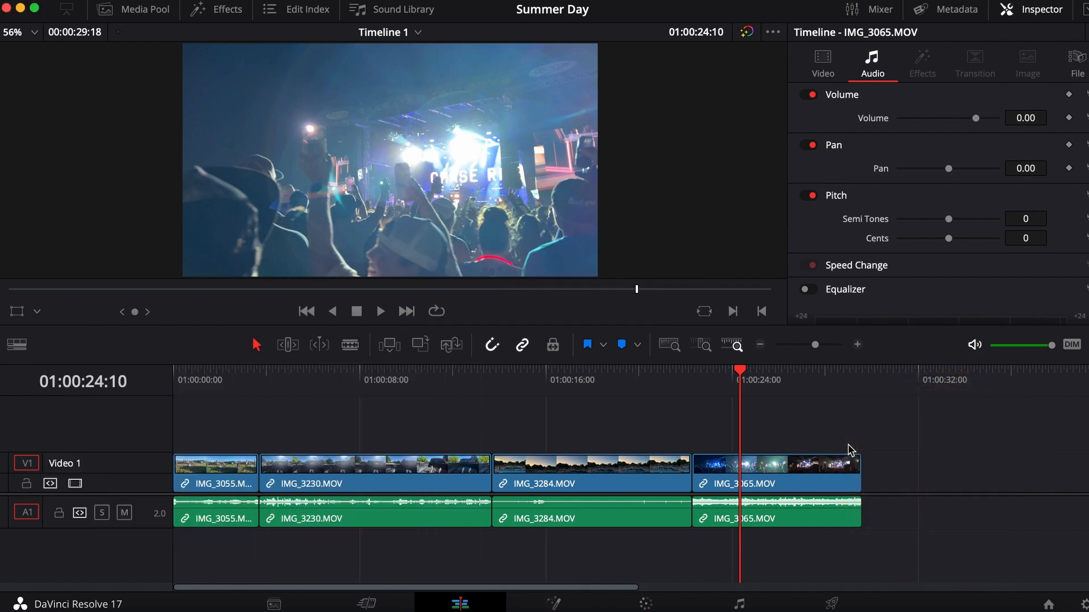
key("super+s")
- Play the IMG_3055 clip from the start of the timeline through to the beginning of IMG_3230
left_click(184, 378)
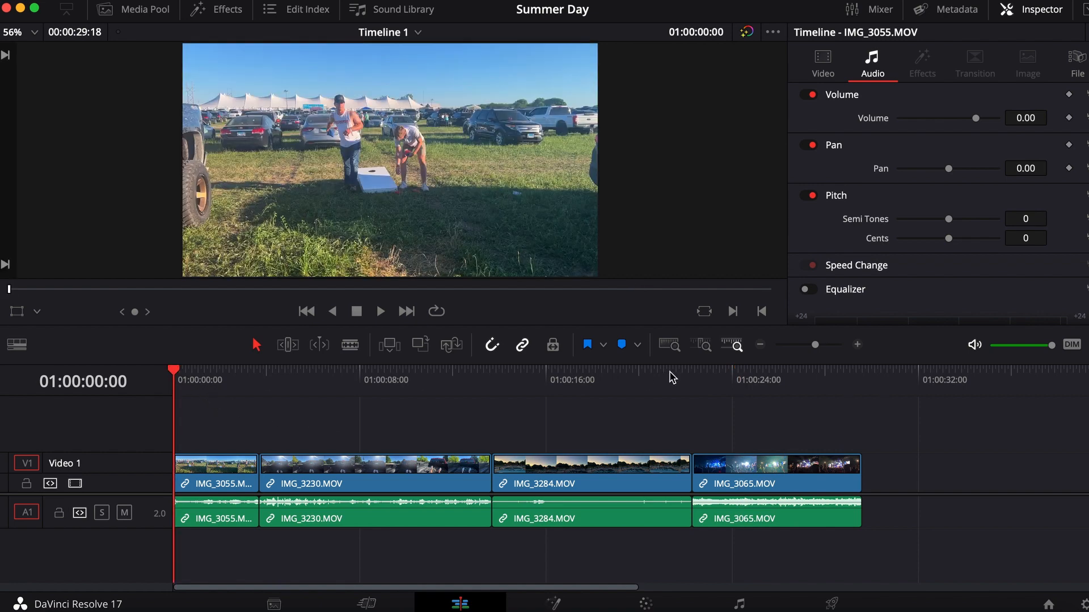
left_click(858, 347)
left_click(858, 347)
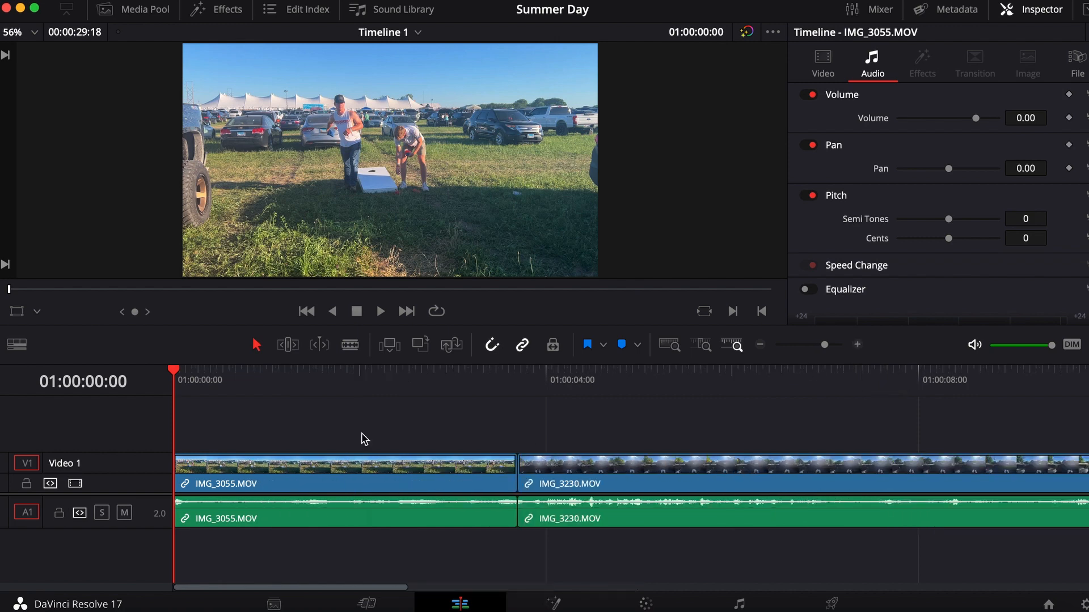
key("space")
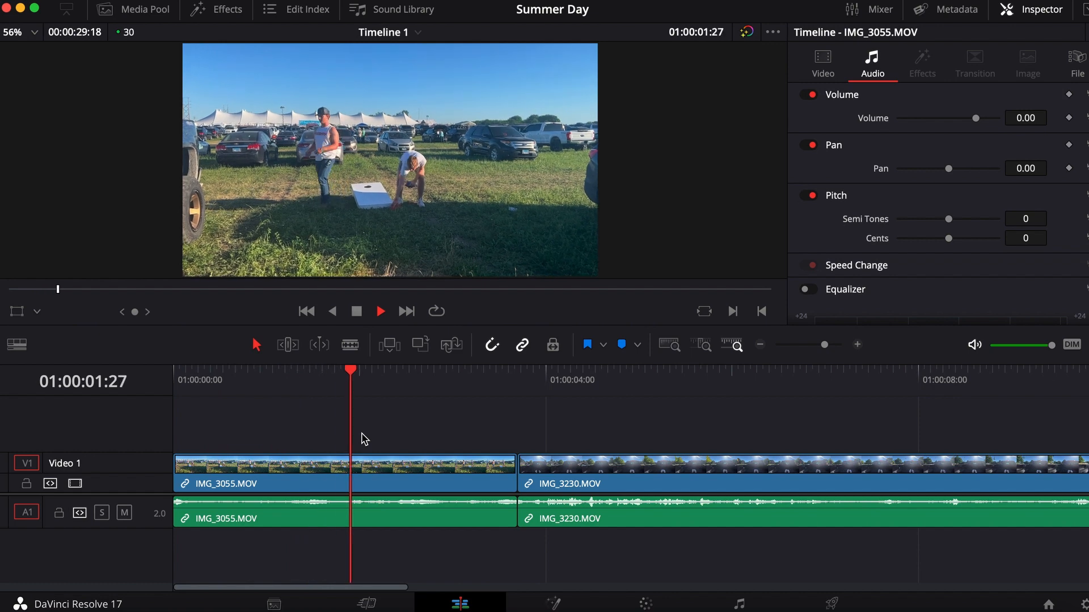
key("space")
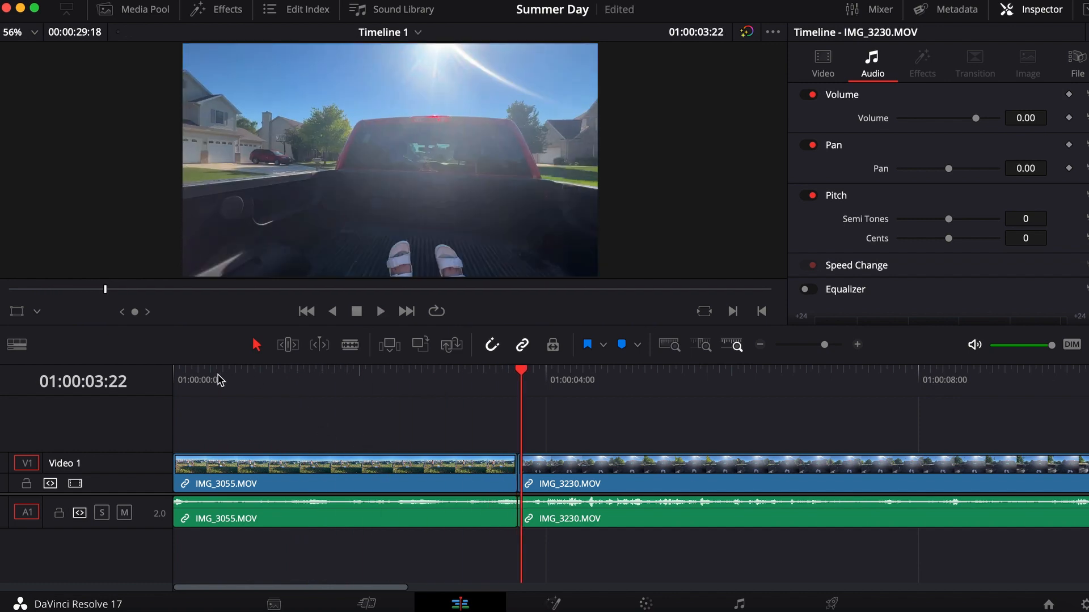
- Replay IMG_3055 from its start up to 01:00:02:01 and split the clip there with the blade tool
left_click(185, 379)
key("space")
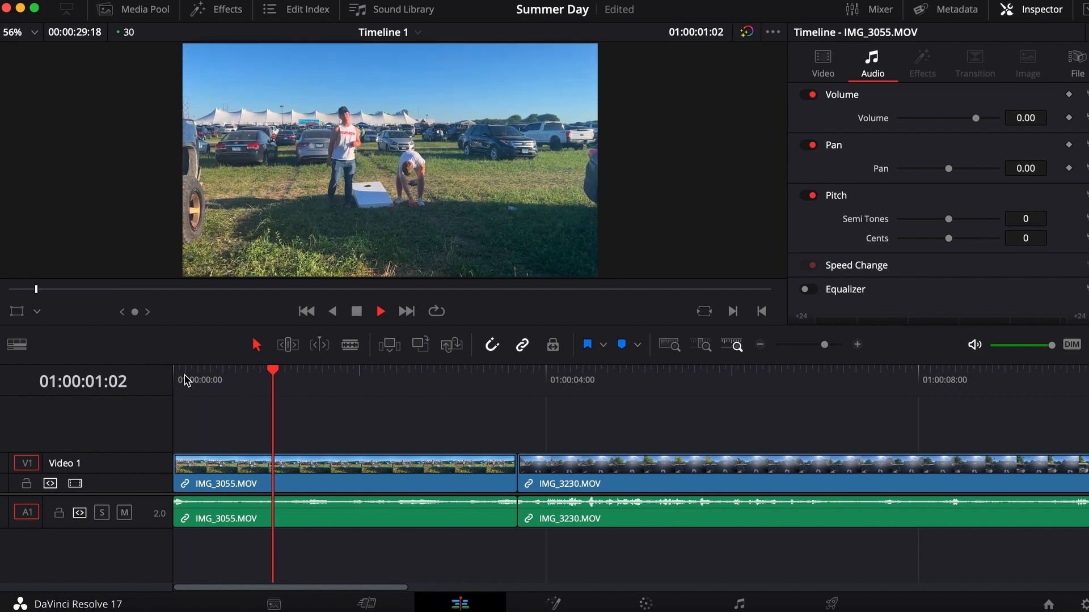
key("space")
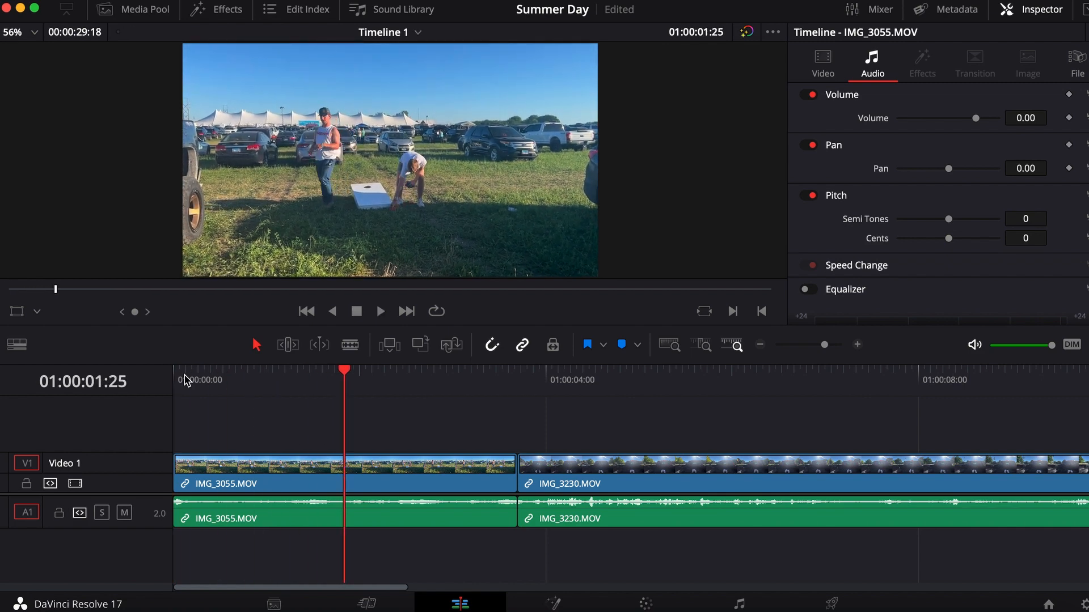
key("space")
key("space")
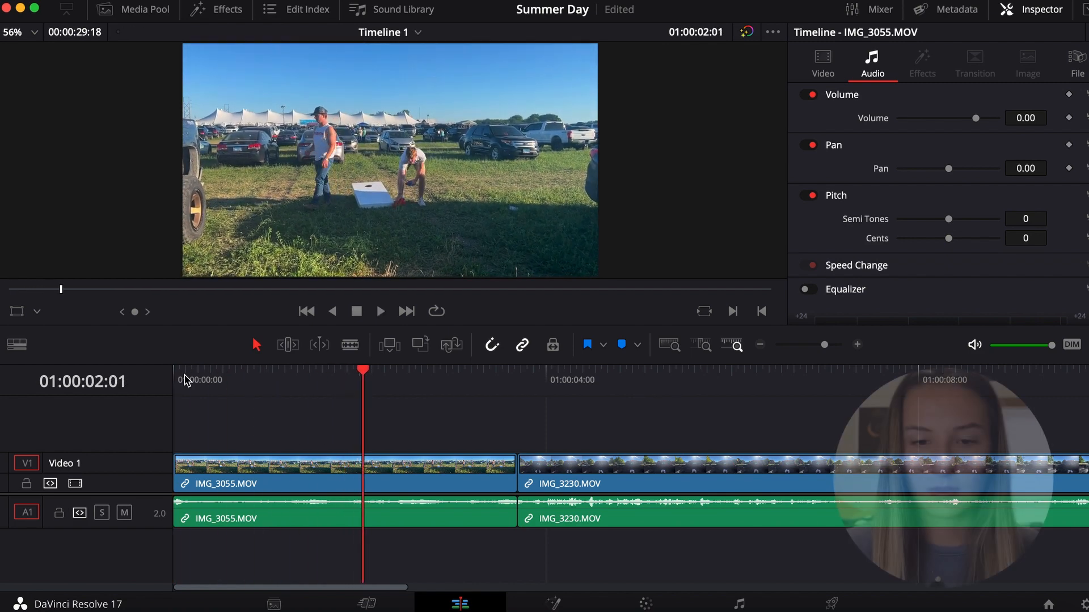
left_click(341, 481)
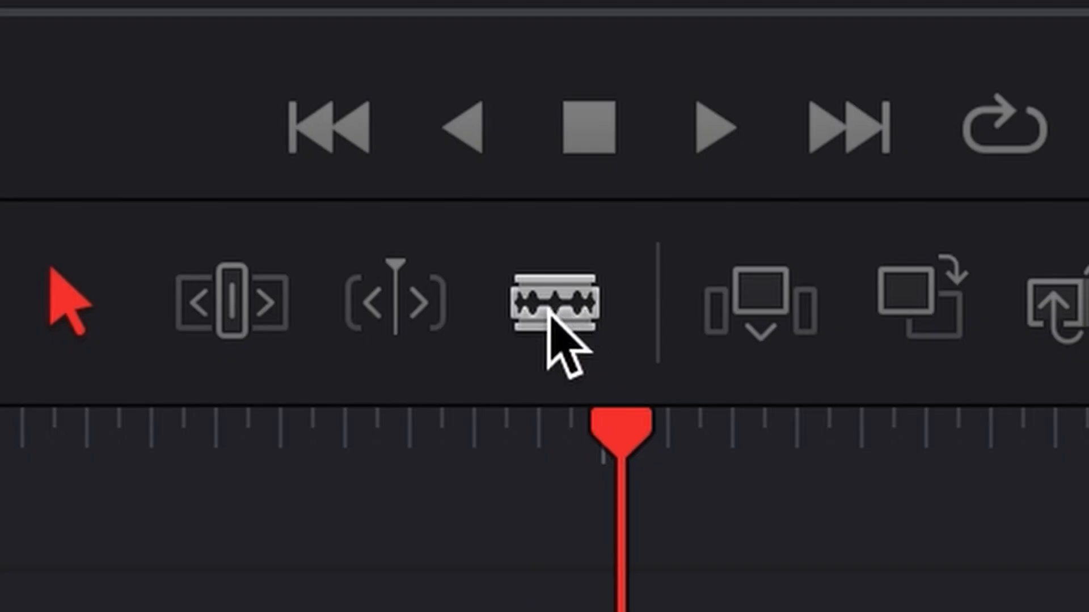
left_click(551, 311)
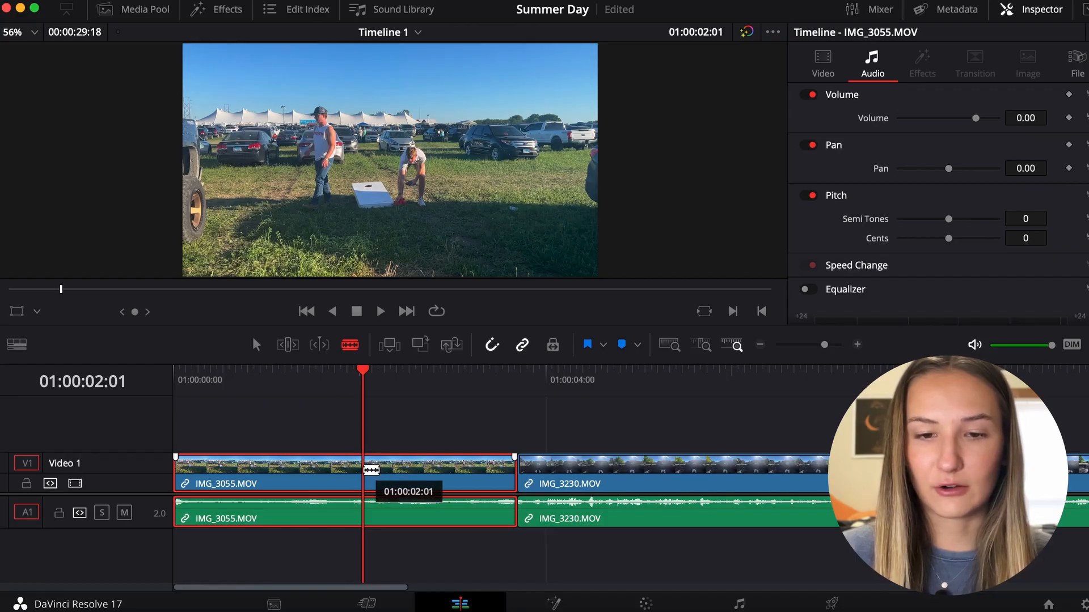
left_click(372, 469)
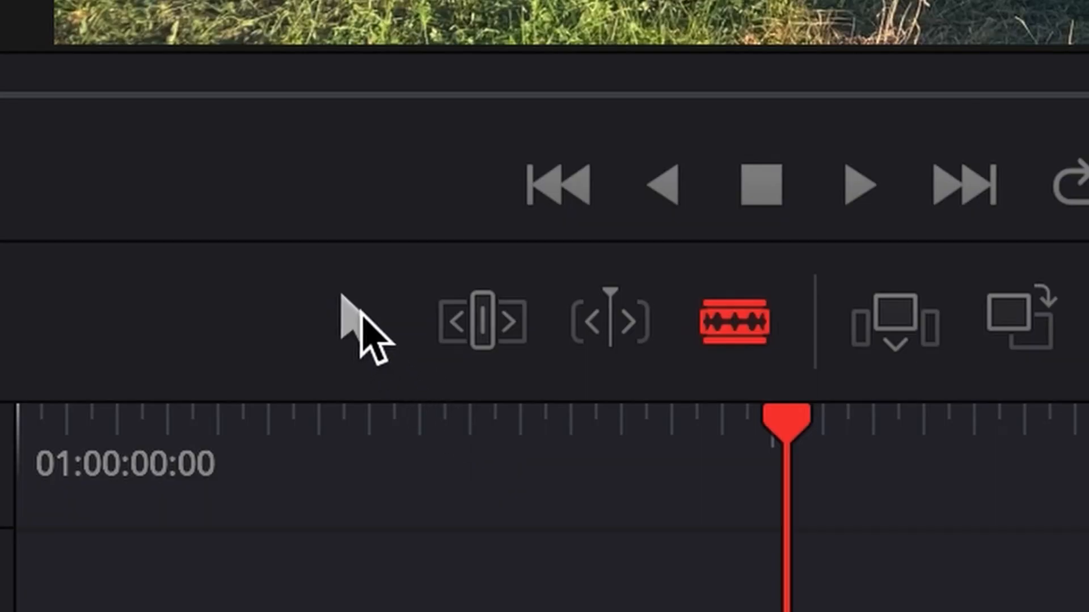
left_click(257, 344)
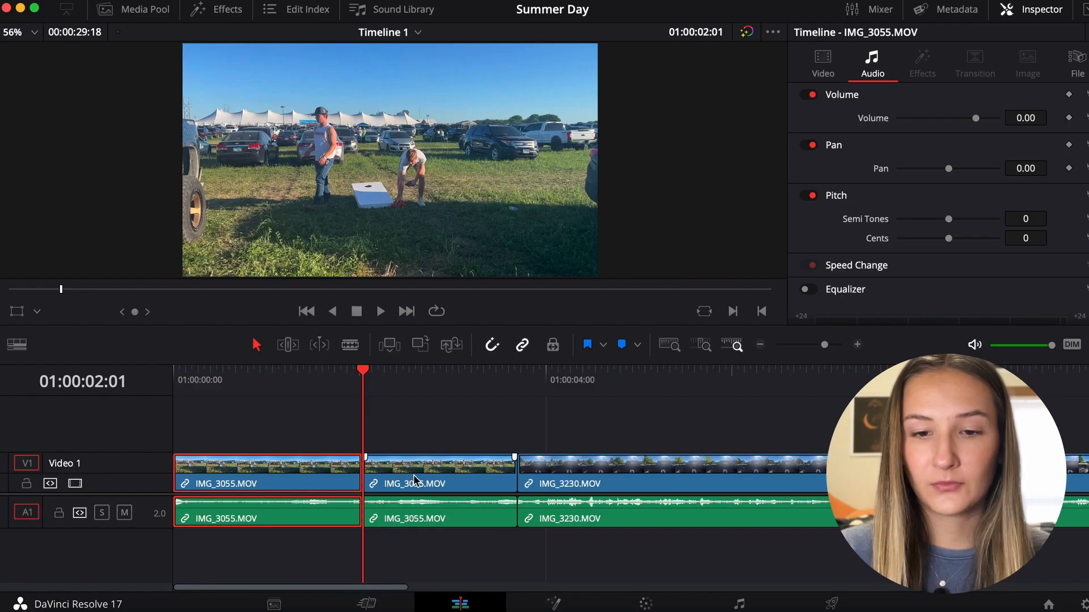
- Delete the second part of the split IMG_3055 clip and ripple delete the gap before IMG_3230
left_click(414, 478)
key("Delete")
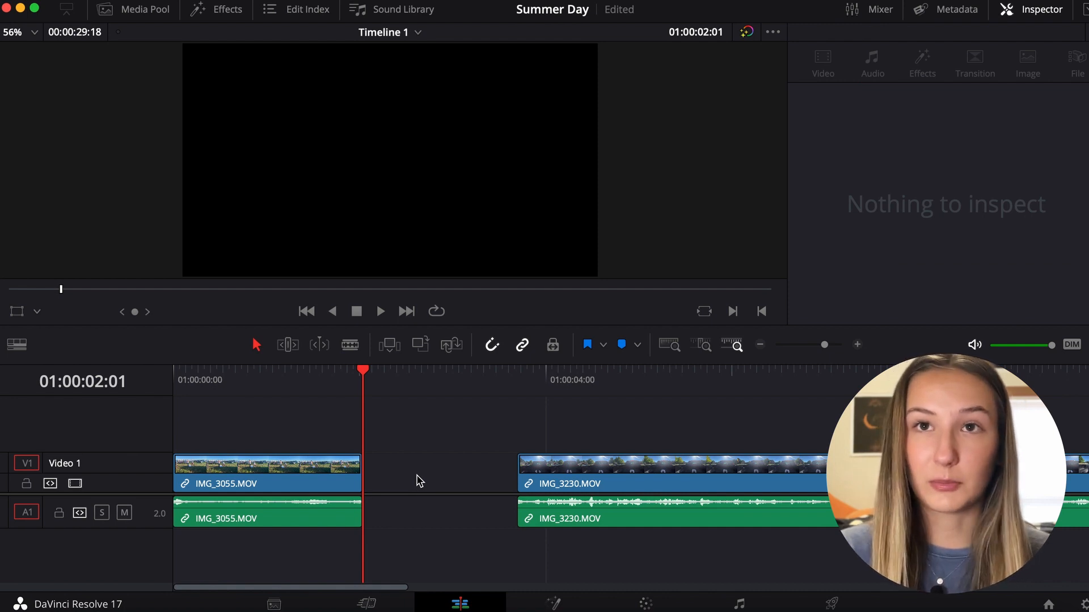
left_click(420, 480)
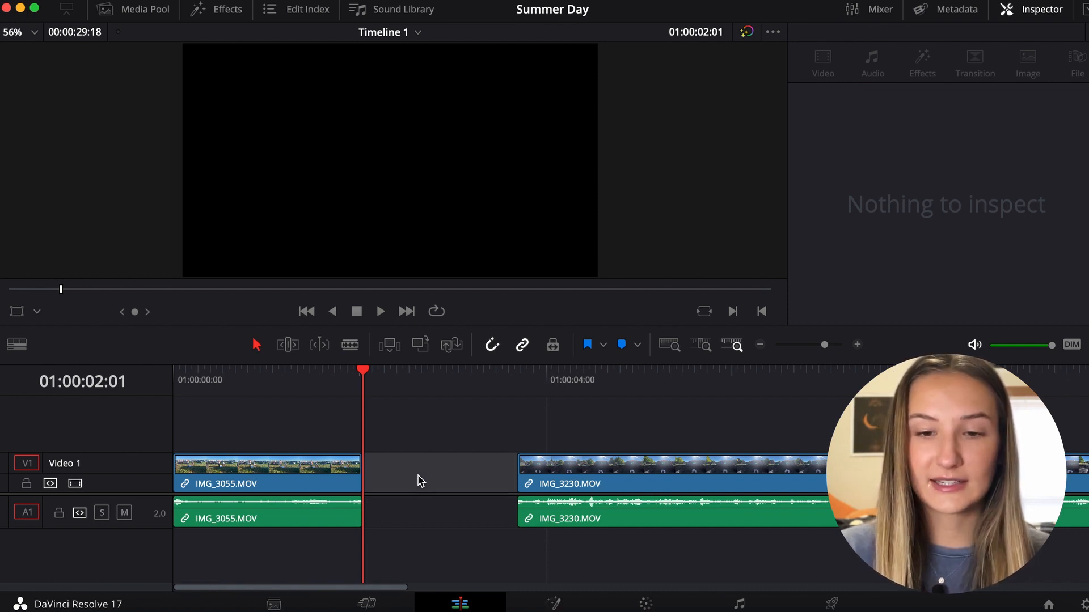
right_click(419, 479)
left_click(465, 488)
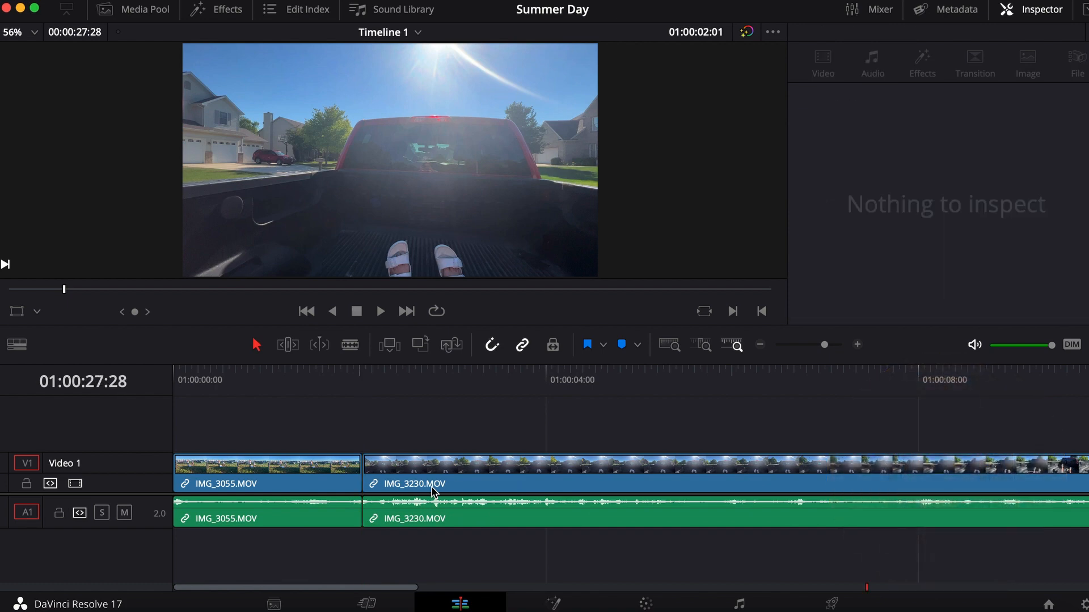
- Play the IMG_3230 clip through into the start of IMG_3284, and zoom out until all clips fit
key("space")
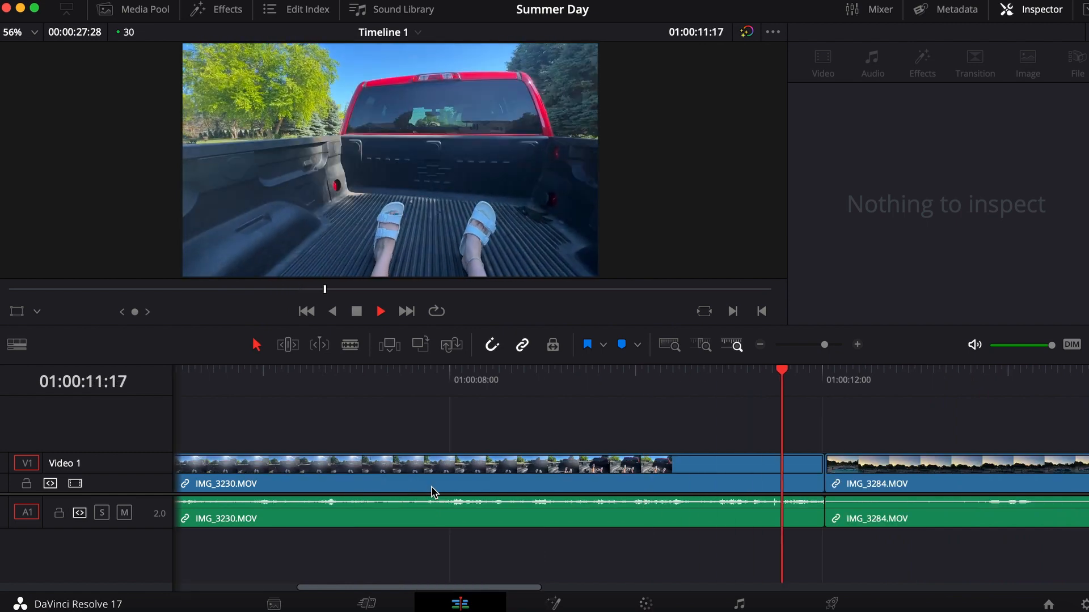
key("space")
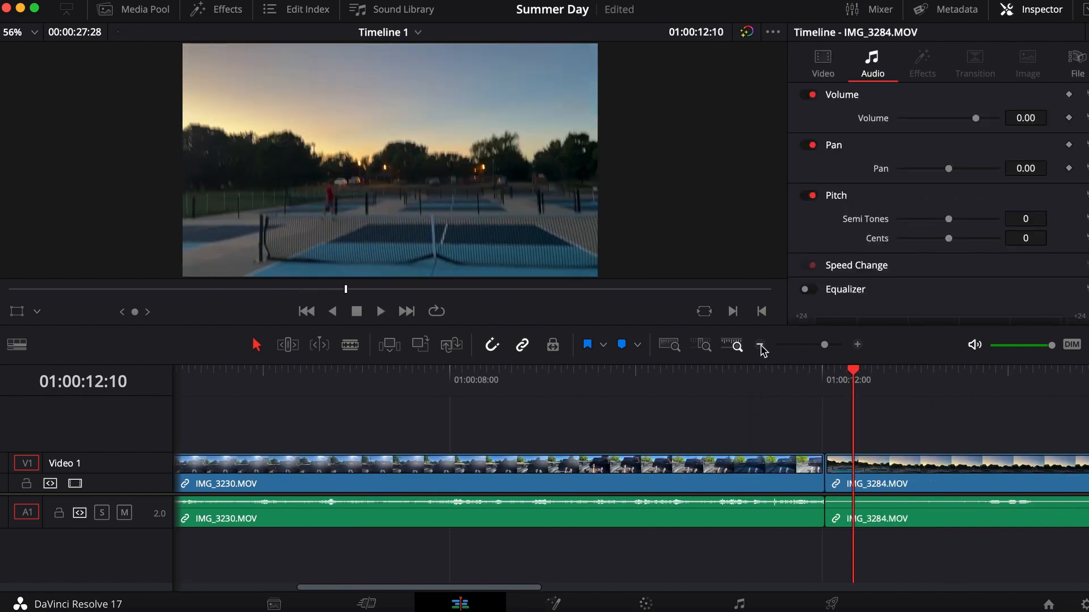
left_click(760, 344)
left_click(760, 344)
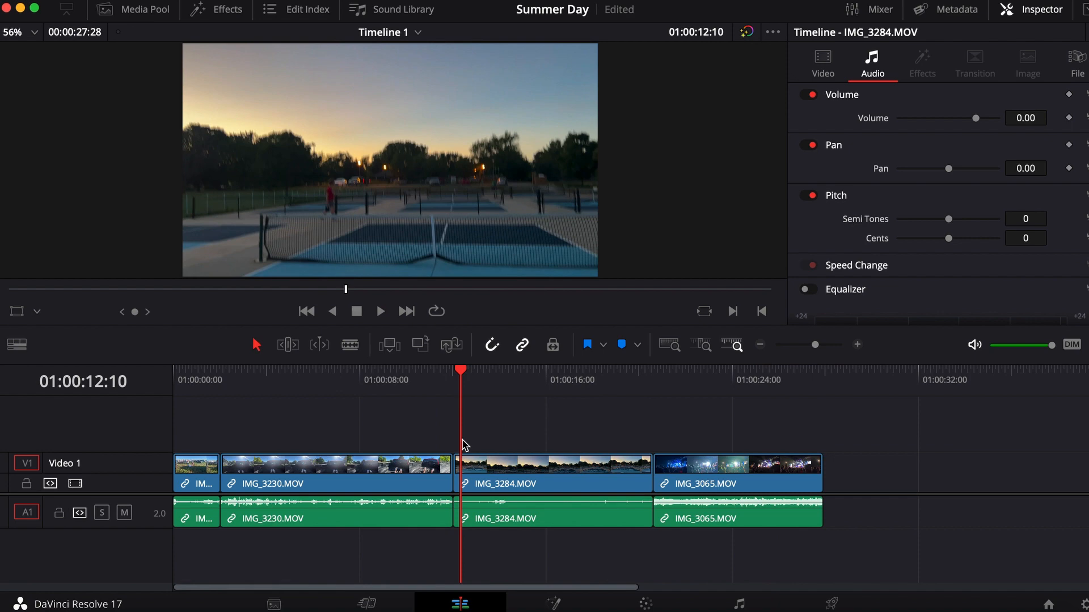
- Split the IMG_3230 clip at 01:00:06:20 with the blade tool
left_click_drag(333, 380, 329, 380)
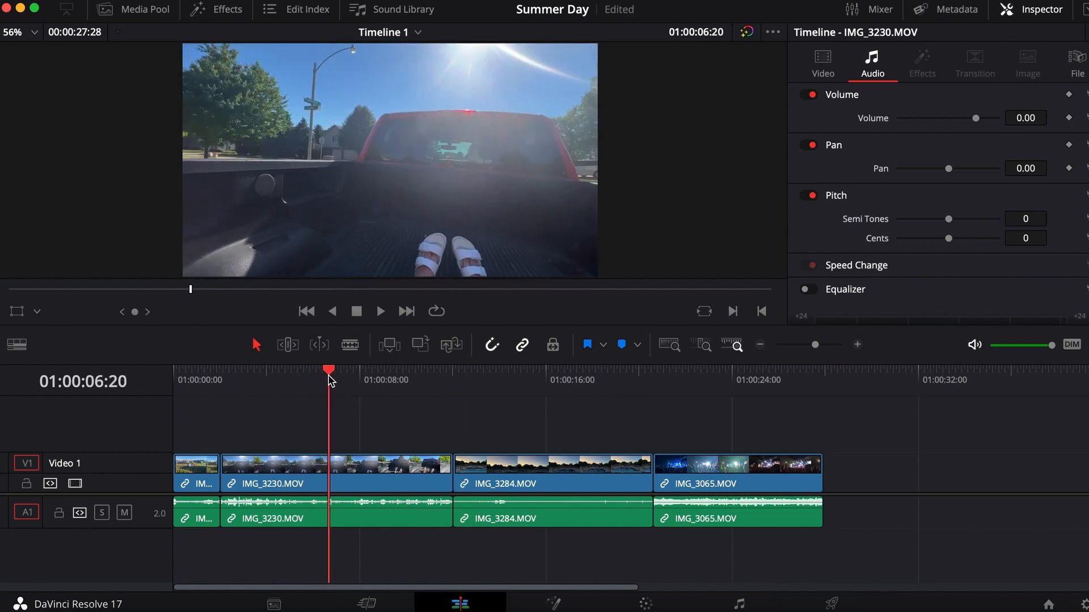
left_click(319, 485)
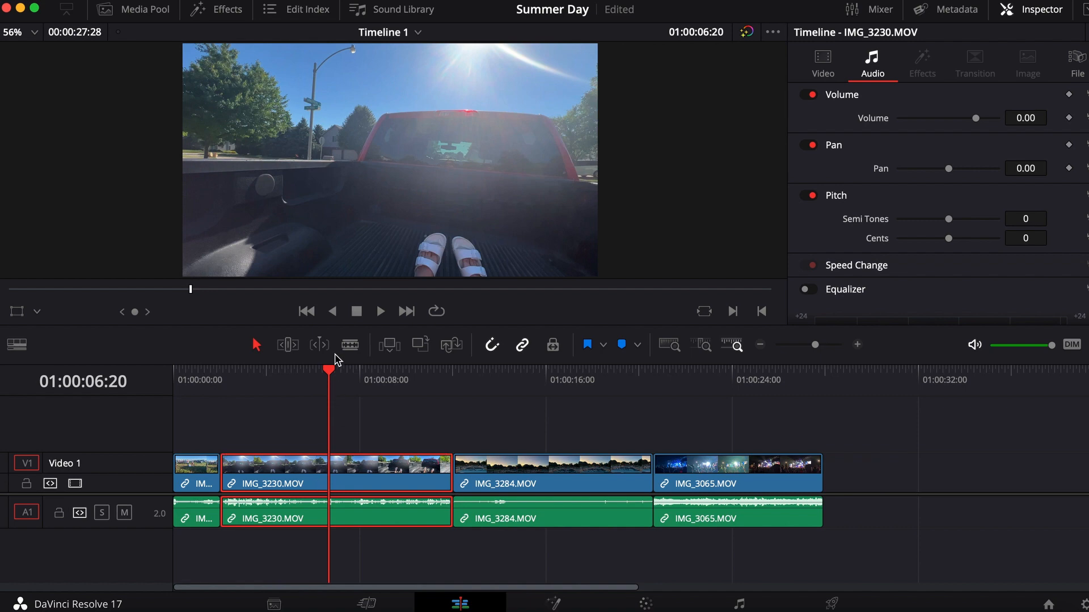
left_click(349, 344)
left_click(333, 467)
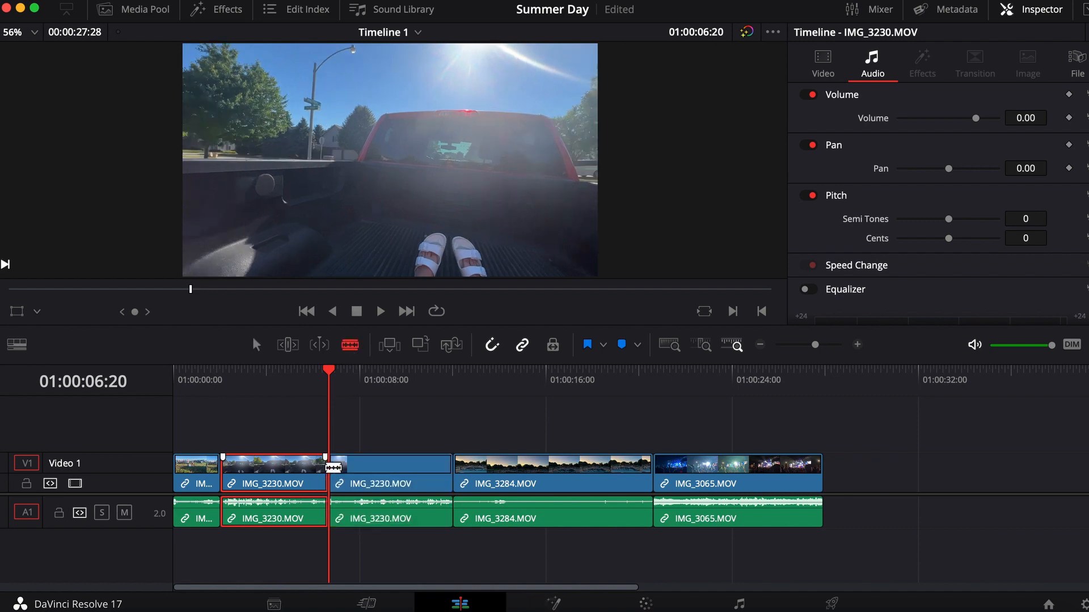
left_click(255, 345)
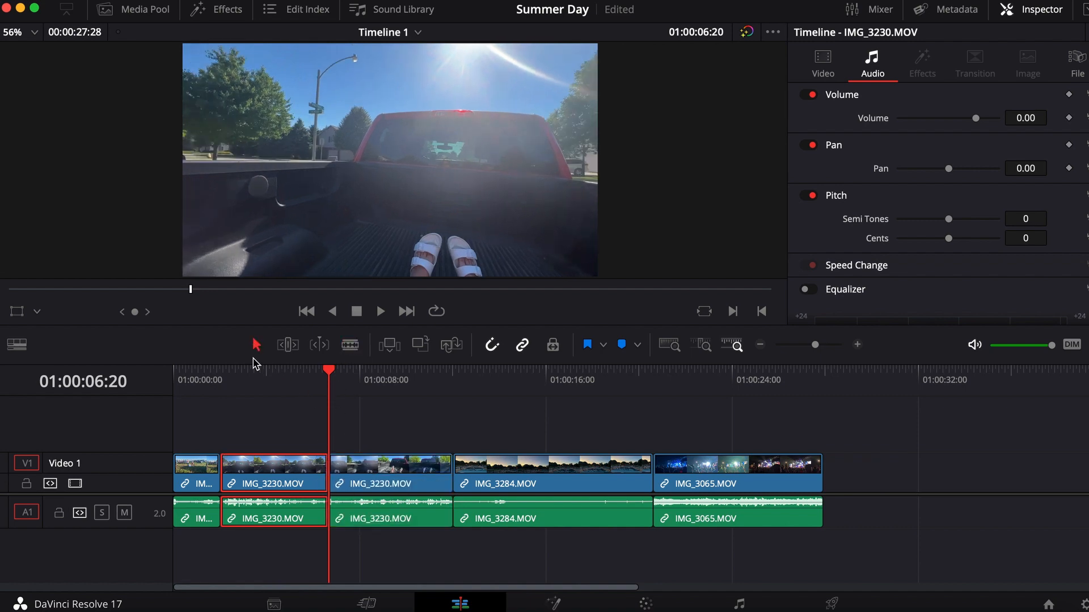
- Delete the first part of the split IMG_3230 clip and ripple delete the gap it leaves after IMG_3055
key("BackSpace")
left_click(269, 467)
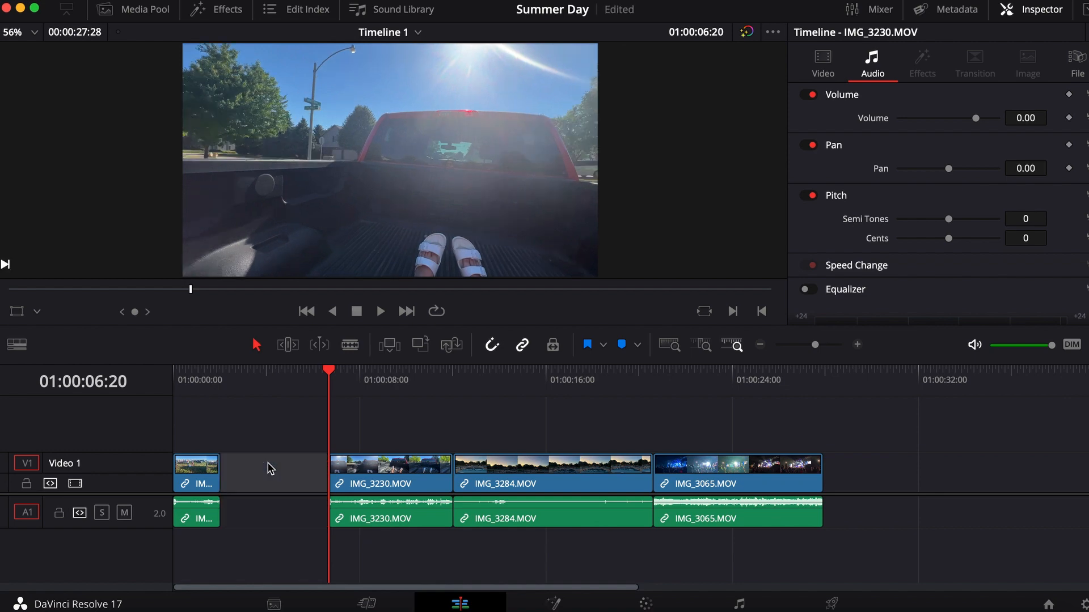
right_click(268, 467)
left_click(289, 477)
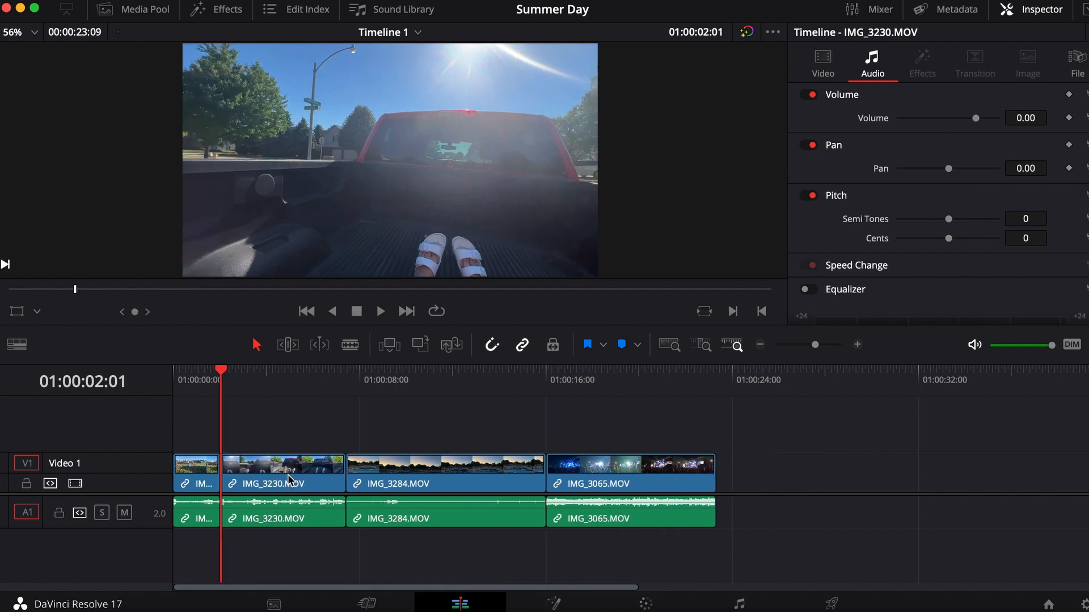
- Play IMG_3230 up to 01:00:05:17, trim the clip's end to that point and ripple delete the gap before IMG_3284
key("space")
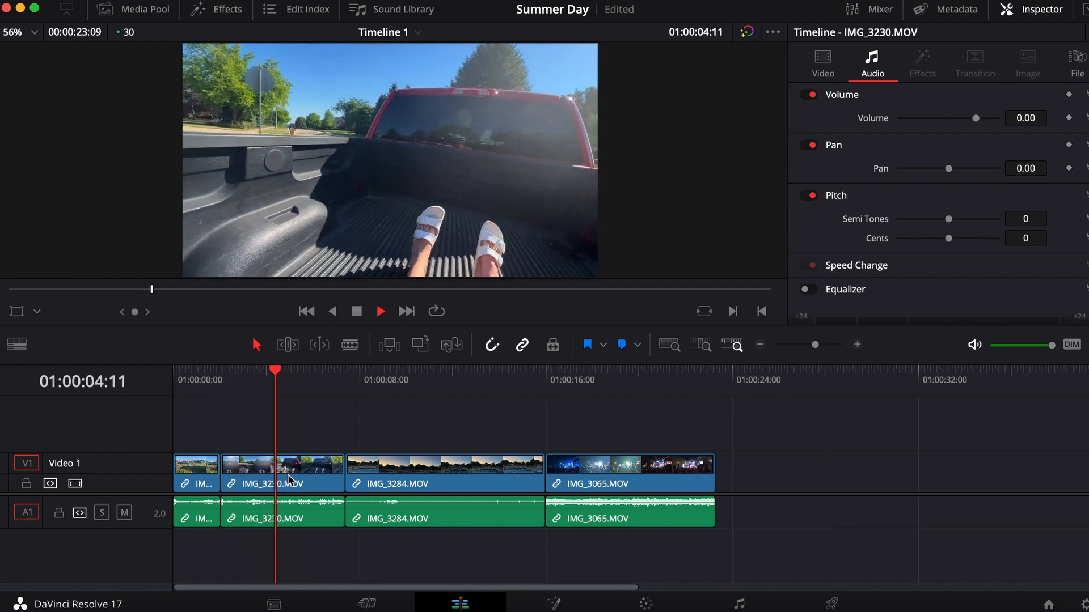
key("space")
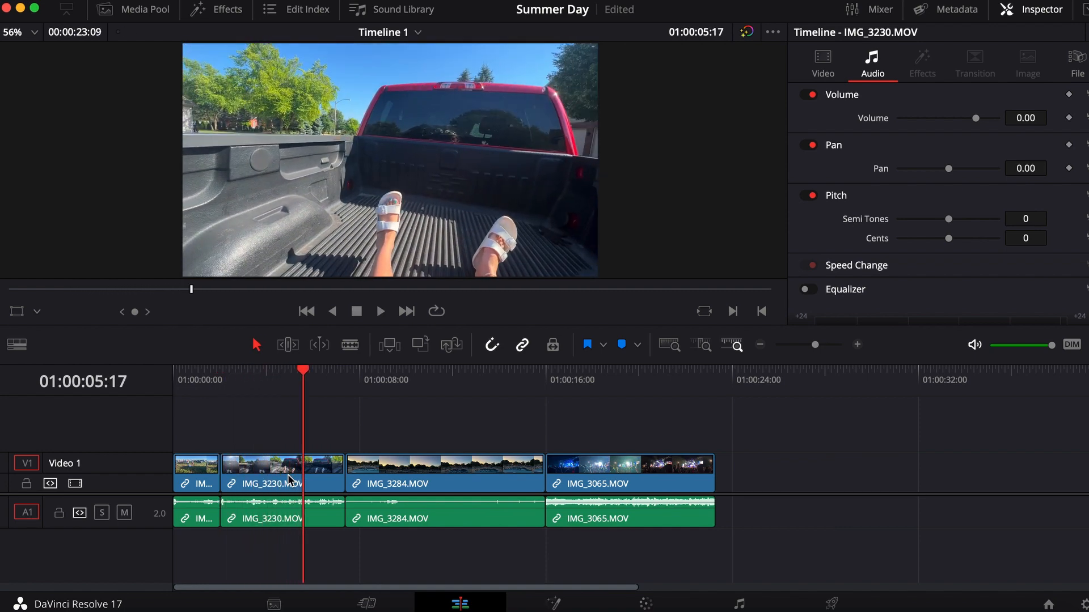
left_click(303, 477)
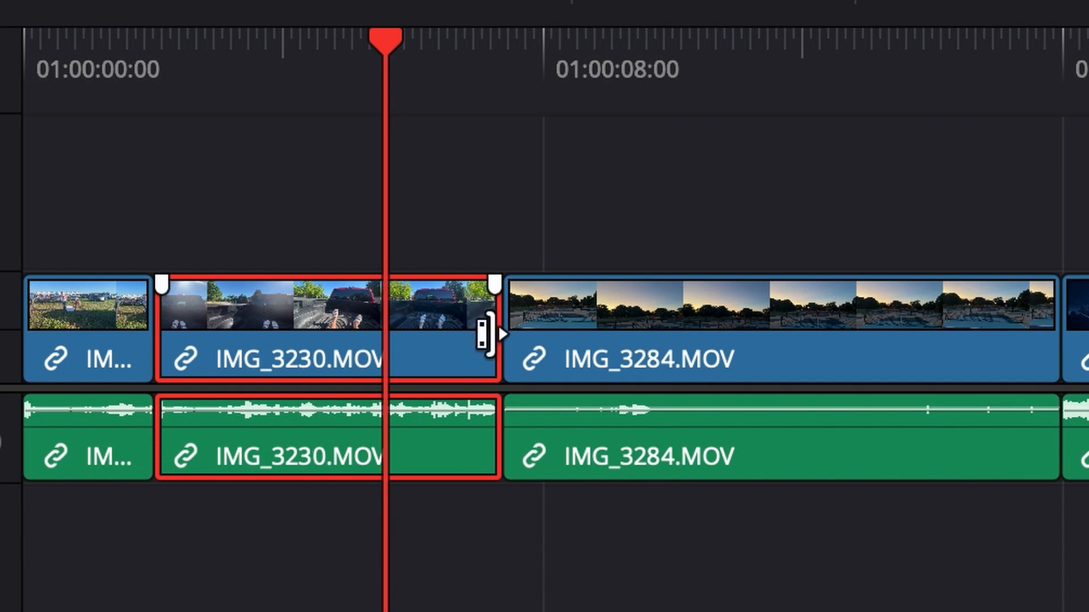
left_click_drag(483, 335, 389, 330)
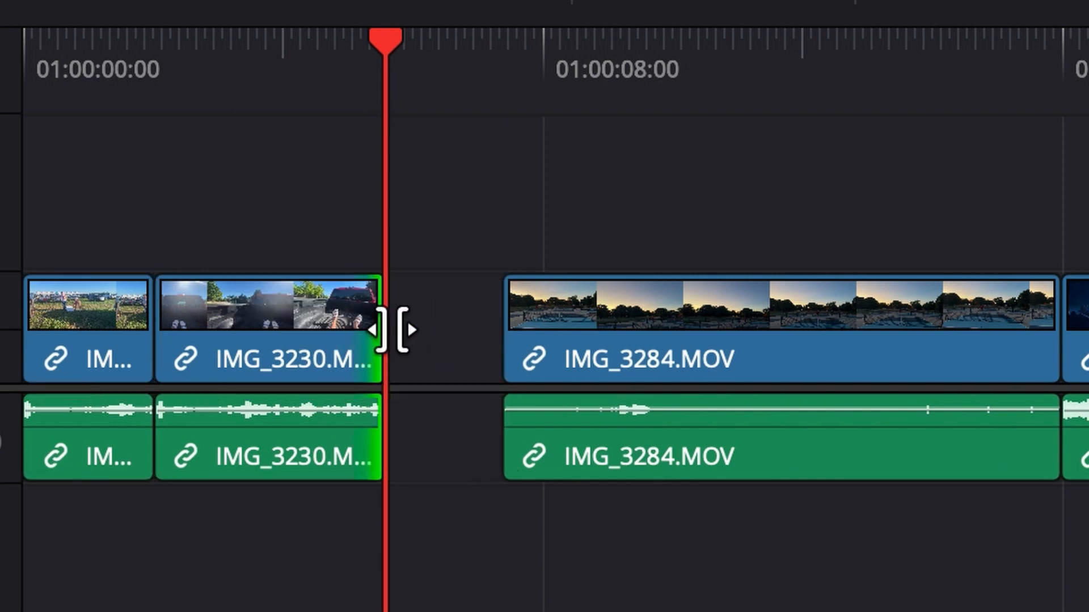
right_click(423, 336)
left_click(449, 352)
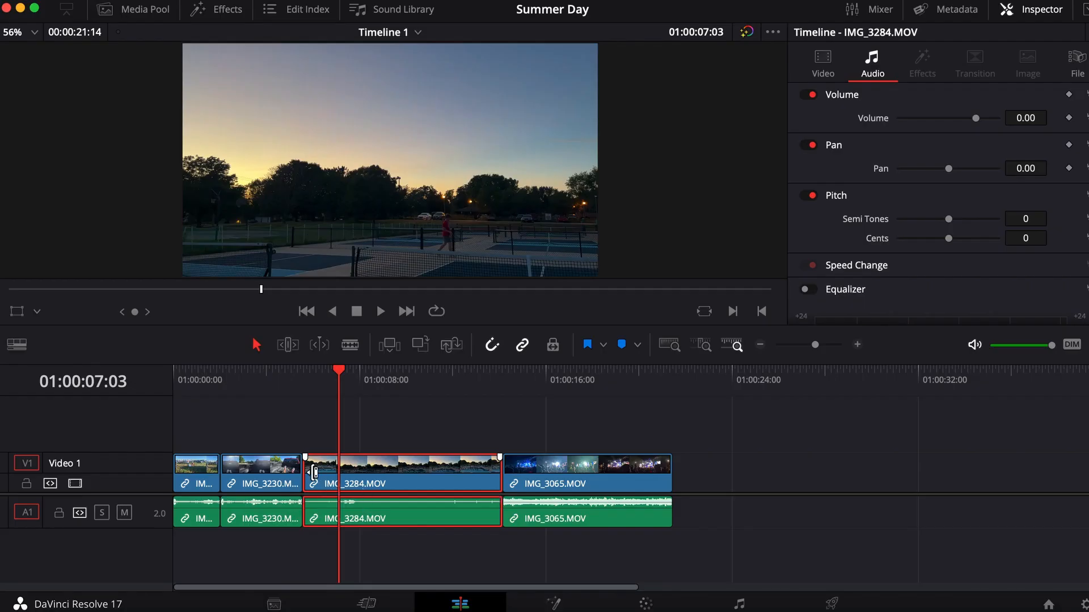
- Trim the start of IMG_3284 to 01:00:07:03, closing the gap before it, and trim its end to 01:00:11:27
left_click_drag(314, 473, 339, 472)
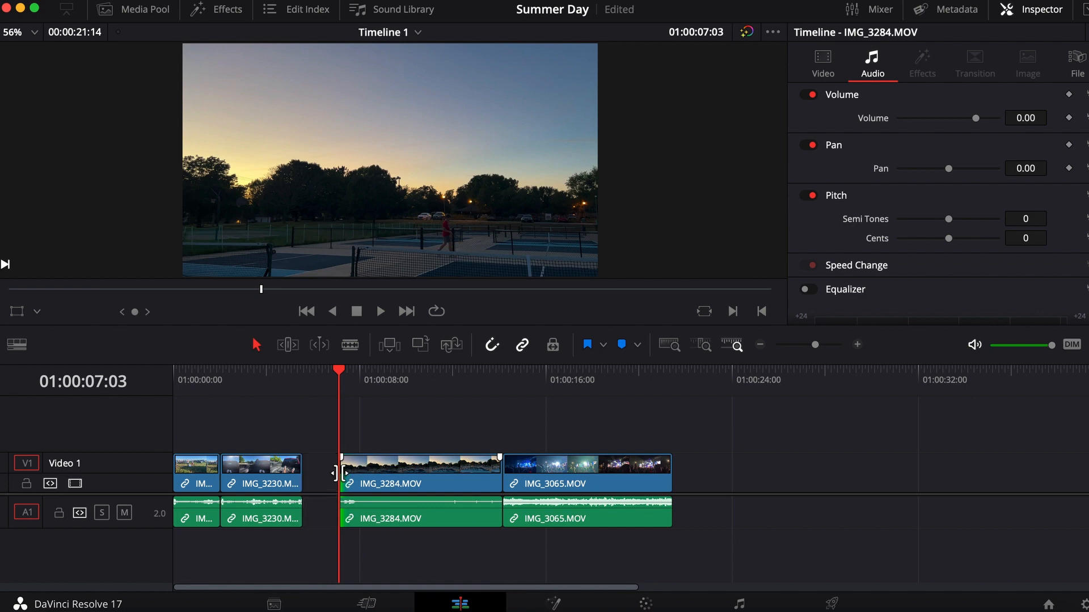
key("super+z")
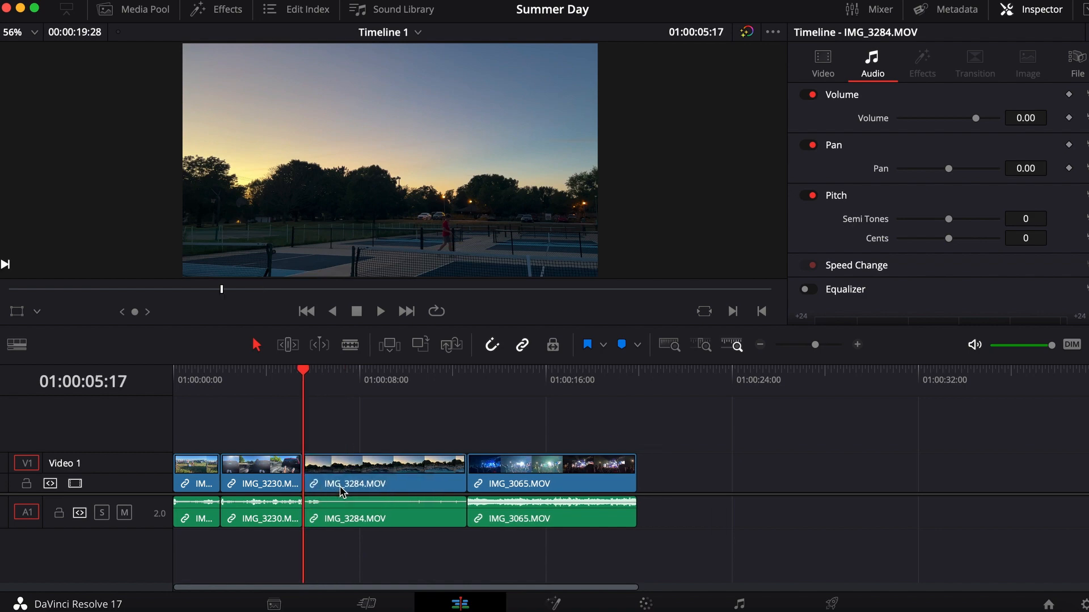
key("space")
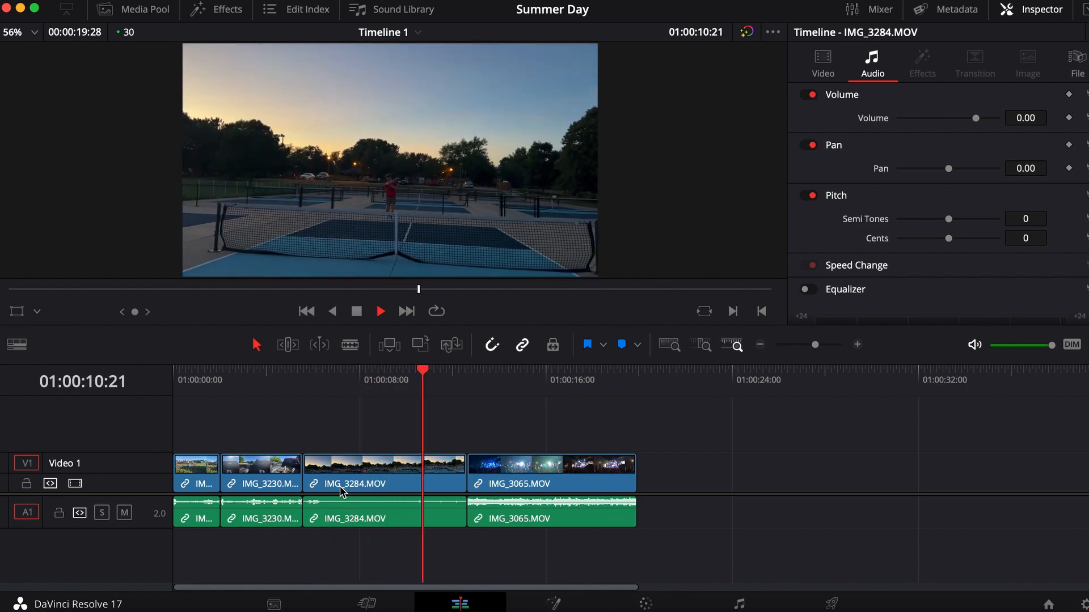
key("space")
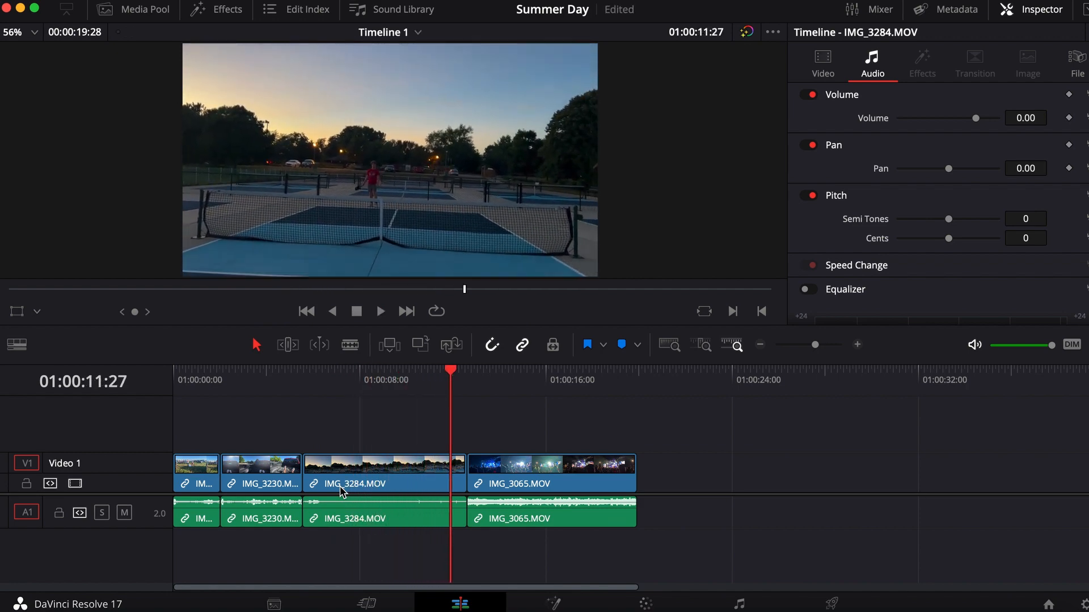
left_click(385, 487)
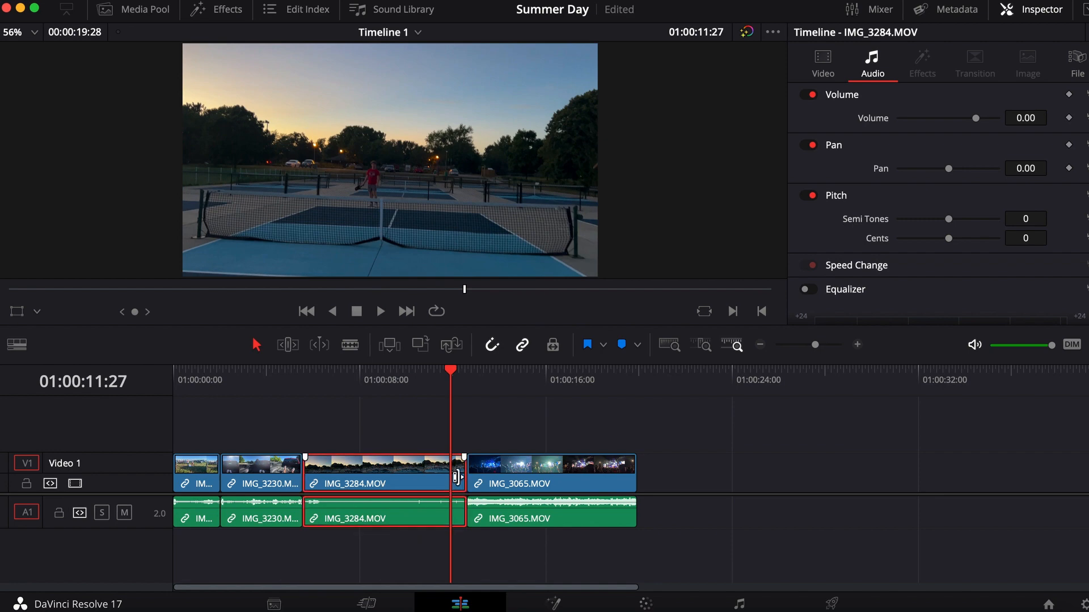
left_click_drag(457, 478, 443, 478)
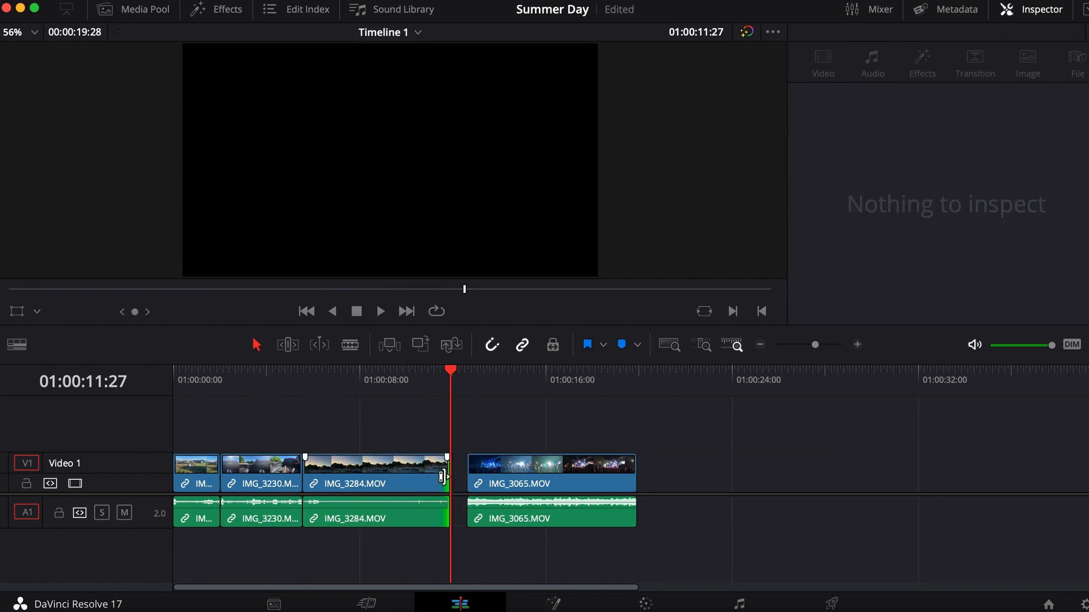
- Trim the start of IMG_3284 further to 01:00:06:17, closing the gaps on both sides of the clip, and save the project
left_click(301, 381)
key("space")
key("space")
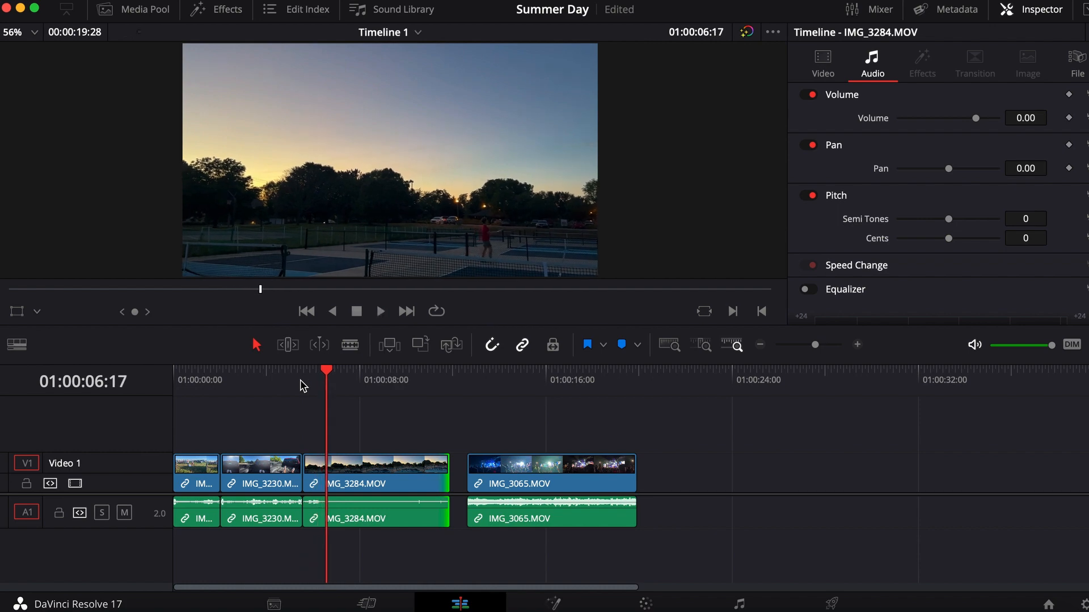
left_click(323, 468)
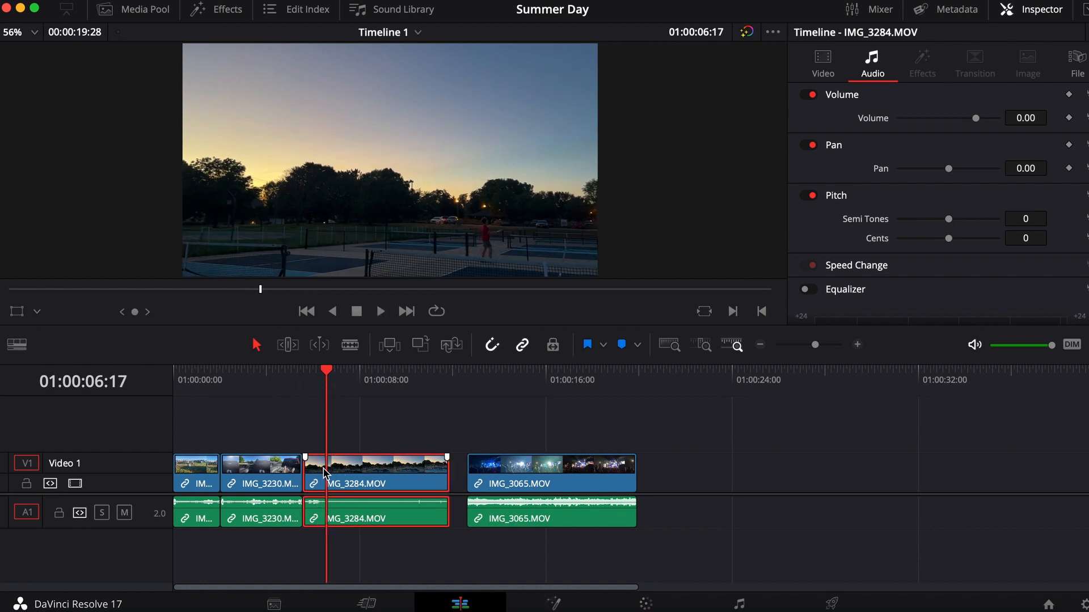
left_click_drag(315, 469, 339, 469)
left_click_drag(491, 474, 461, 474)
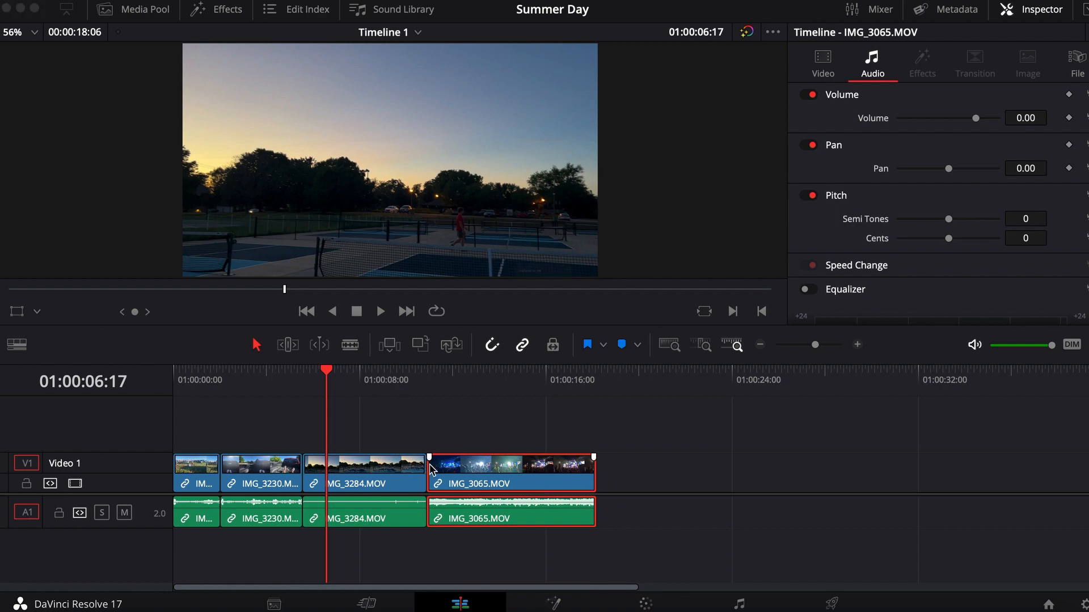
key("super")
key("super+s")
- Play through IMG_3065, trim the clip's end to 01:00:16:27 and save the project
left_click(413, 377)
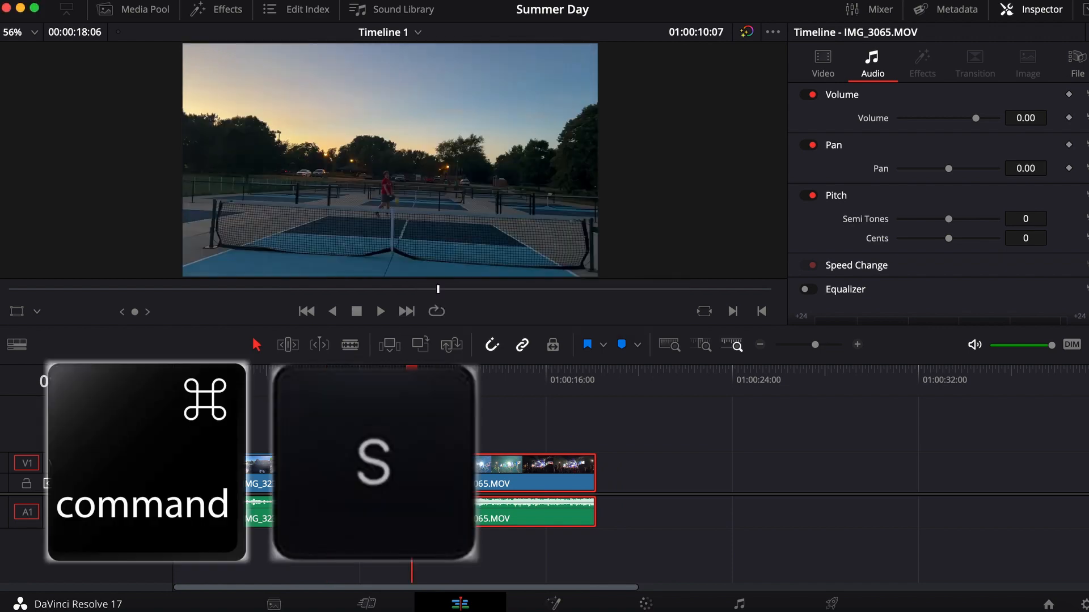
key("space")
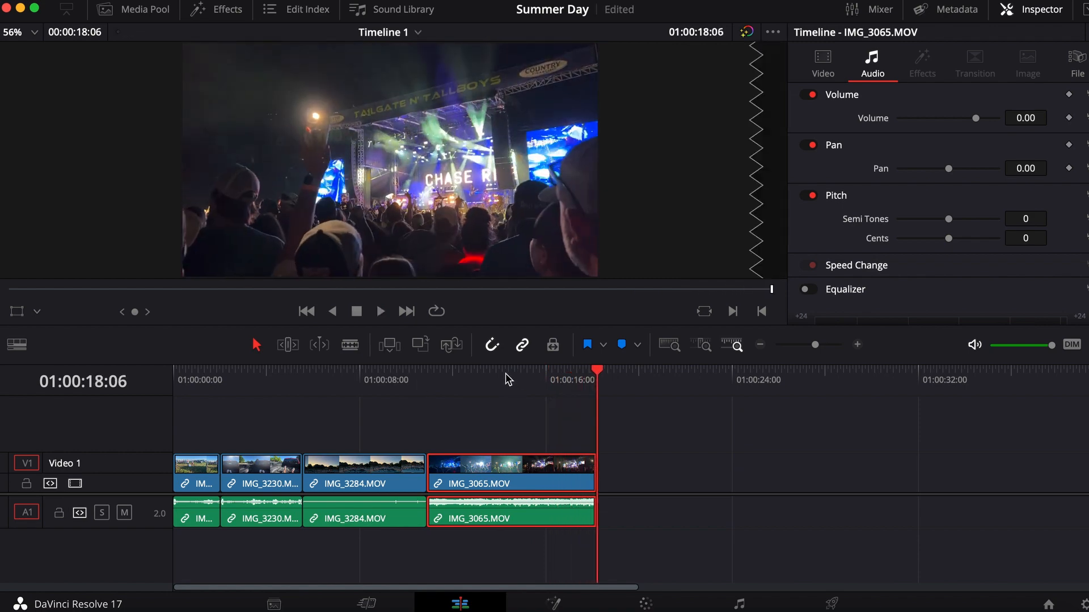
left_click(523, 382)
key("space")
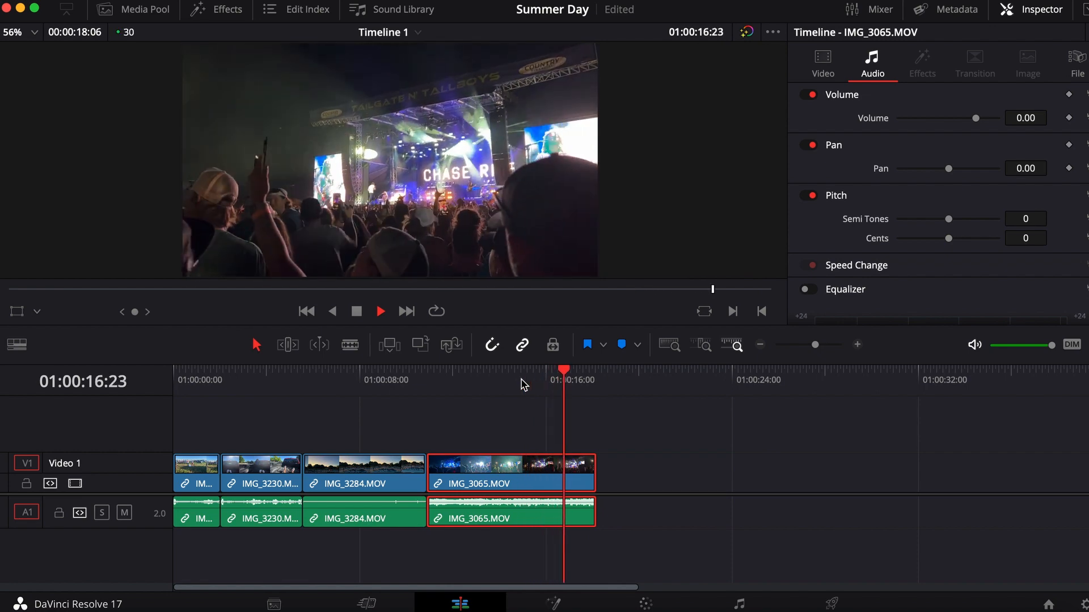
key("space")
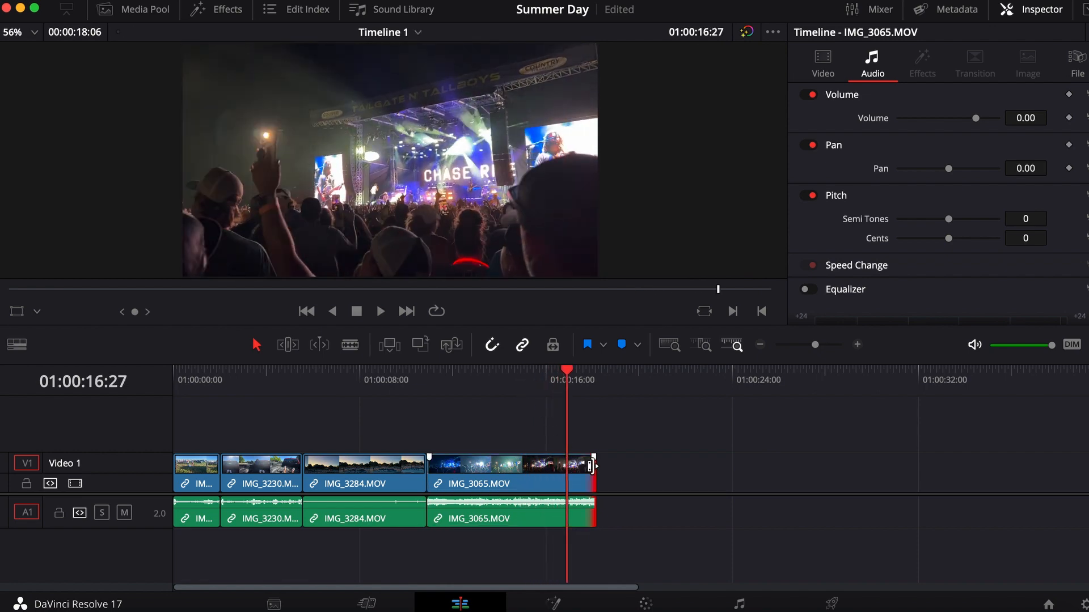
left_click_drag(591, 466, 573, 472)
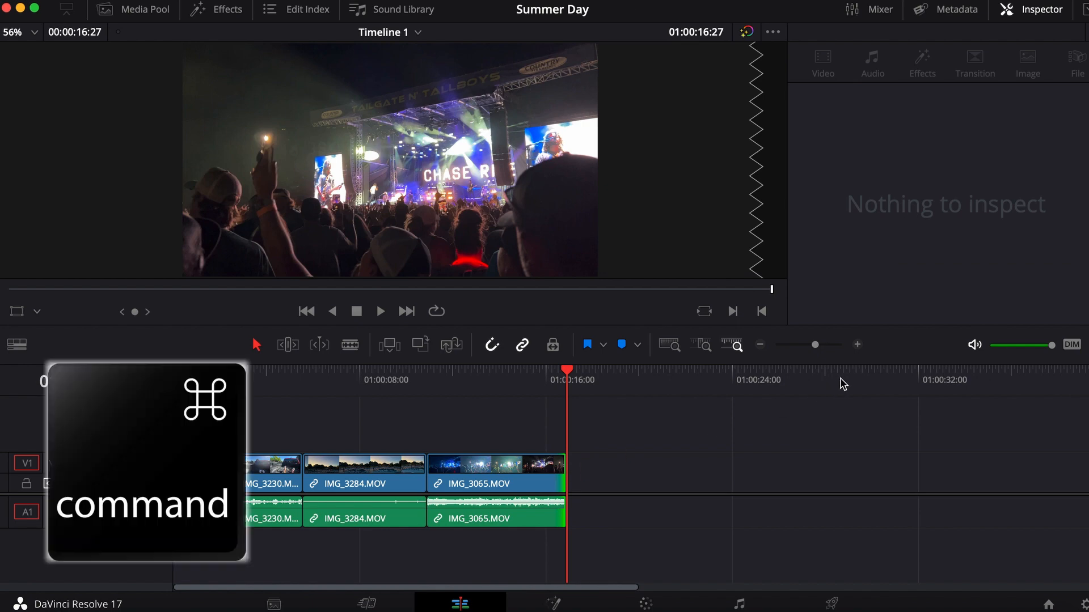
key("super+s")
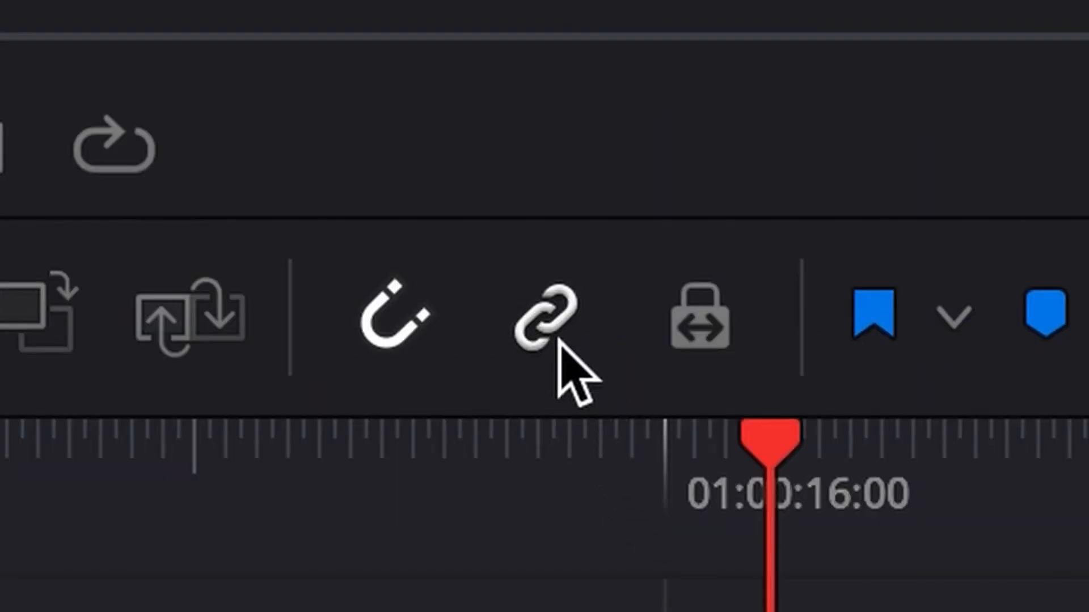
- Turn off linked selection and delete only the audio of the IMG_3065 clip
left_click(553, 320)
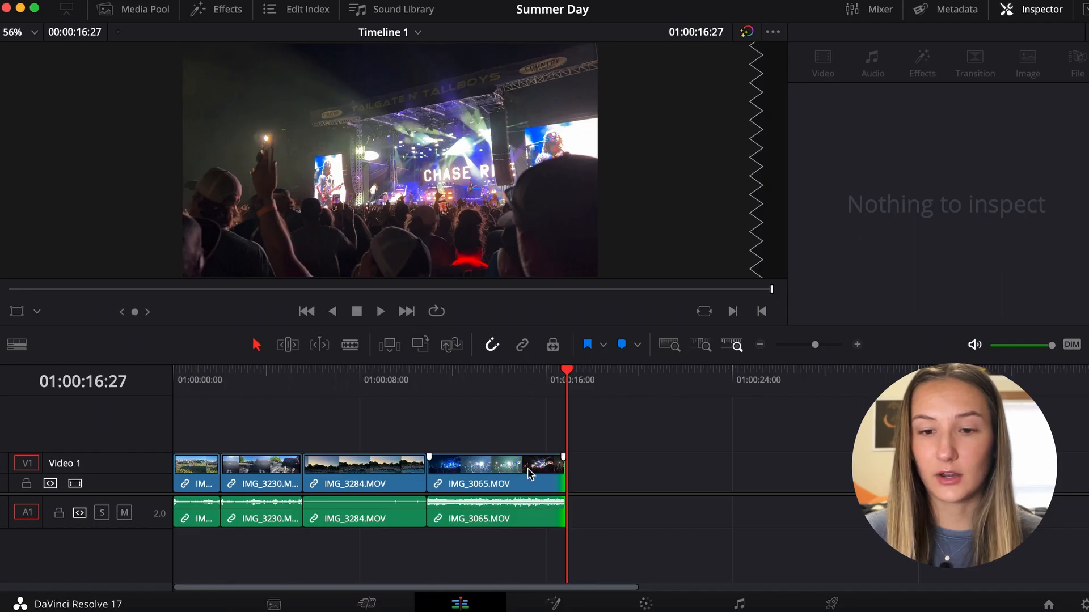
left_click(536, 479)
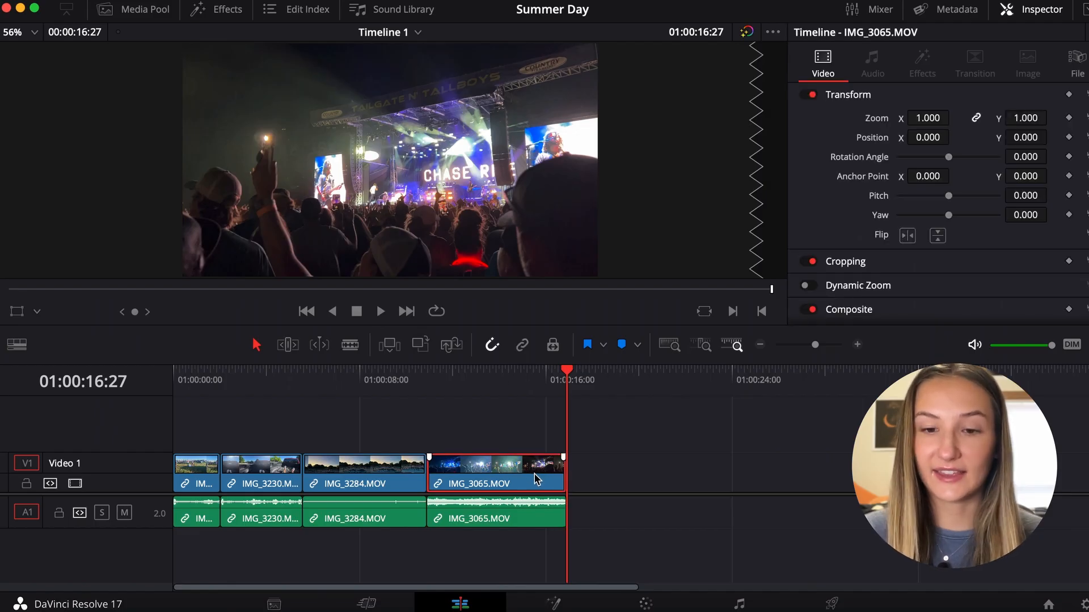
left_click(492, 527)
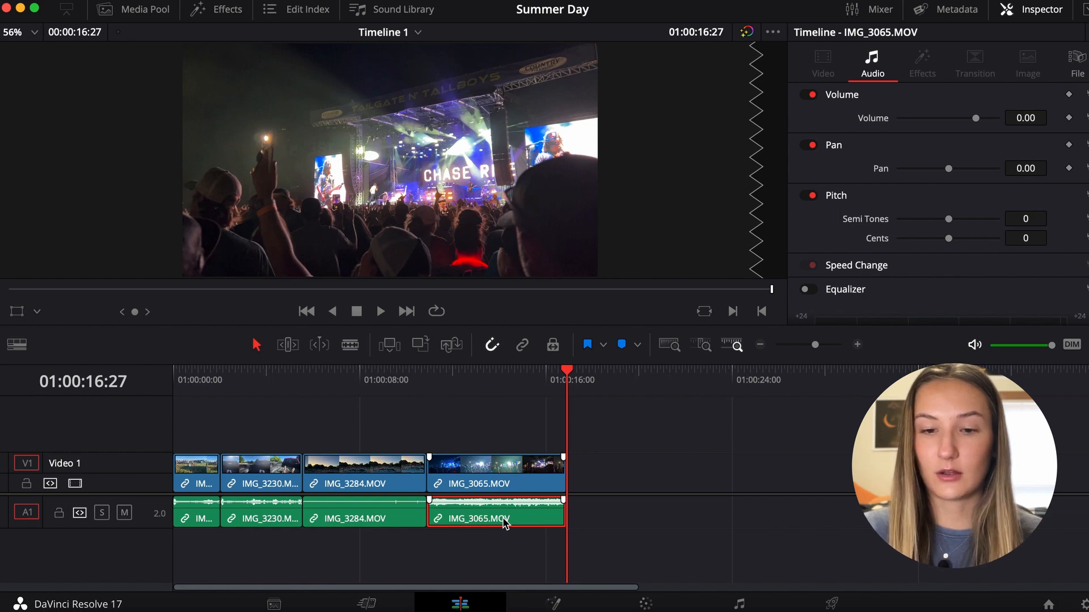
key("Delete")
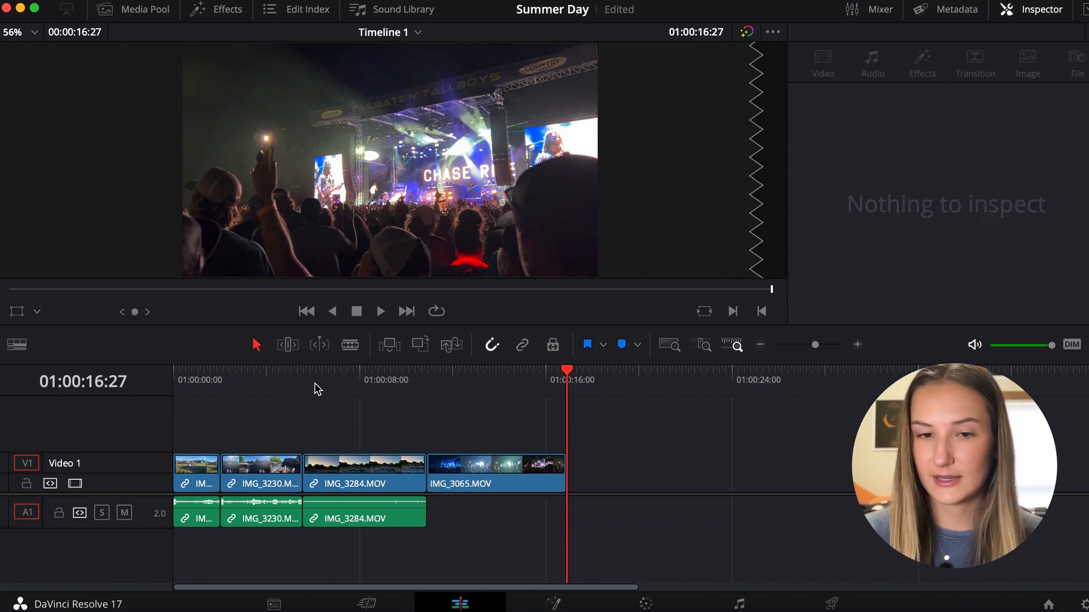
- Listen to the IMG_3284 and IMG_3230 clips and delete only the audio of IMG_3230
left_click(312, 384)
key("space")
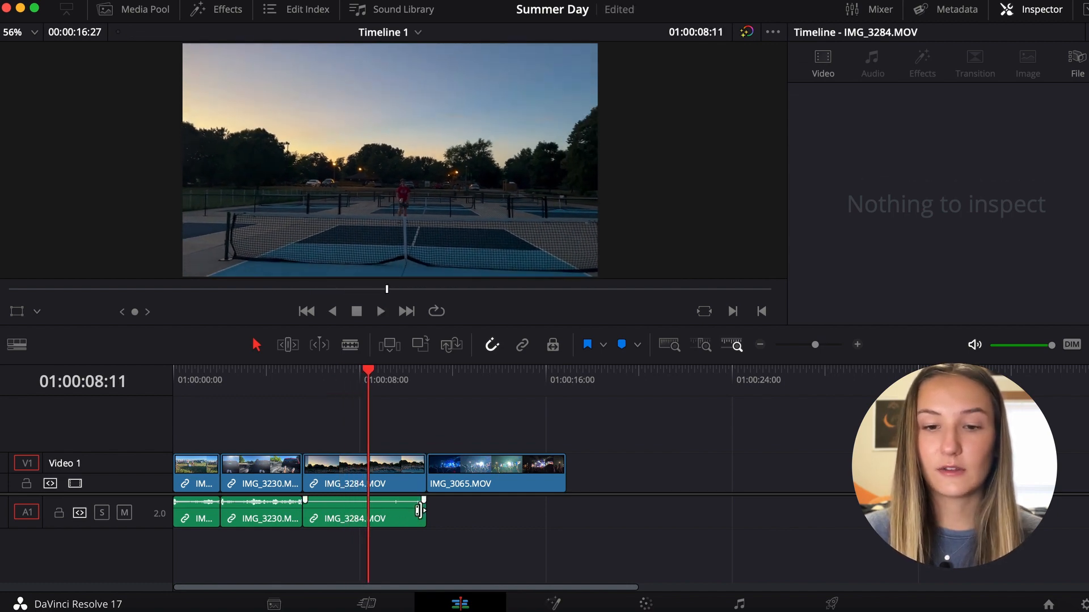
left_click(227, 380)
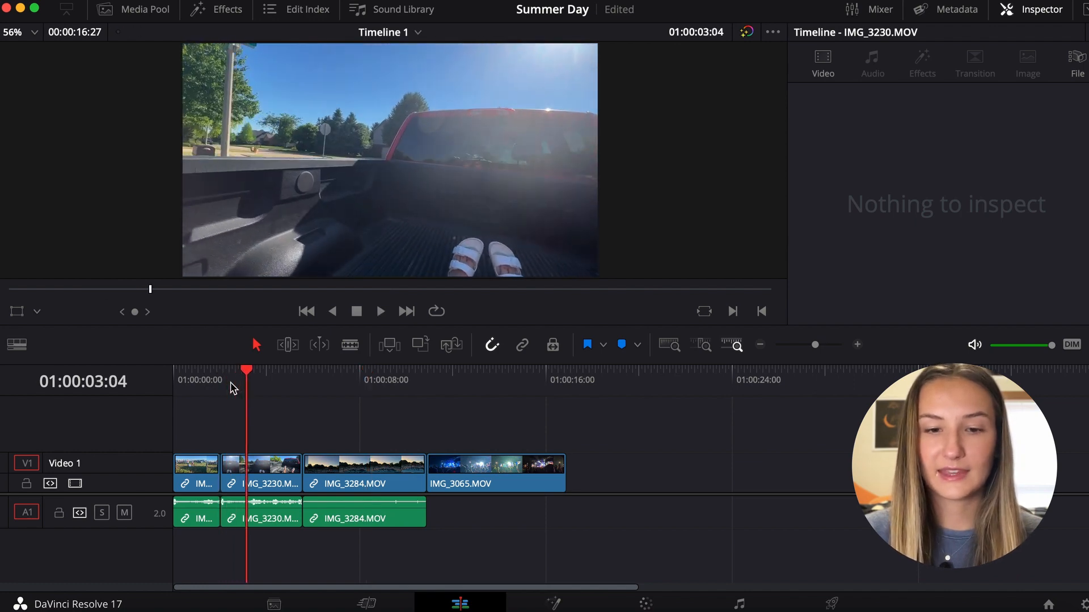
left_click(269, 518, "alt")
key("Delete")
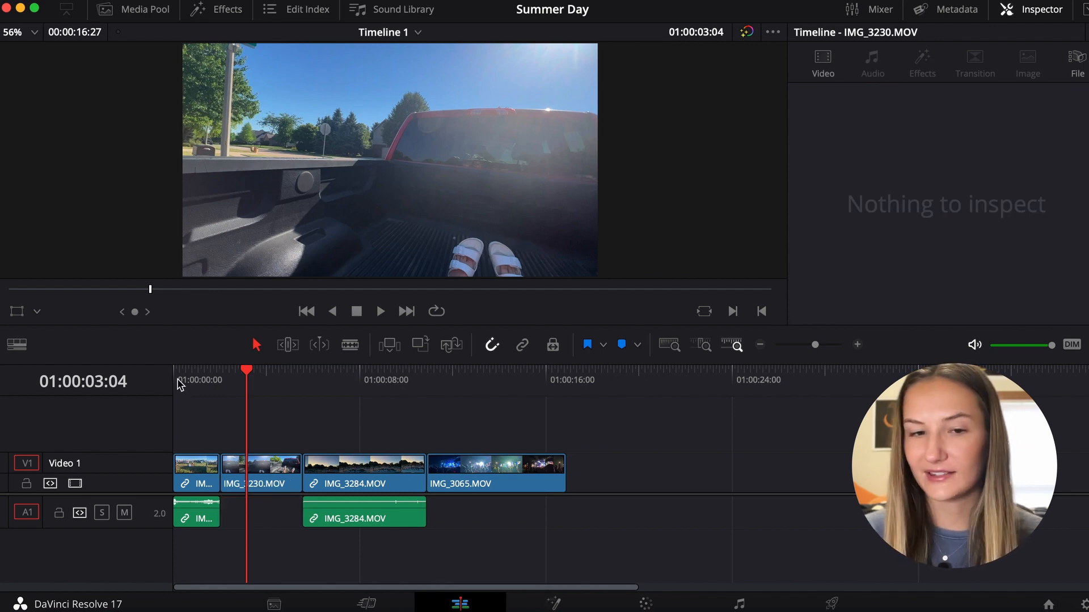
- Replay the timeline from its start to 01:00:02:05, delete only the audio of IMG_3055 and save the project
key("Home")
key("space")
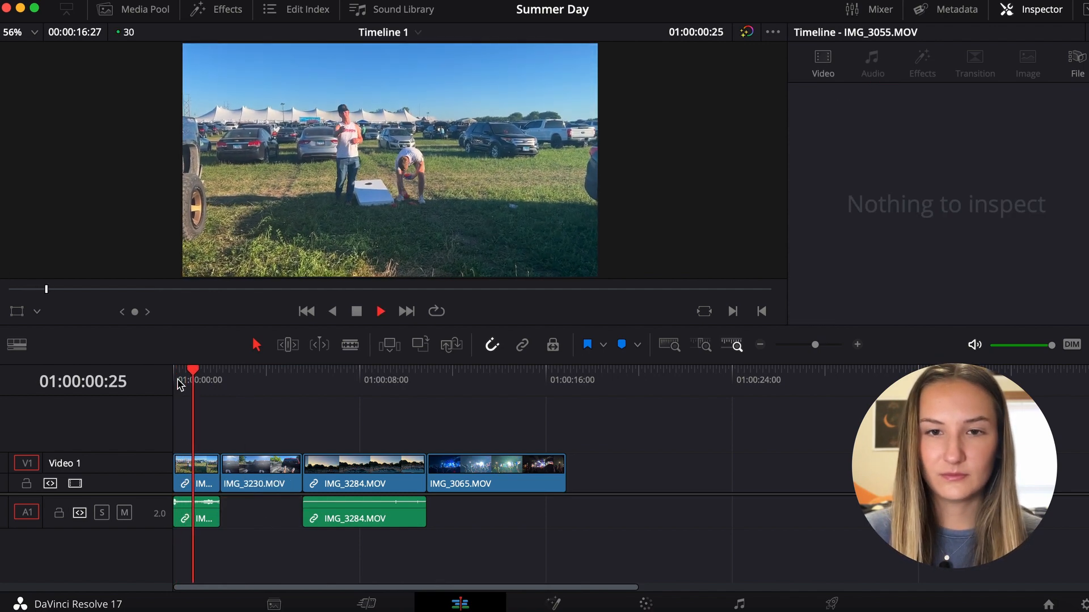
key("space")
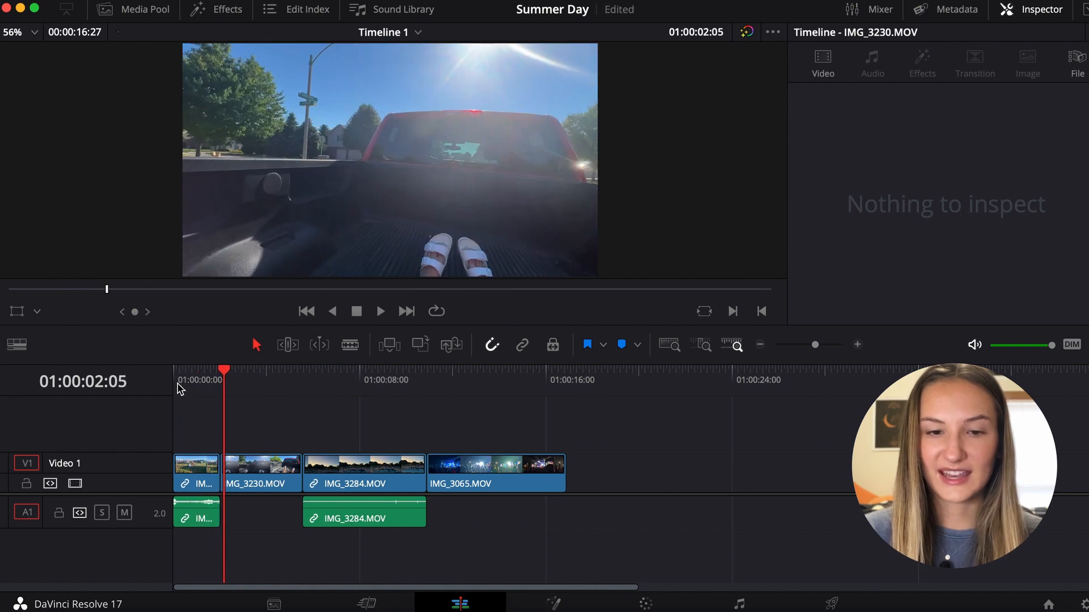
left_click(201, 521)
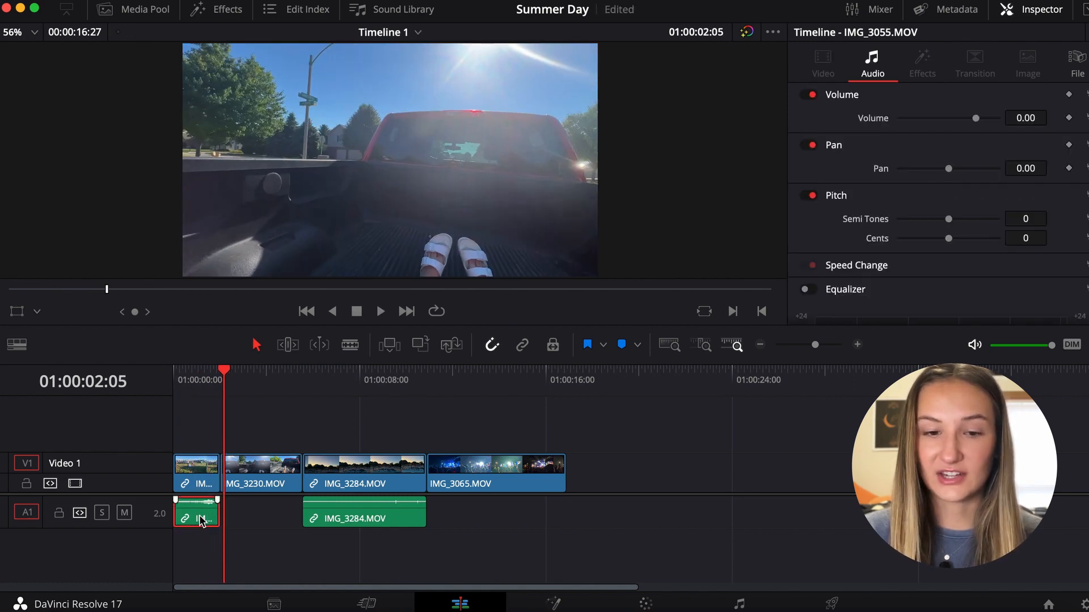
key("BackSpace")
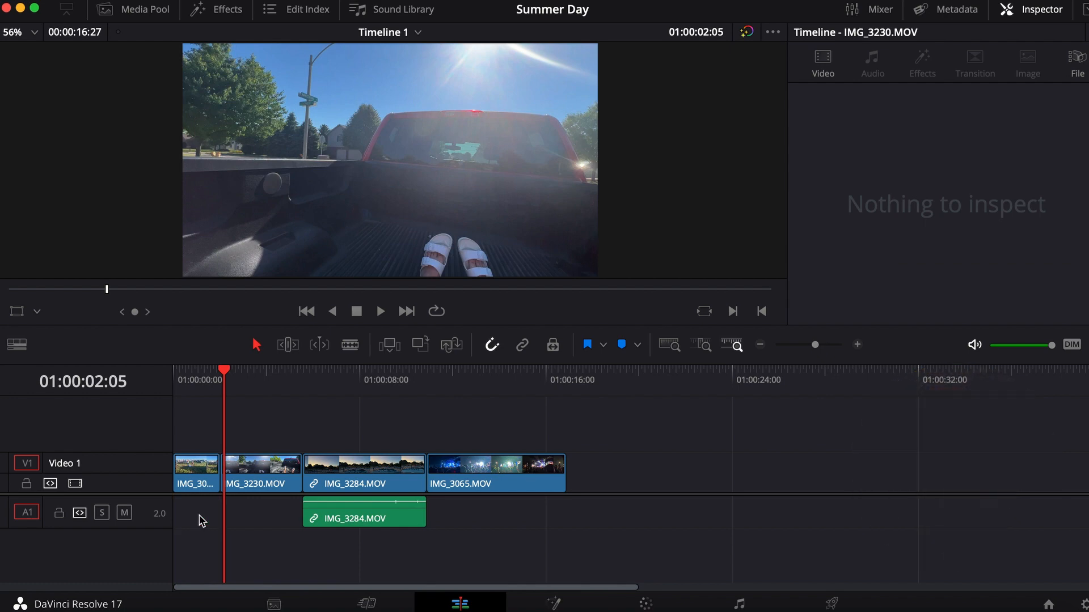
key("super+s")
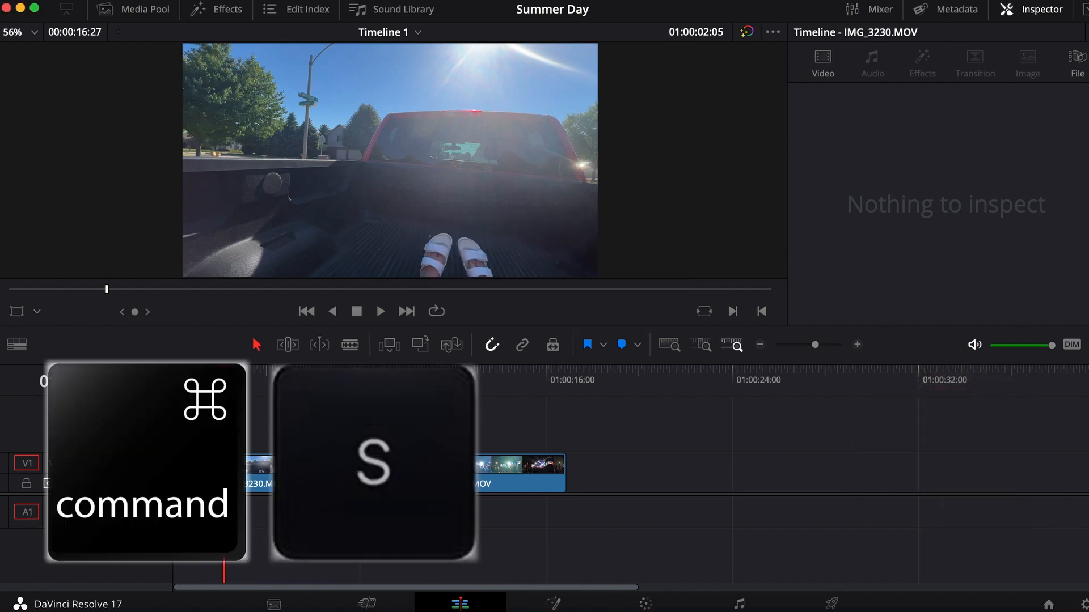
key("End")
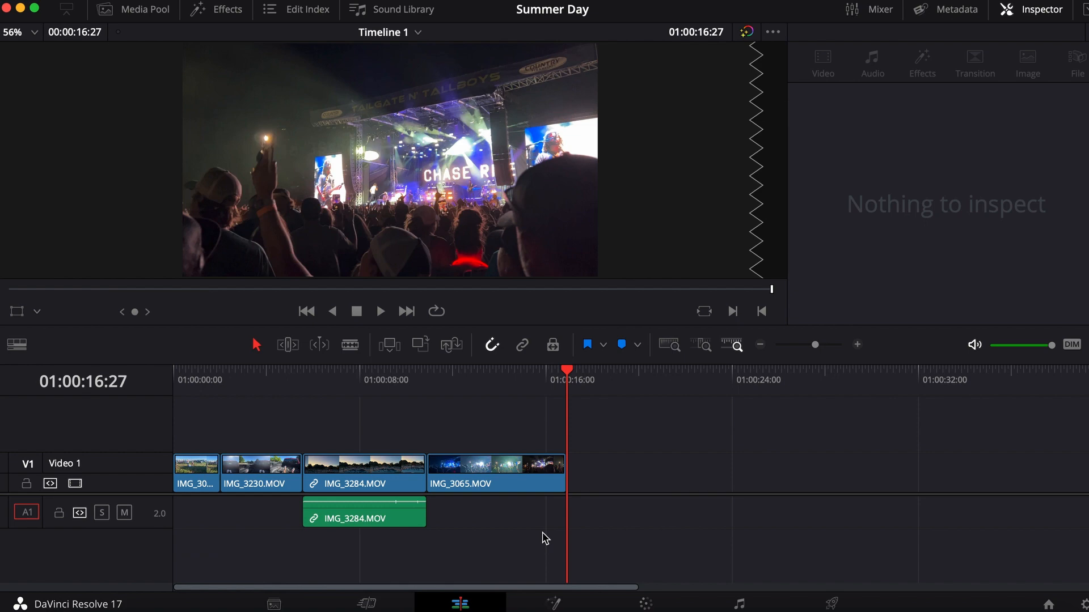
- Add the Famous_Cats_Nectar_instrumental_2_47.mp3 music from the media pool to a new audio track at the timeline's start
left_click(144, 10)
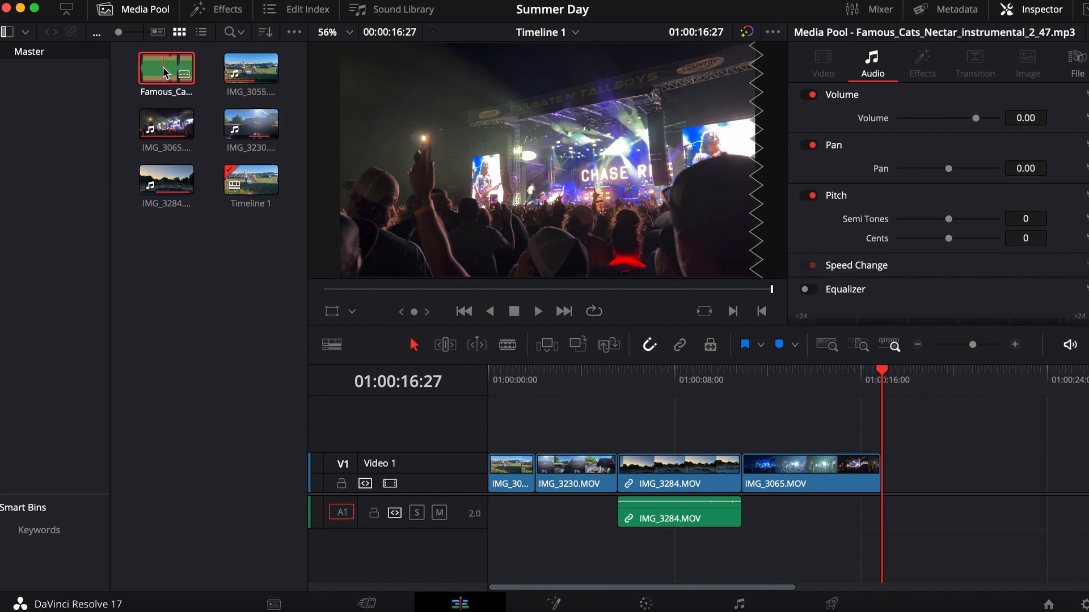
left_click_drag(164, 72, 501, 544)
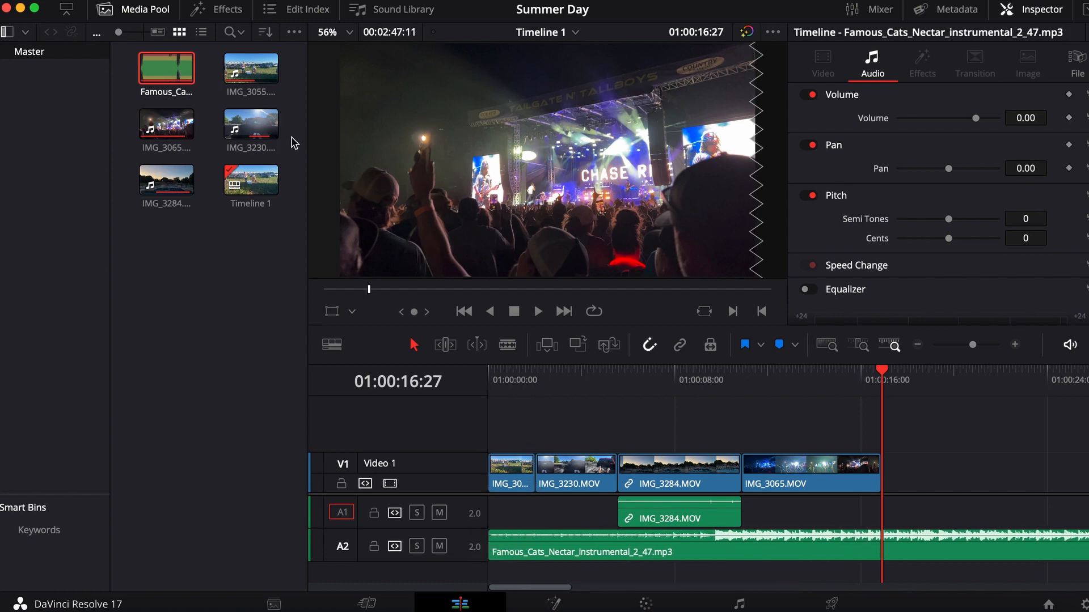
left_click(146, 14)
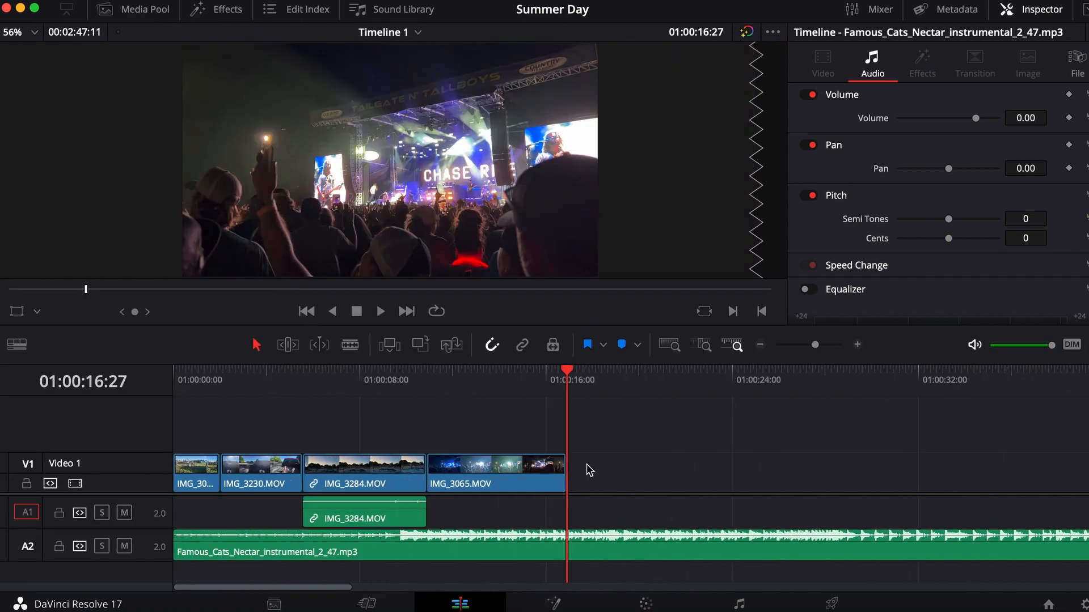
- Play the video with the music, trim the music's start to 01:00:05:17 and move it back to the timeline's start
left_click(180, 378)
key("space")
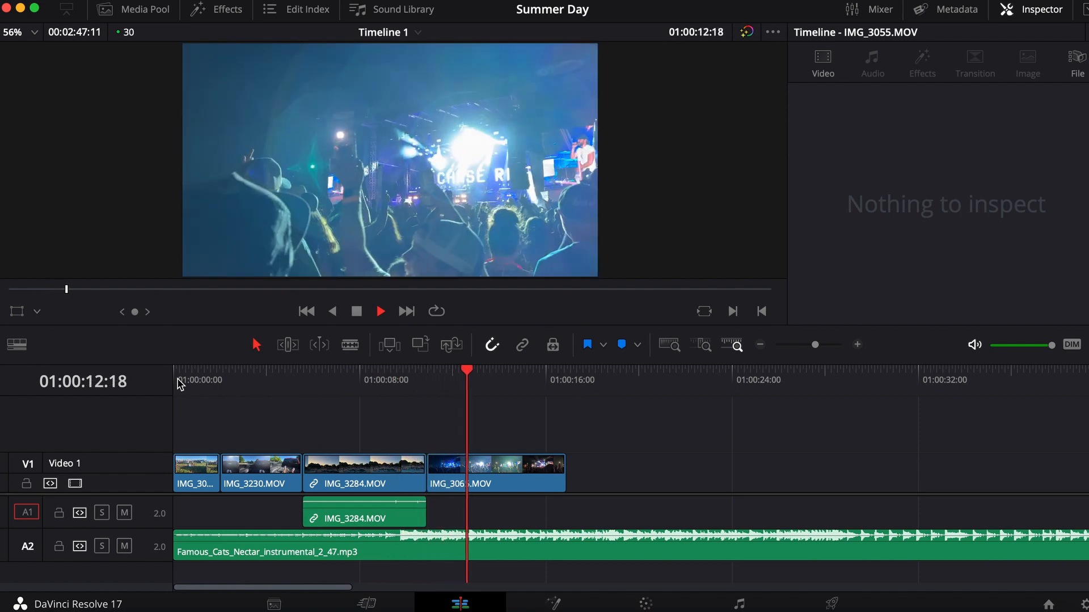
key("space")
left_click(280, 388)
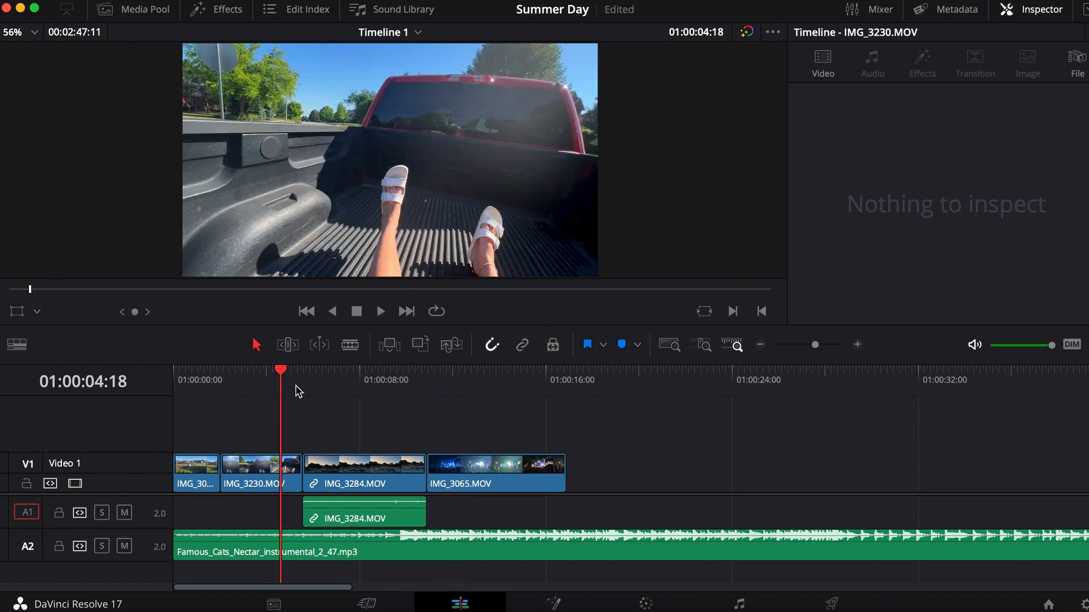
key("Down")
left_click(272, 552)
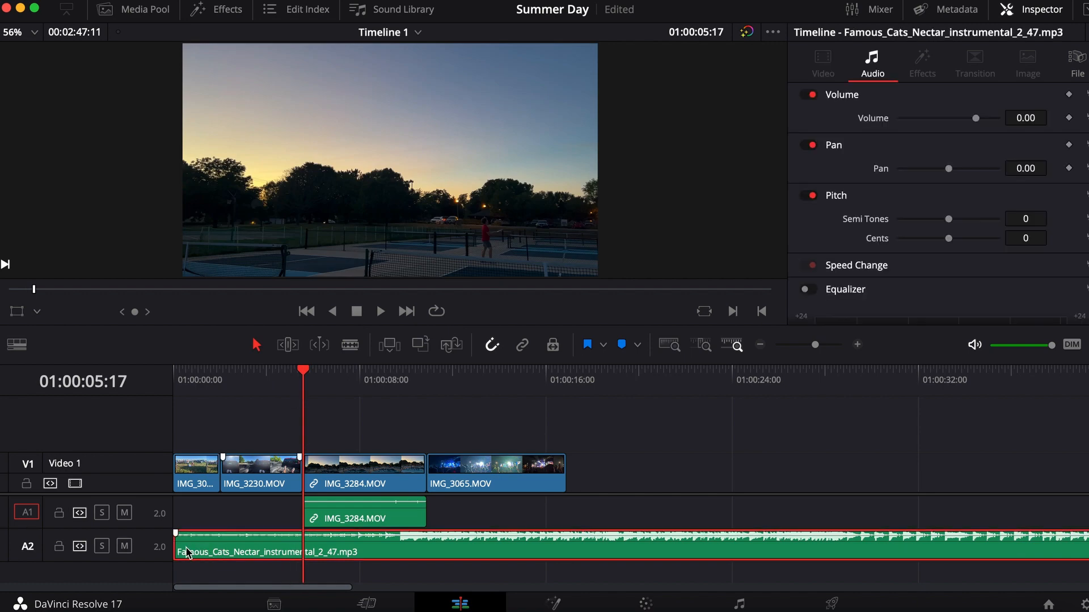
left_click_drag(182, 549, 213, 543)
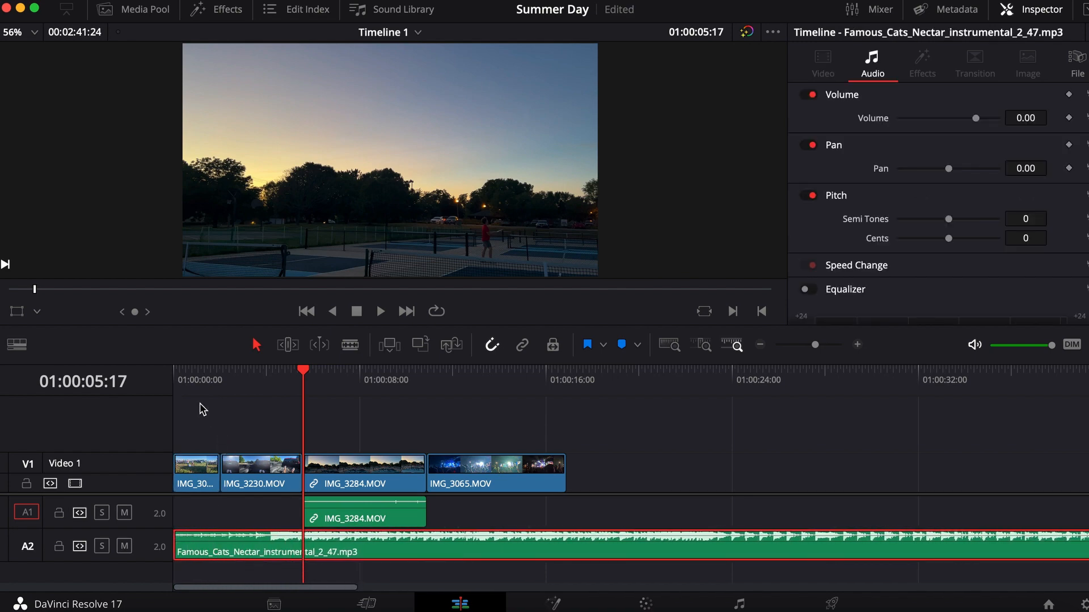
- Replay the opening with the music, trim the music's start to 01:00:02:01 and move it back to the timeline's start
key("Home")
key("space")
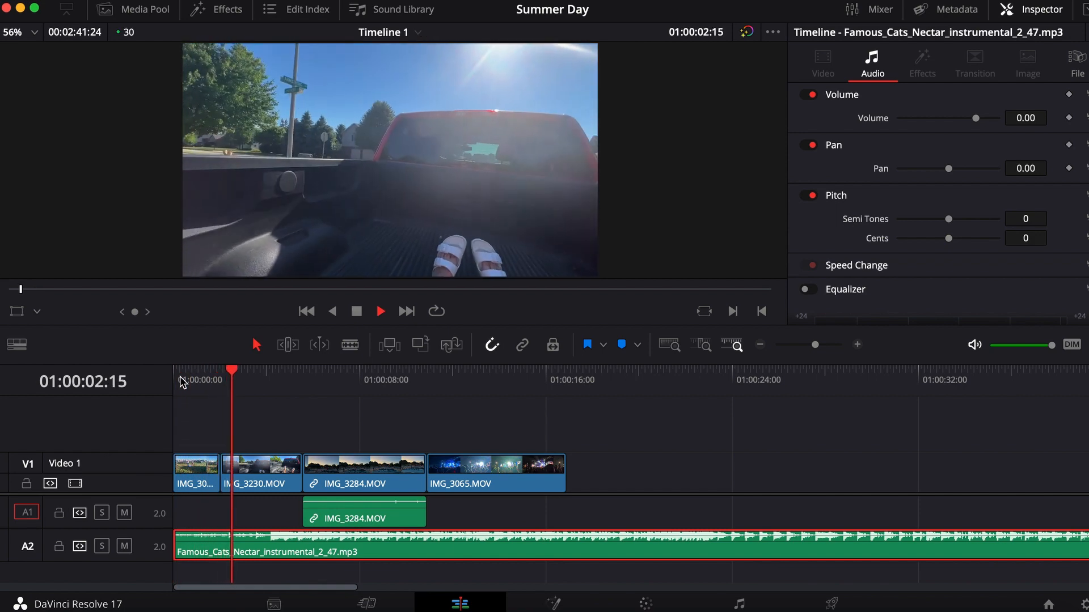
key("space")
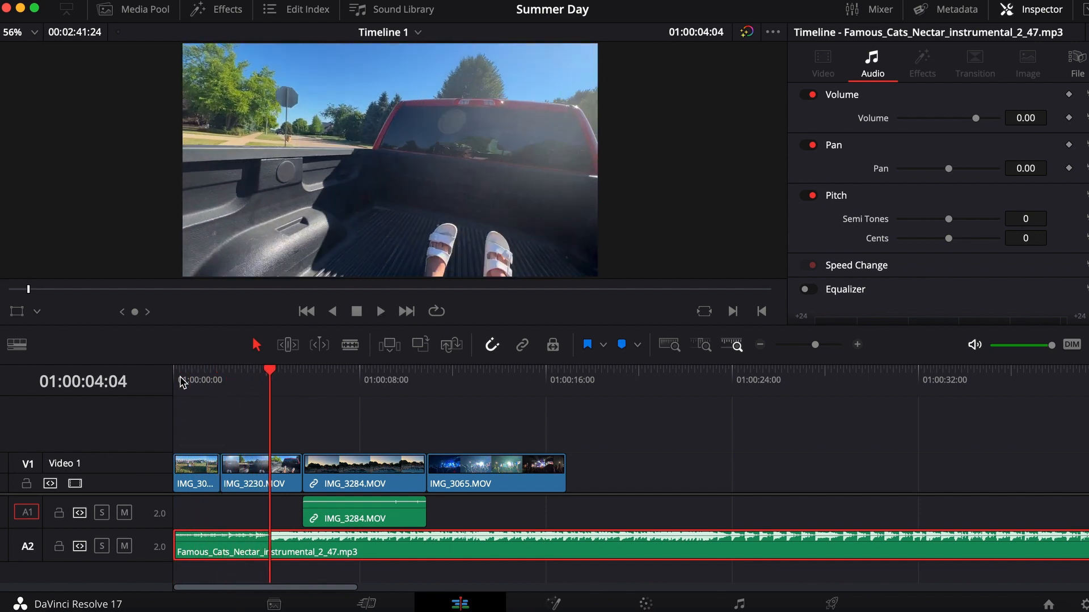
left_click(221, 377)
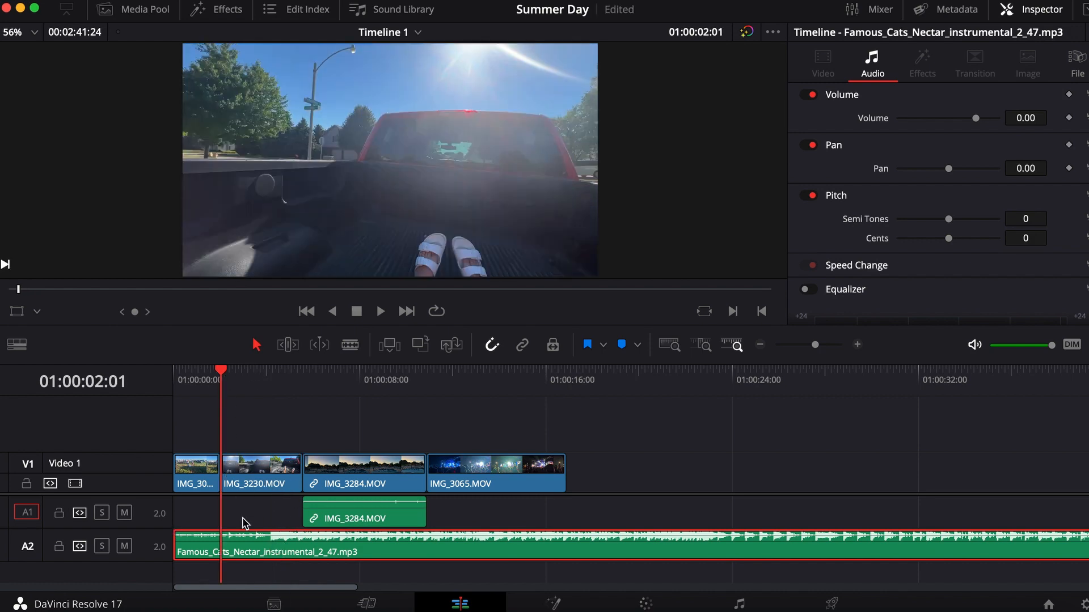
left_click_drag(180, 549, 224, 553)
- Shift the cut between IMG_3055 and IMG_3230 slightly earlier to match the music and play on to 01:00:12:18
left_click(198, 386)
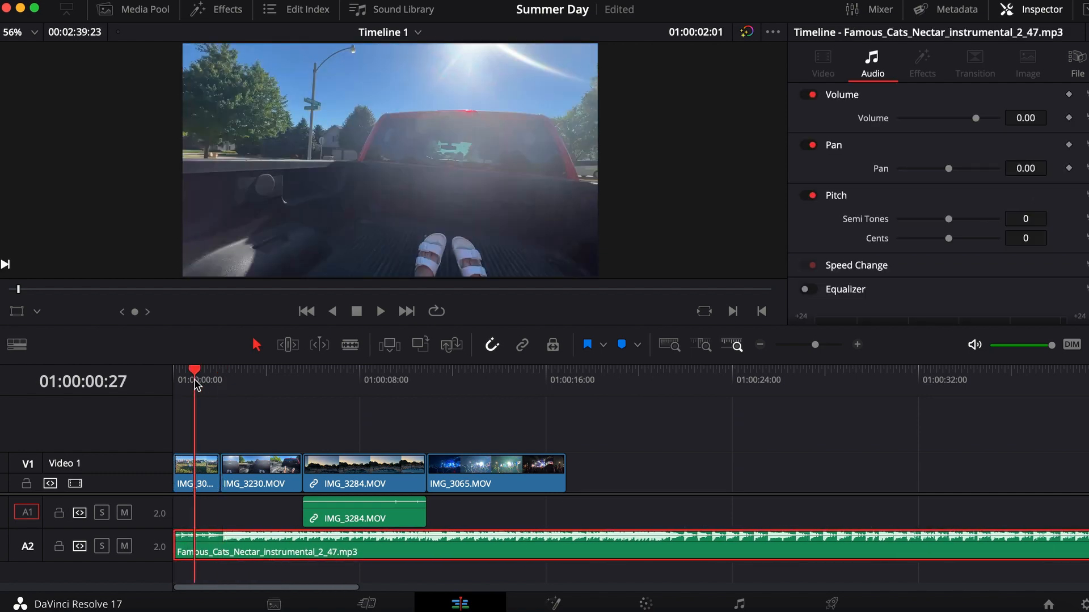
key("space")
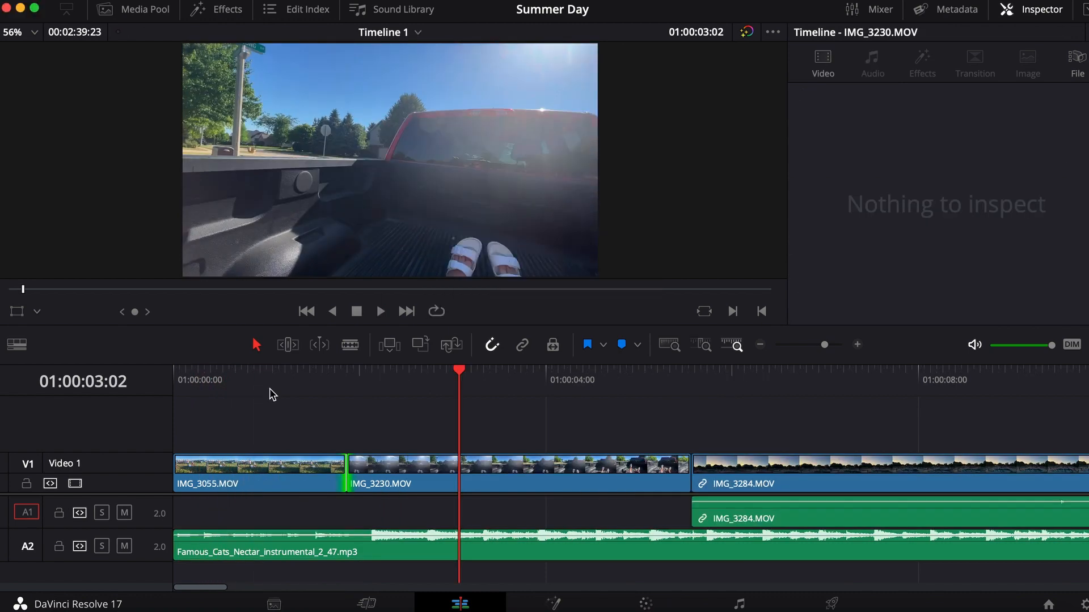
key("space")
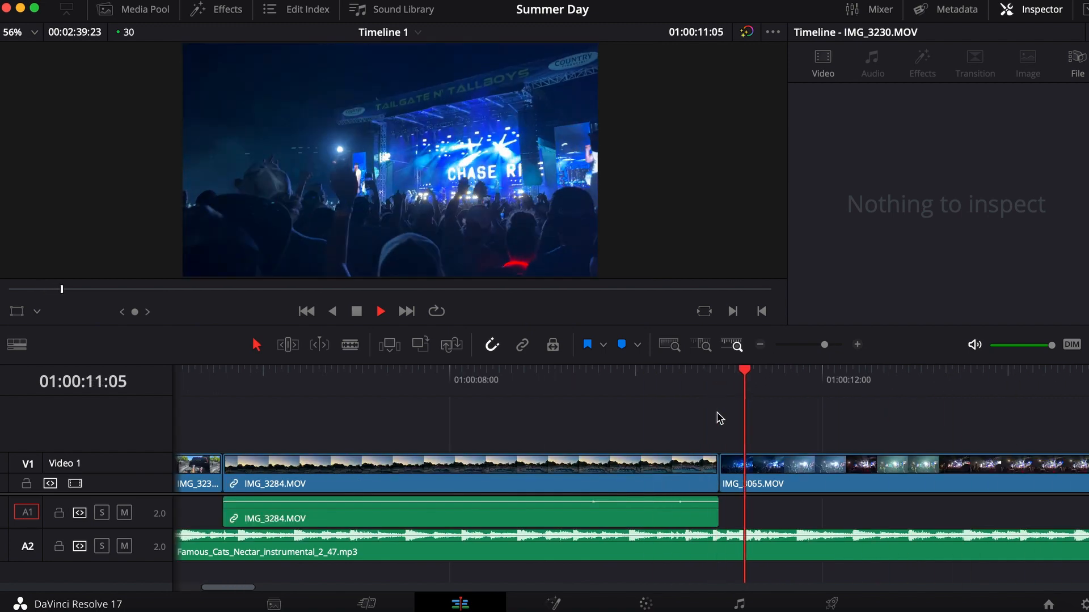
key("space")
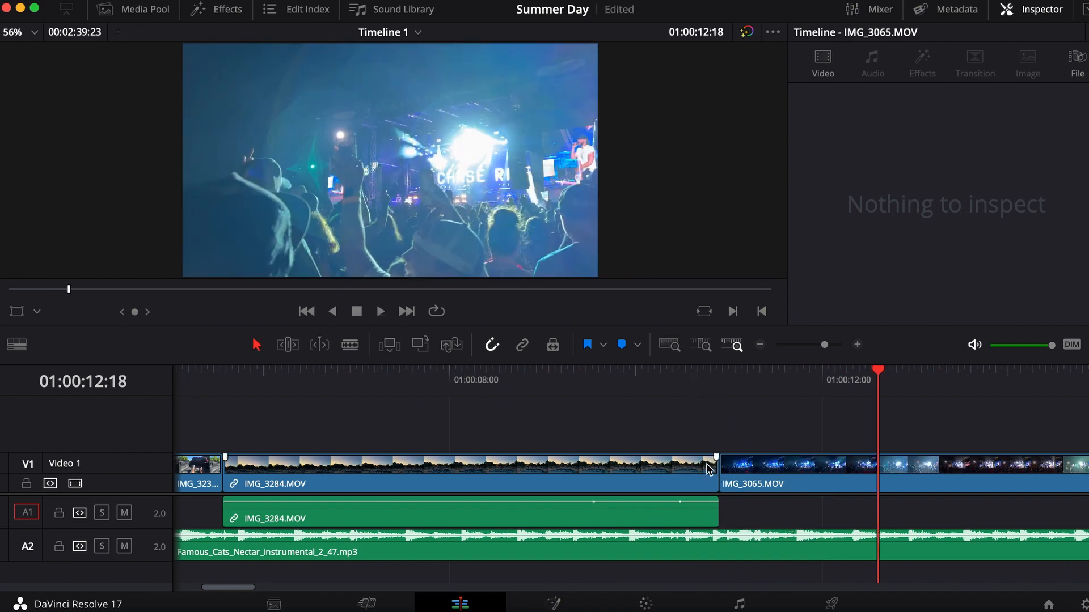
- Try to move only the video of IMG_3284 later up to 01:00:11:03 and undo the move
left_click(652, 380)
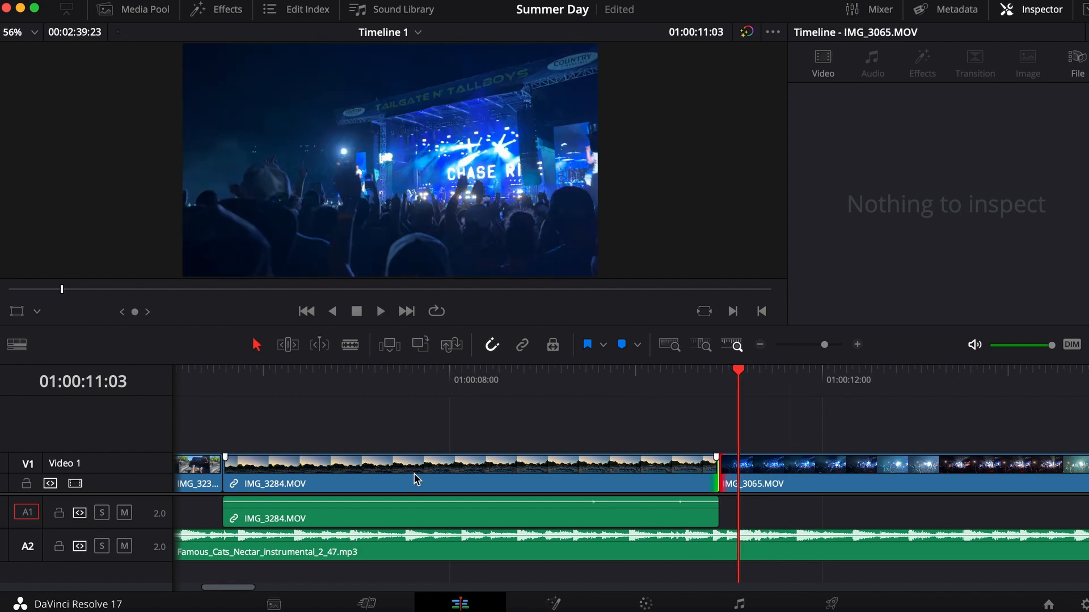
left_click(417, 481)
left_click_drag(422, 474, 428, 474)
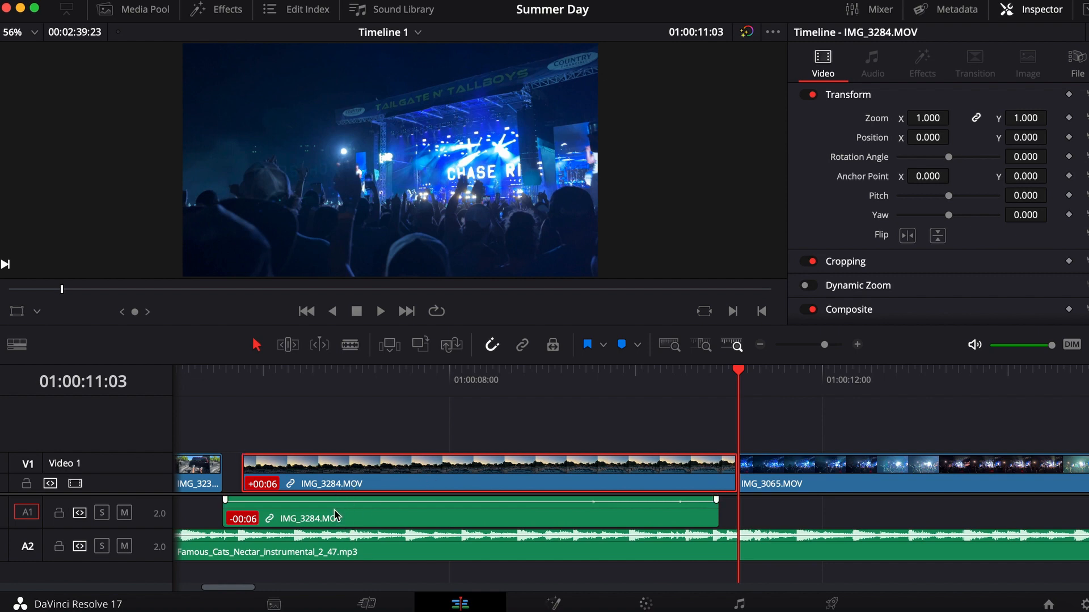
key("super+z")
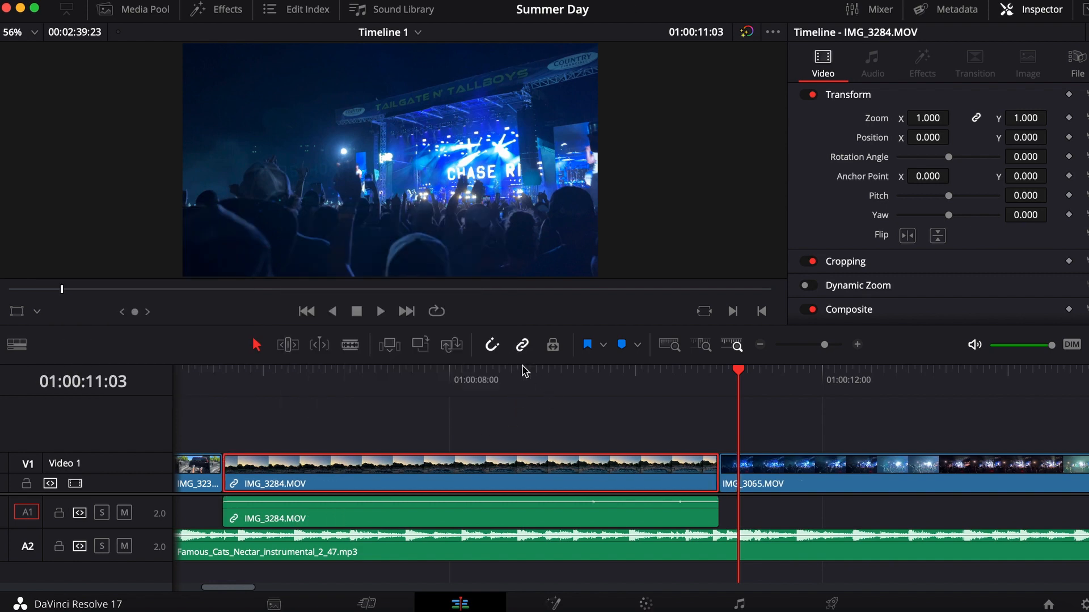
- Turn on linked selection and move IMG_3284 together with its audio later so the clip ends at 01:00:11:16
left_click(532, 392)
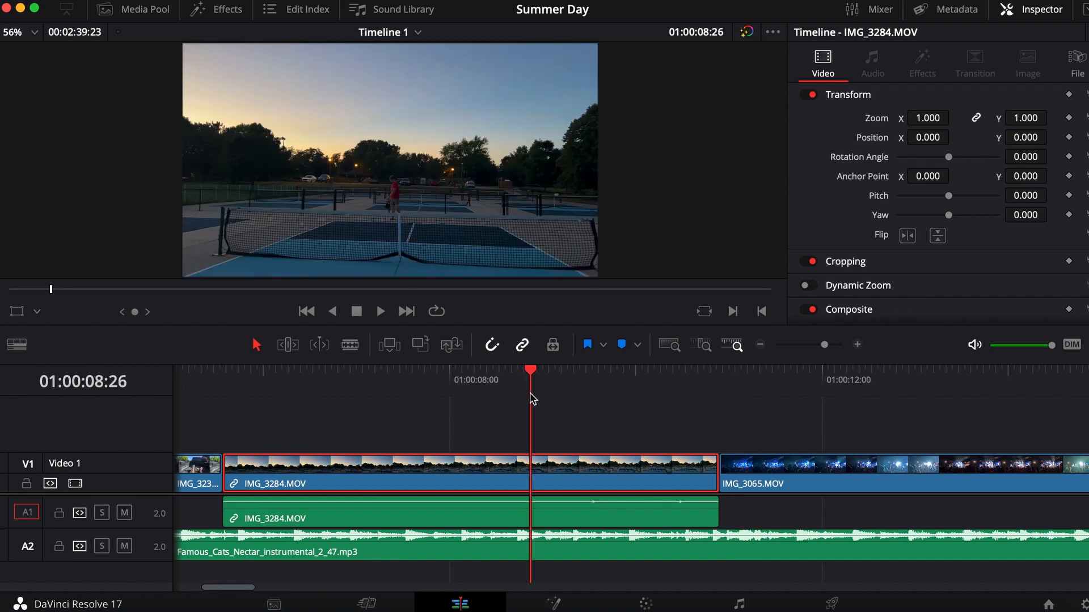
left_click(580, 469)
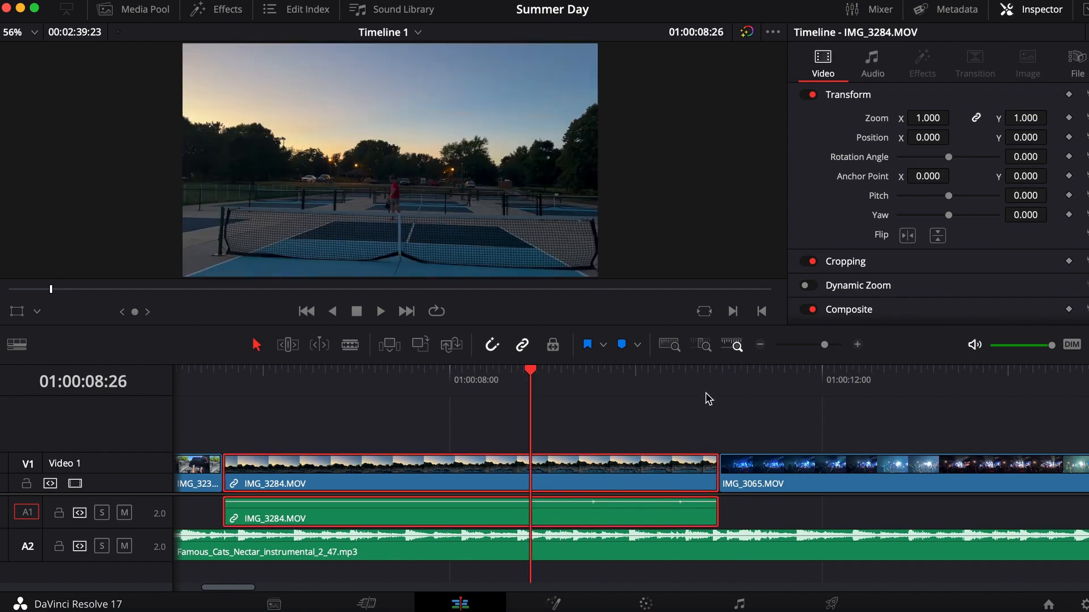
left_click(692, 382)
key("space")
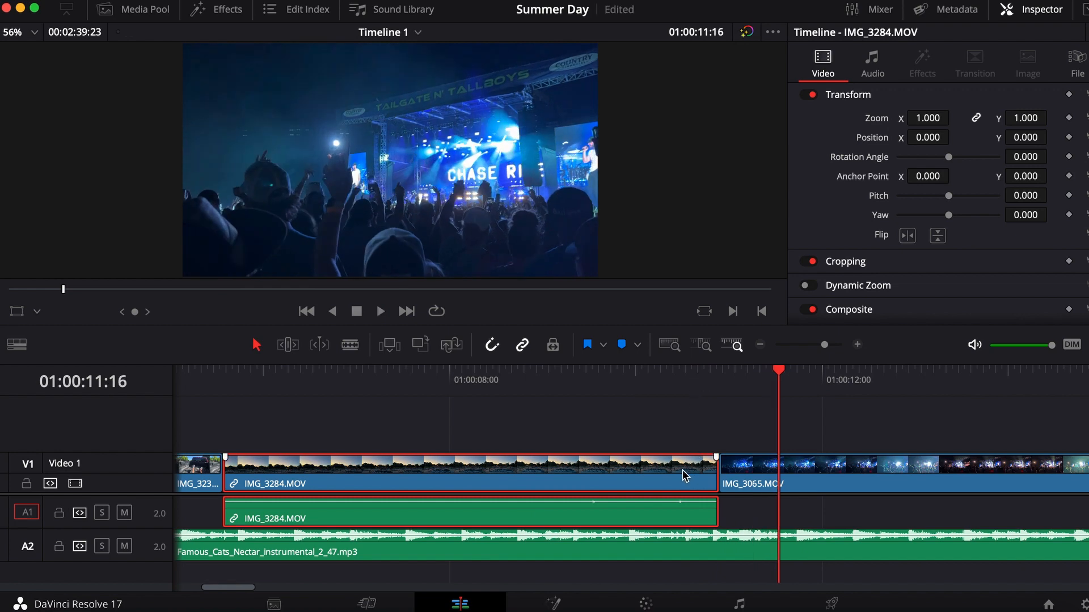
left_click_drag(682, 470, 732, 478)
- Close the gap between IMG_3230 and IMG_3284 by extending the end of IMG_3230 and the start of IMG_3284
scroll(732, 478, "left", 5)
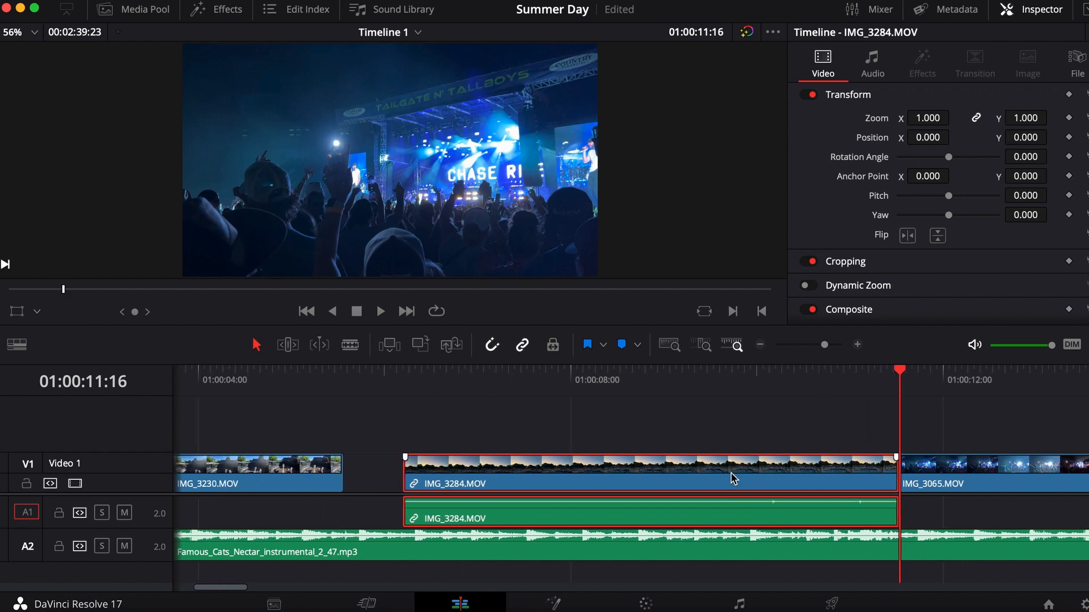
scroll(731, 478, "right", 1)
left_click(285, 397)
key("space")
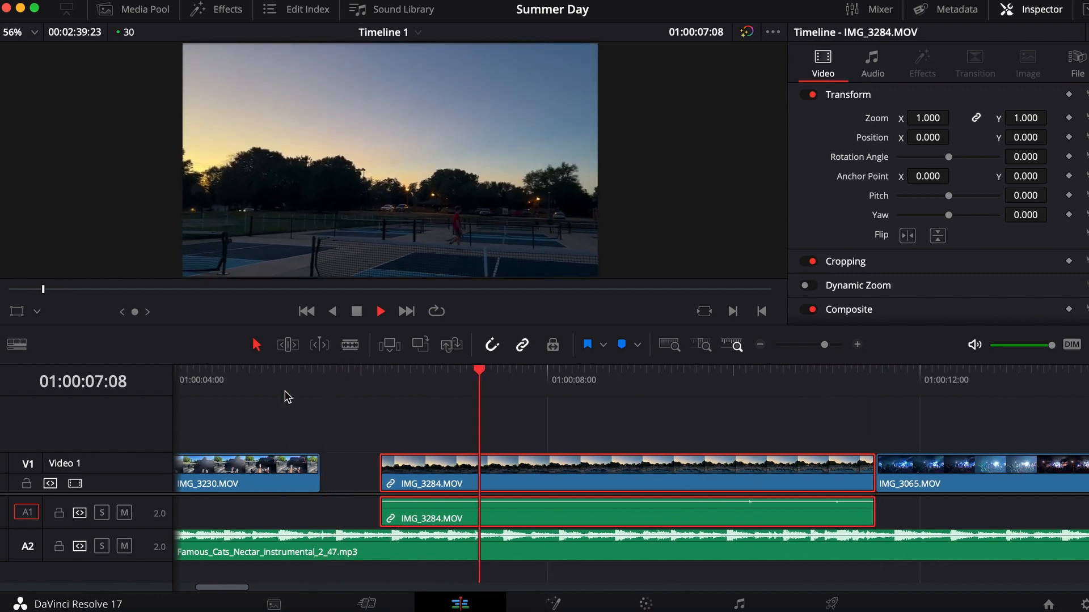
key("space")
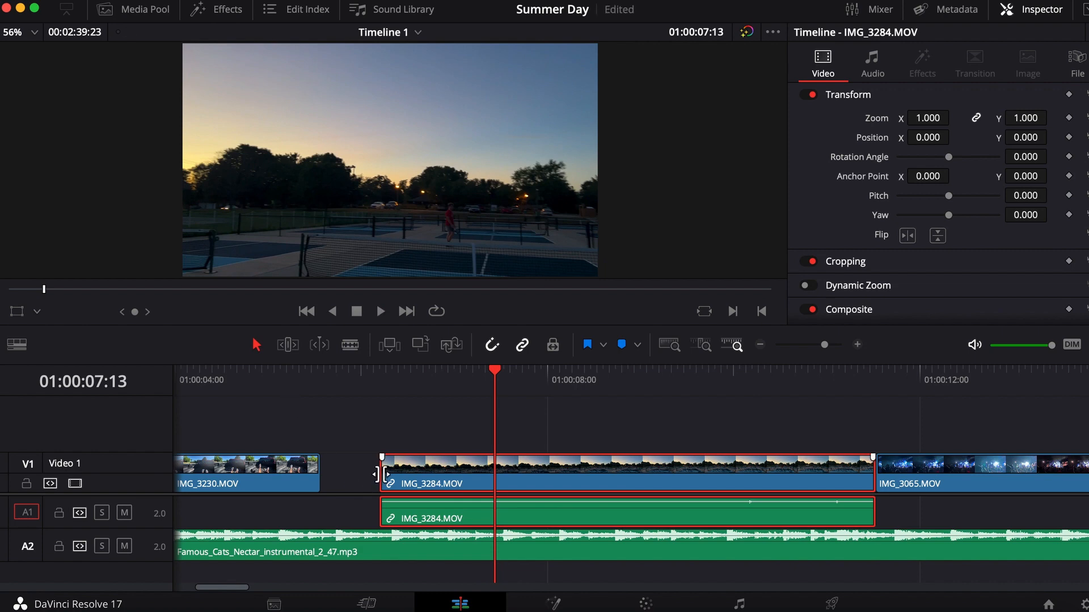
left_click_drag(378, 473, 334, 472)
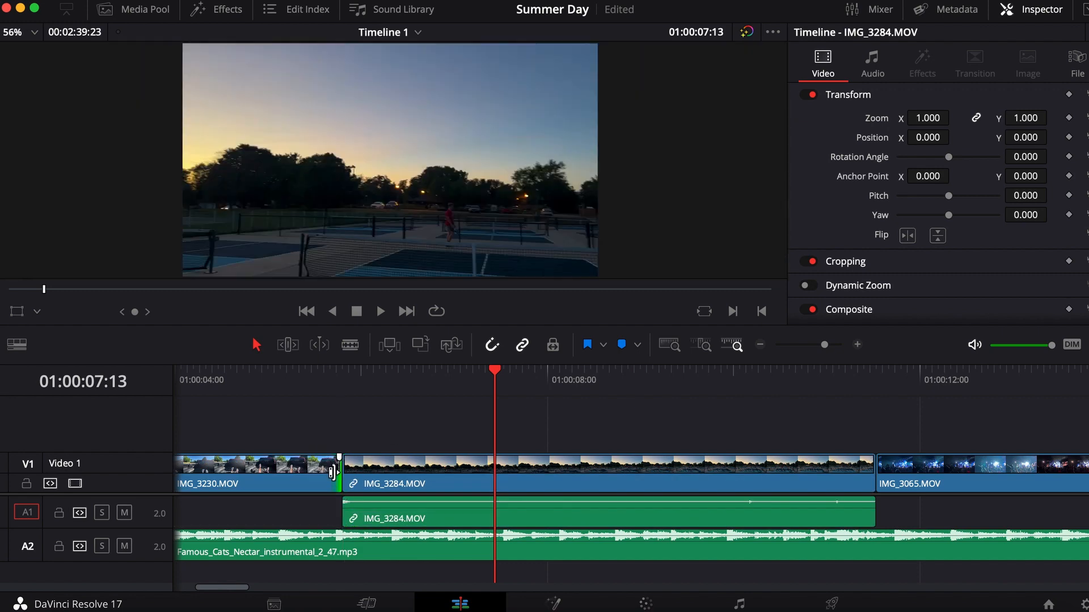
- Play the edit through to 01:00:17:15, split the music there with the Blade tool and delete the part after the cut
left_click(259, 379)
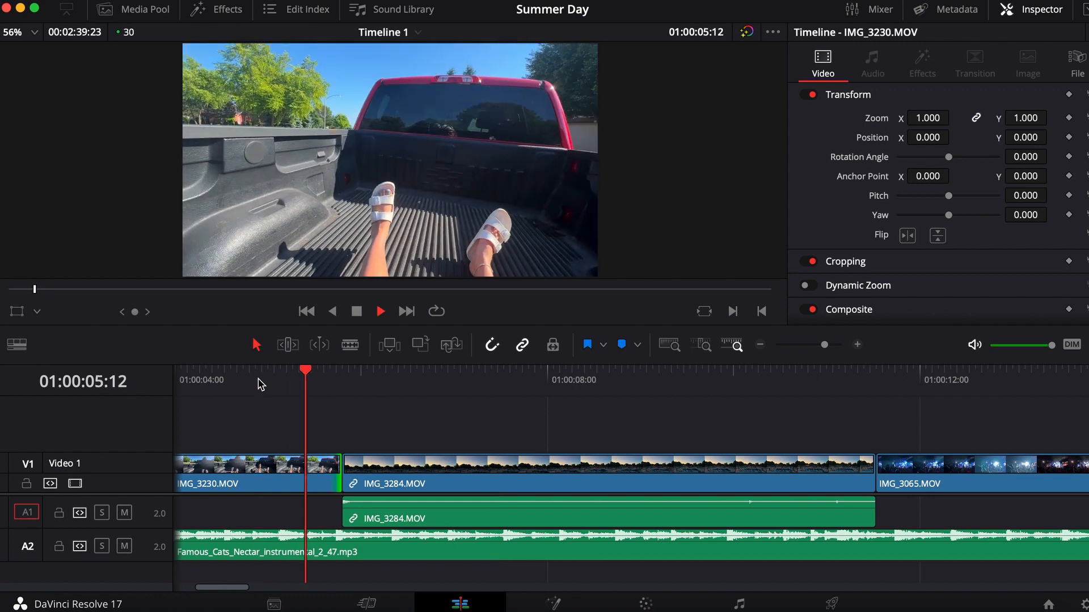
key("space")
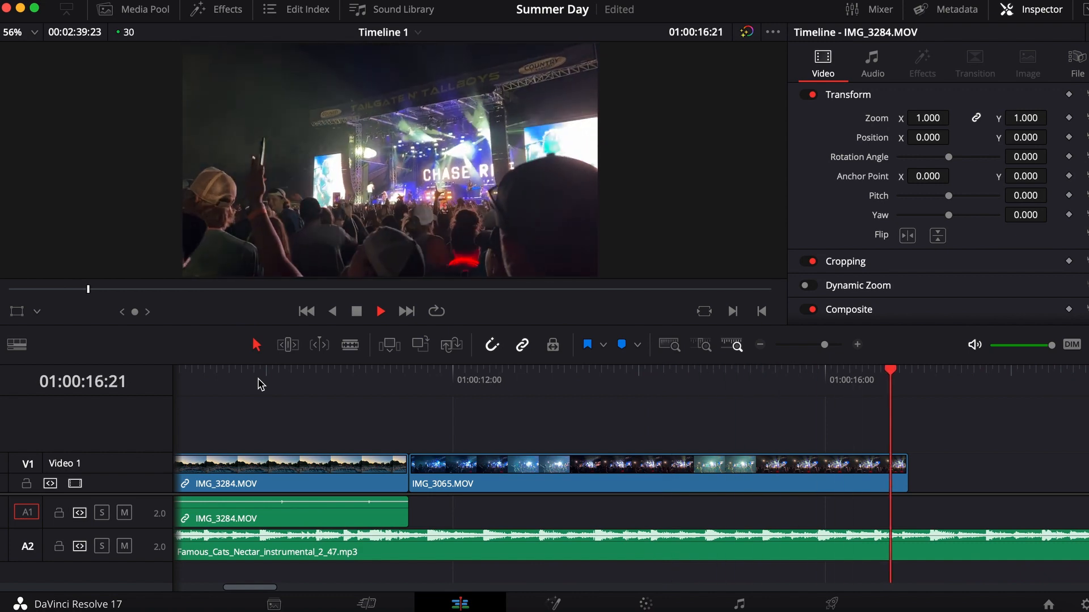
key("space")
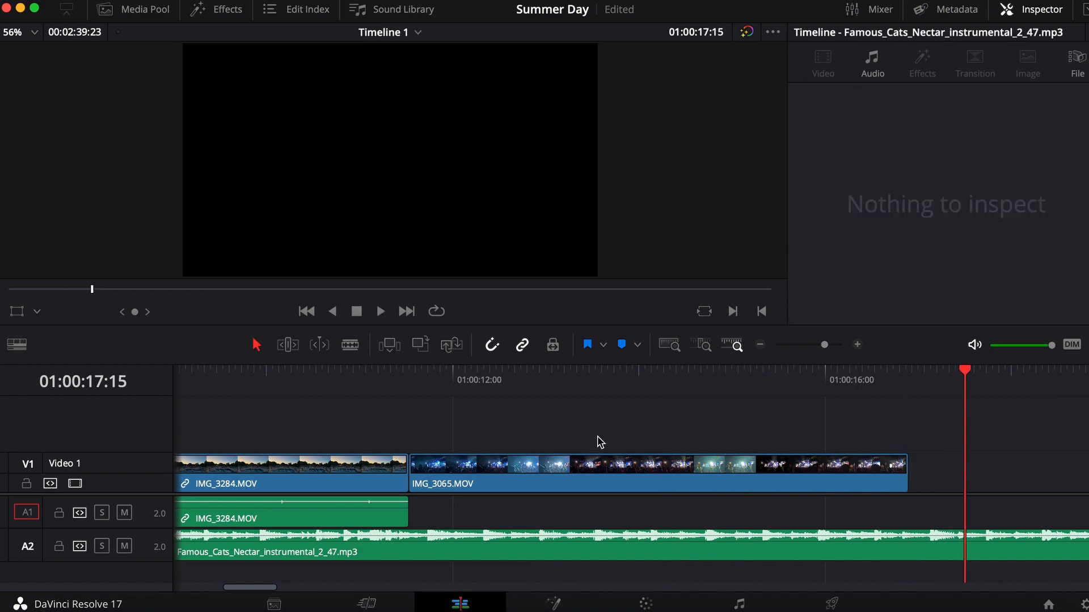
left_click(760, 345)
left_click(760, 345)
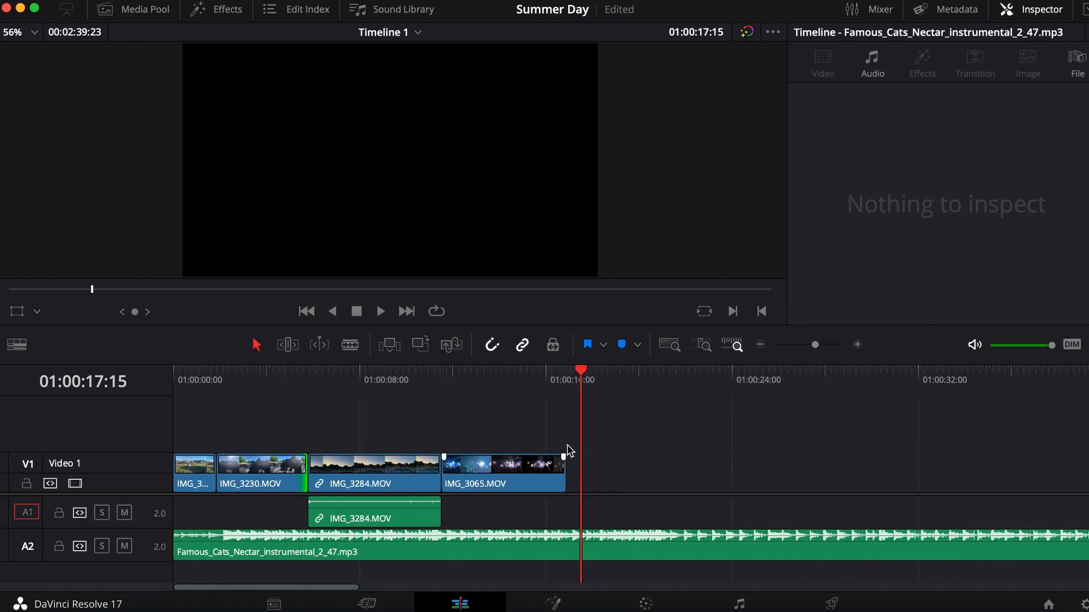
left_click(594, 549)
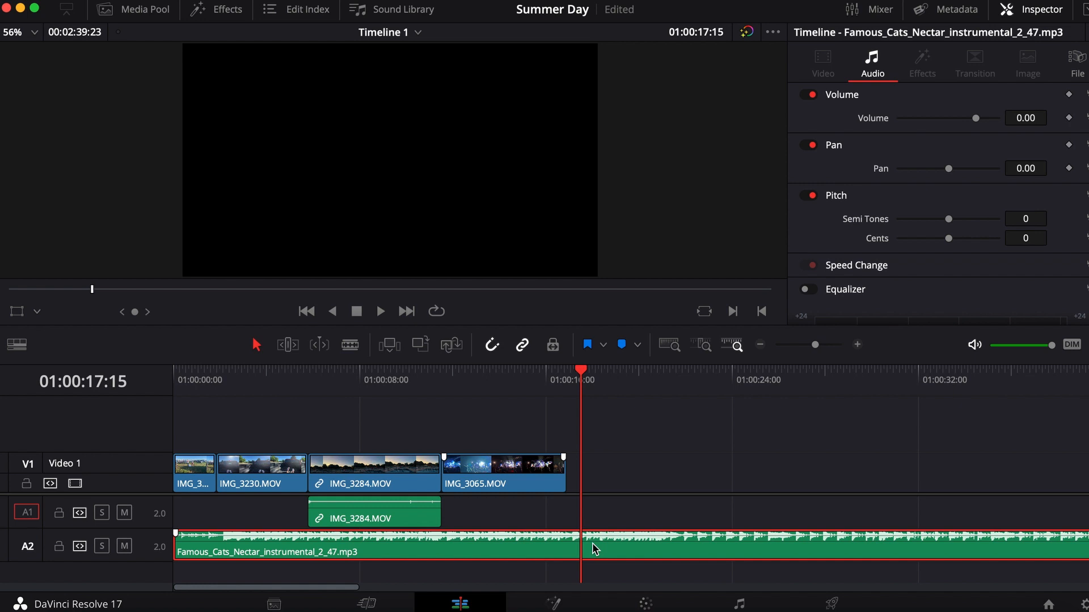
left_click(352, 349)
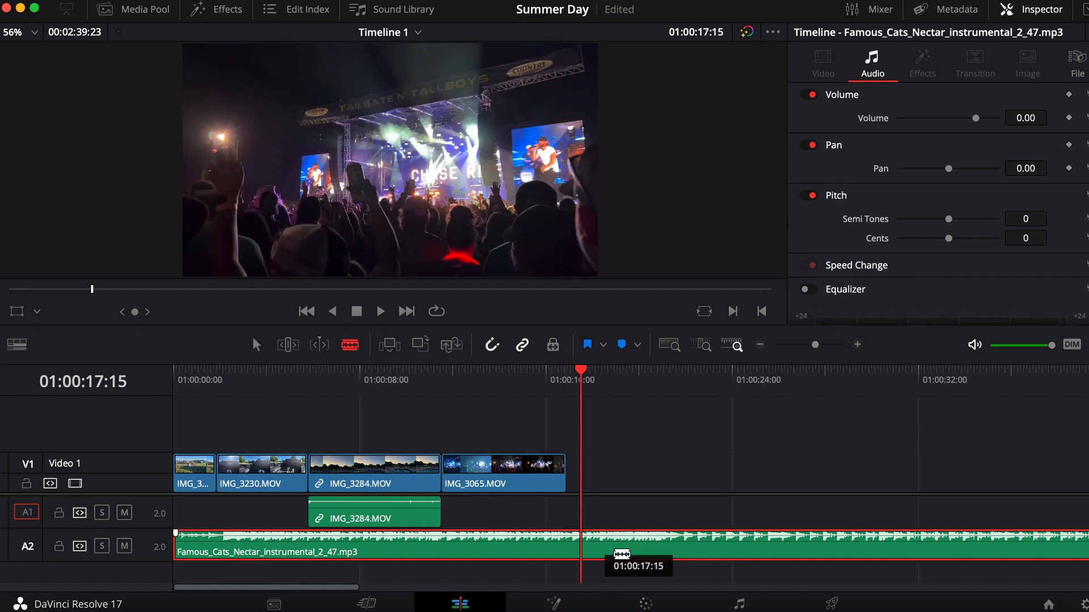
left_click(582, 542)
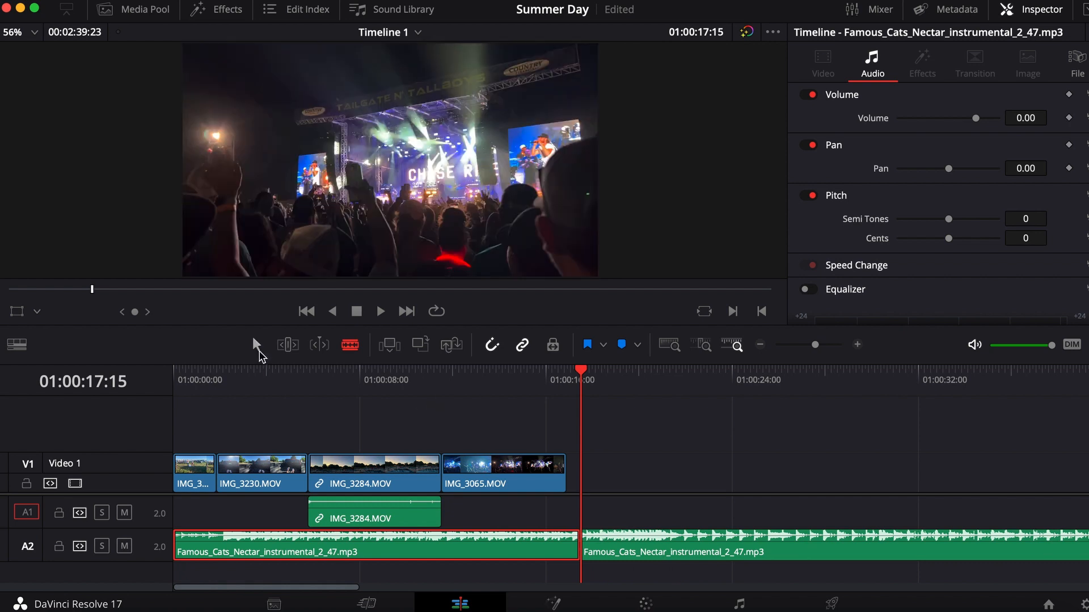
left_click(255, 345)
left_click(686, 543)
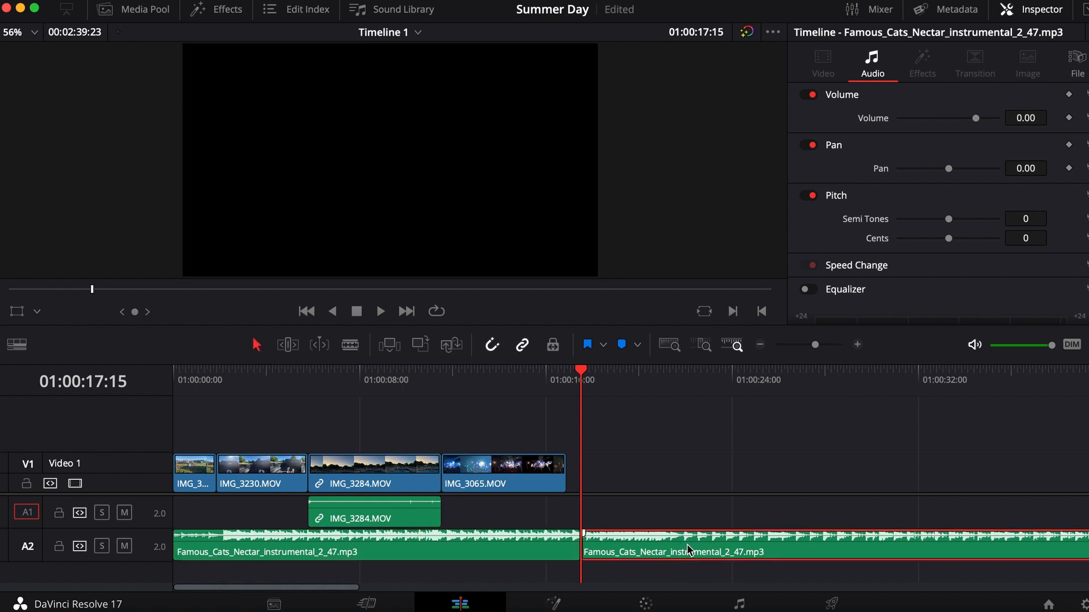
key("Delete")
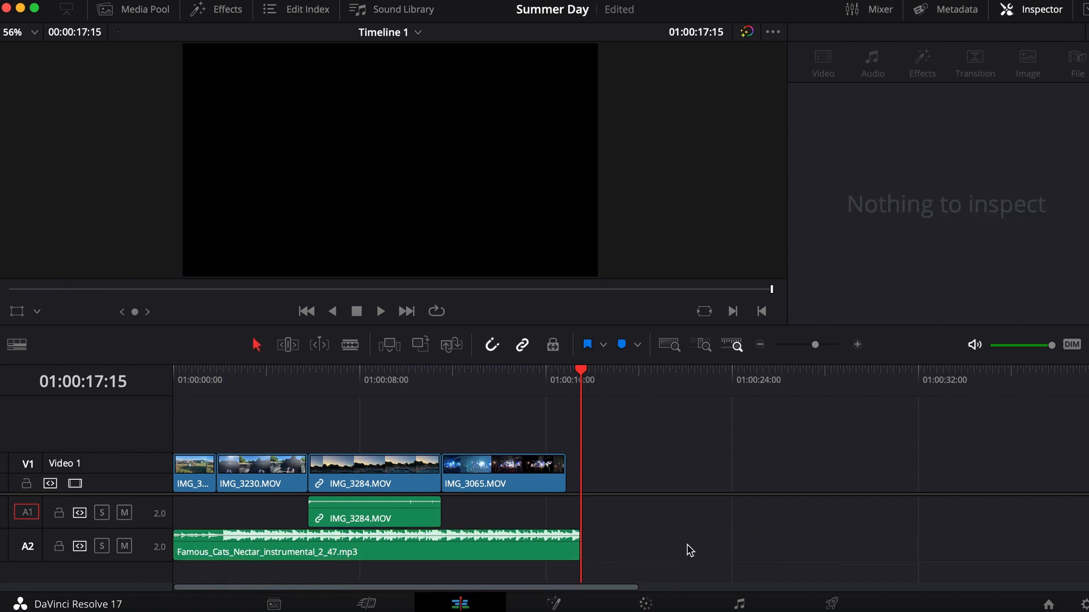
- Play the end of the edit, add a fade-out of about 1.6 seconds to the end of the music and play it back
left_click(858, 344)
left_click(858, 345)
left_click(858, 345)
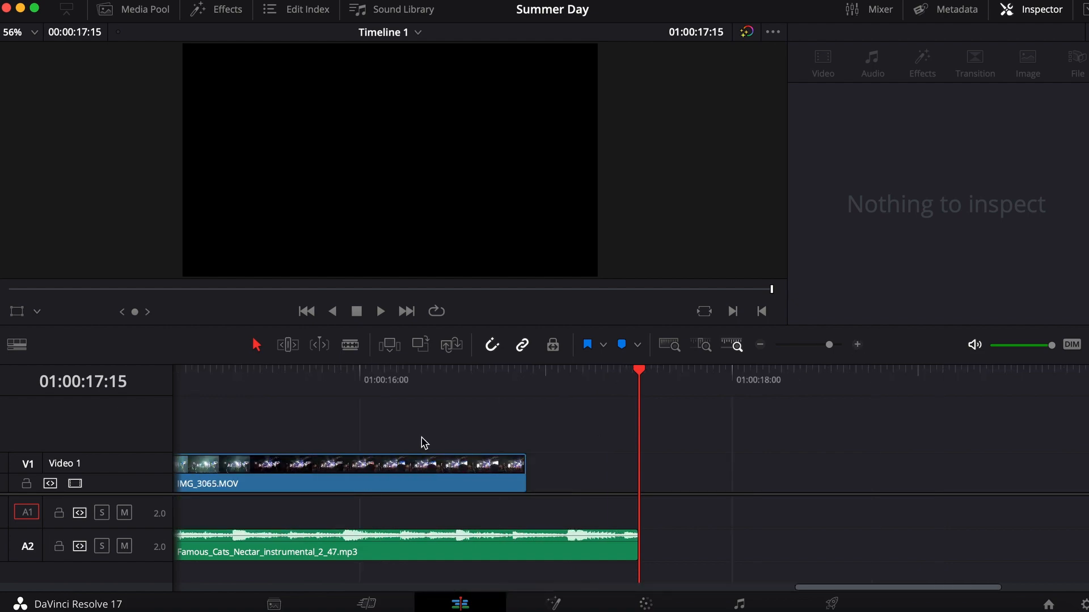
left_click(450, 381)
key("space")
key("space")
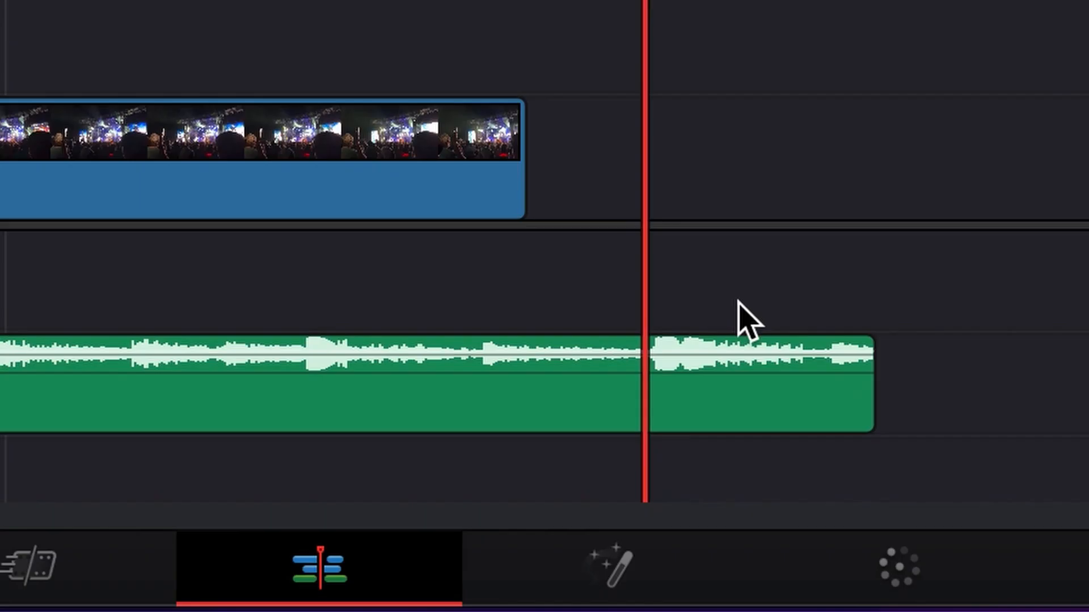
left_click_drag(862, 343, 0, 335)
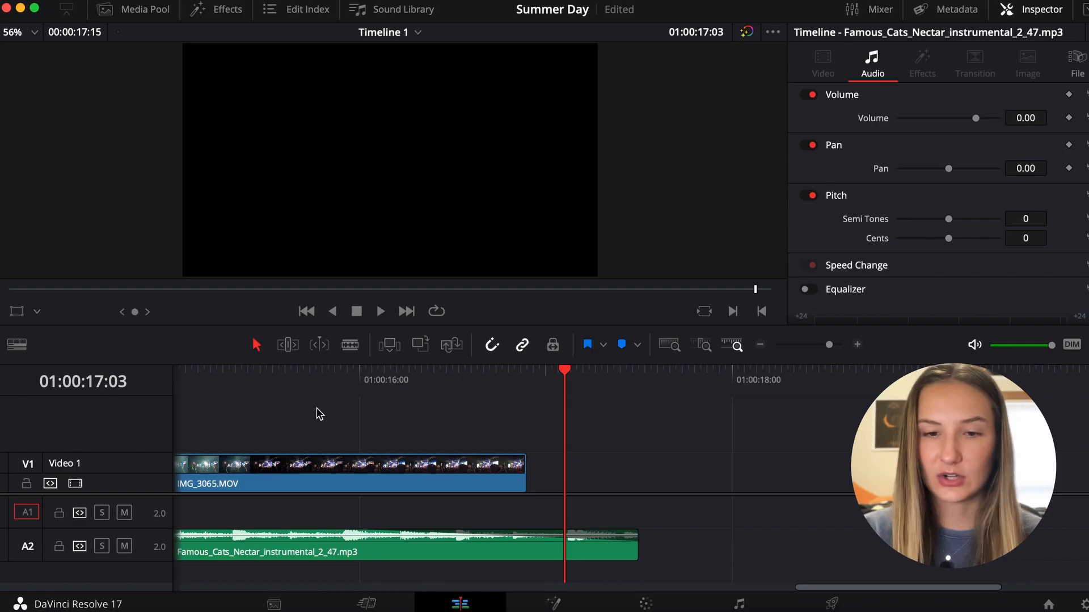
left_click(291, 379)
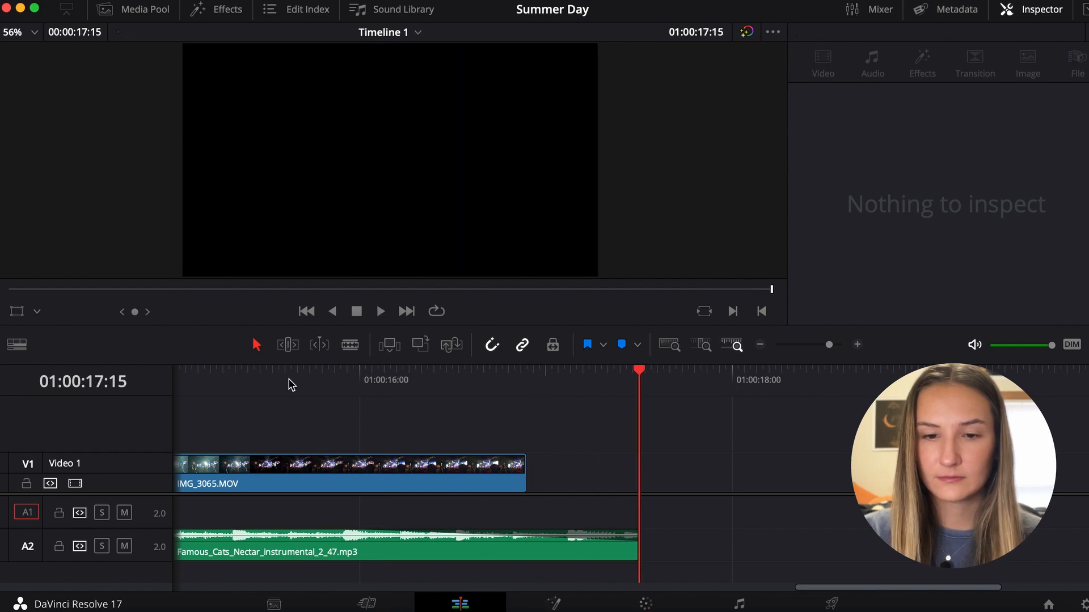
- Lengthen the music's fade-out to about 2.9 seconds, fade out the end of IMG_3065 over about 0.6 seconds and play the ending
scroll(290, 385, "left", 3)
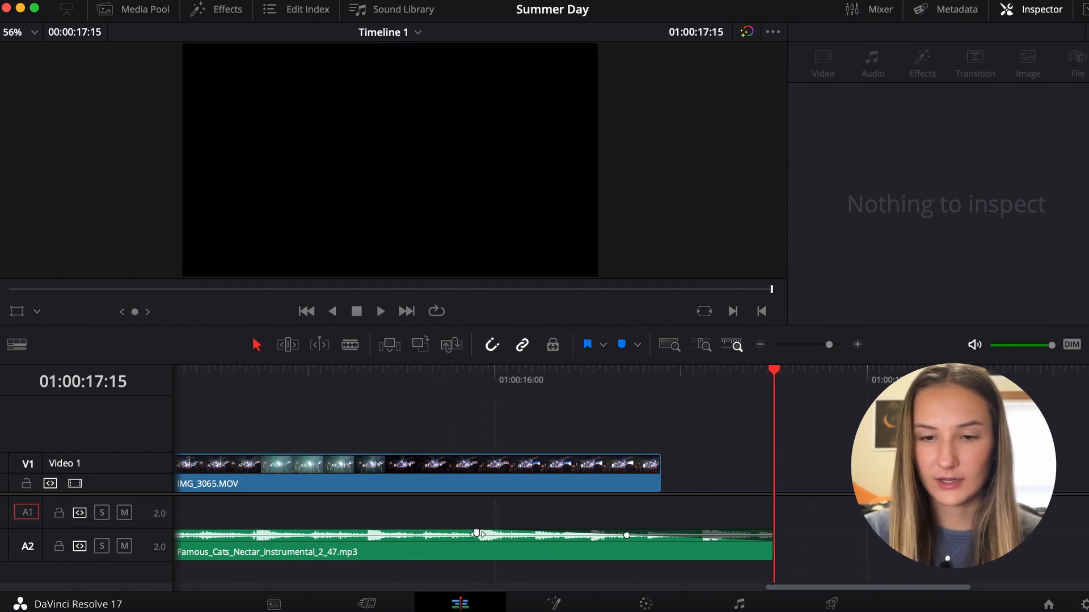
left_click_drag(476, 534, 243, 541)
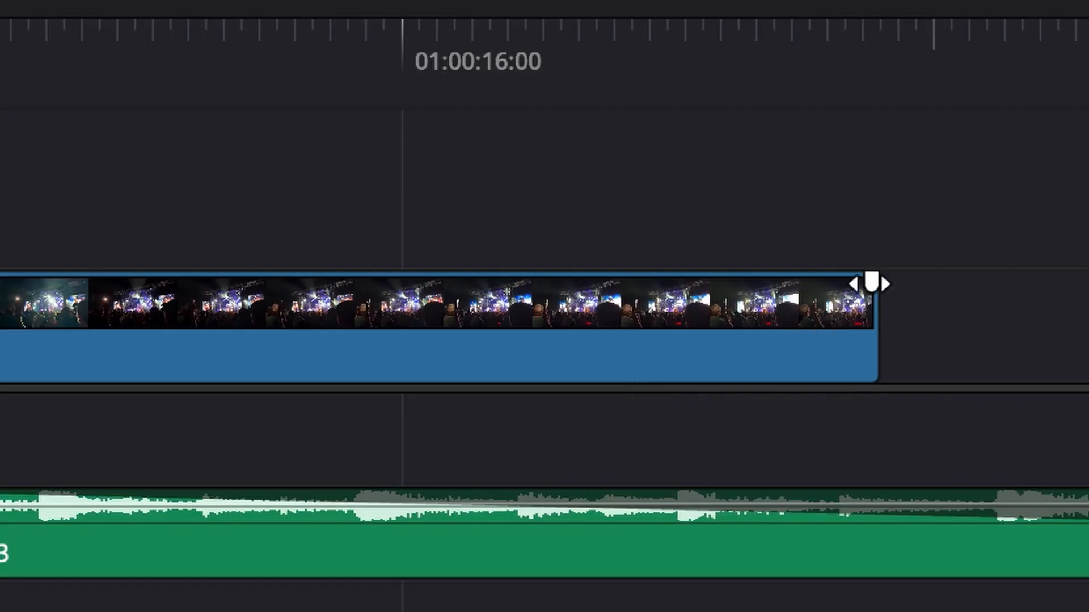
left_click_drag(658, 459, 639, 460)
left_click_drag(810, 283, 517, 289)
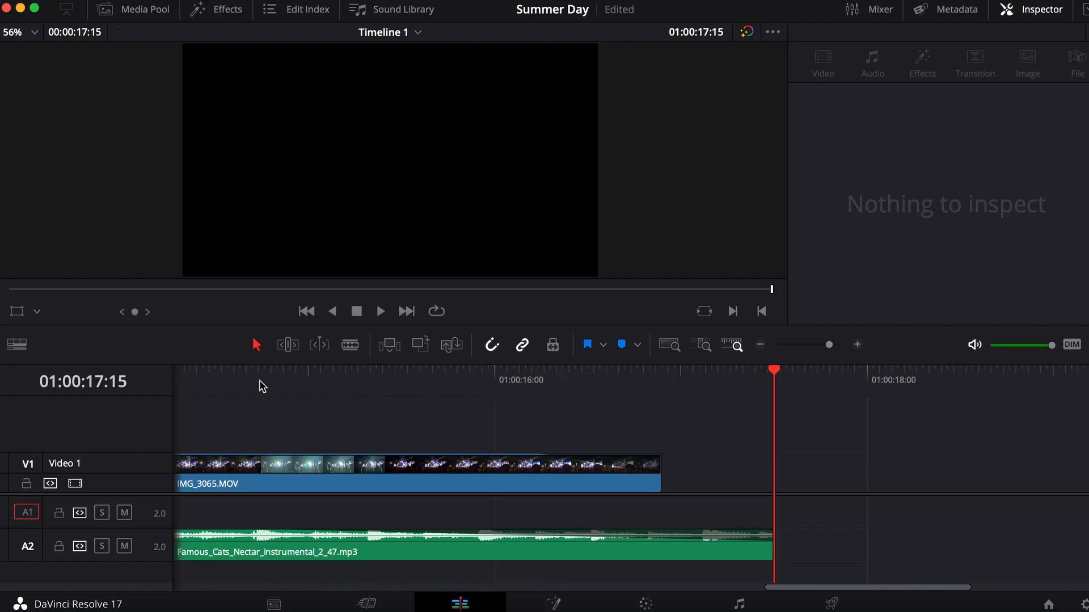
left_click(260, 379)
key("space")
- Trim the end of the music back to 01:00:17:08 and play the ending
left_click_drag(768, 543, 727, 543)
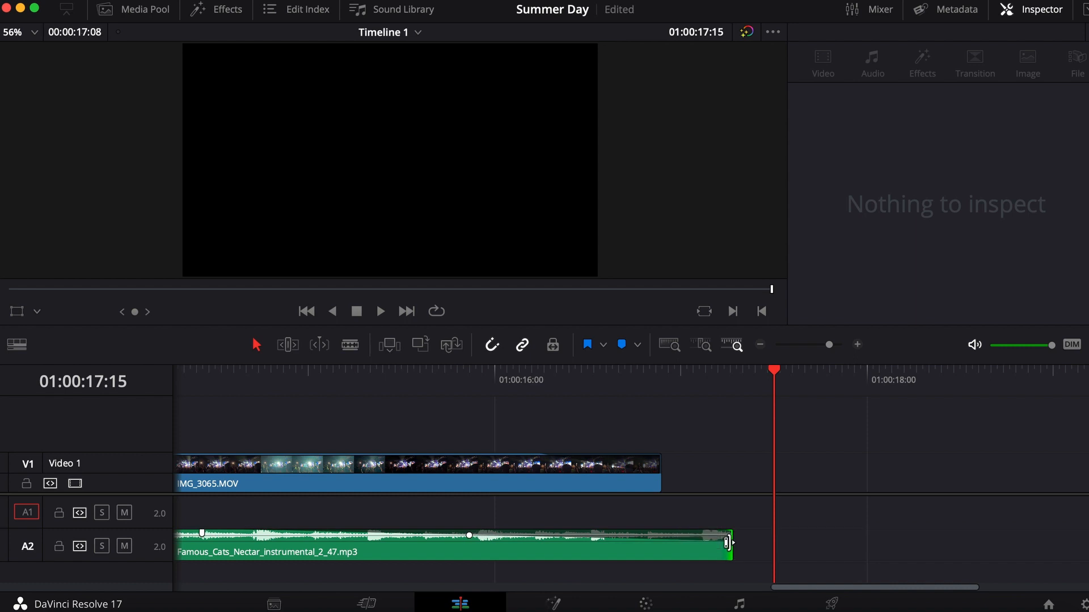
left_click(277, 383)
key("space")
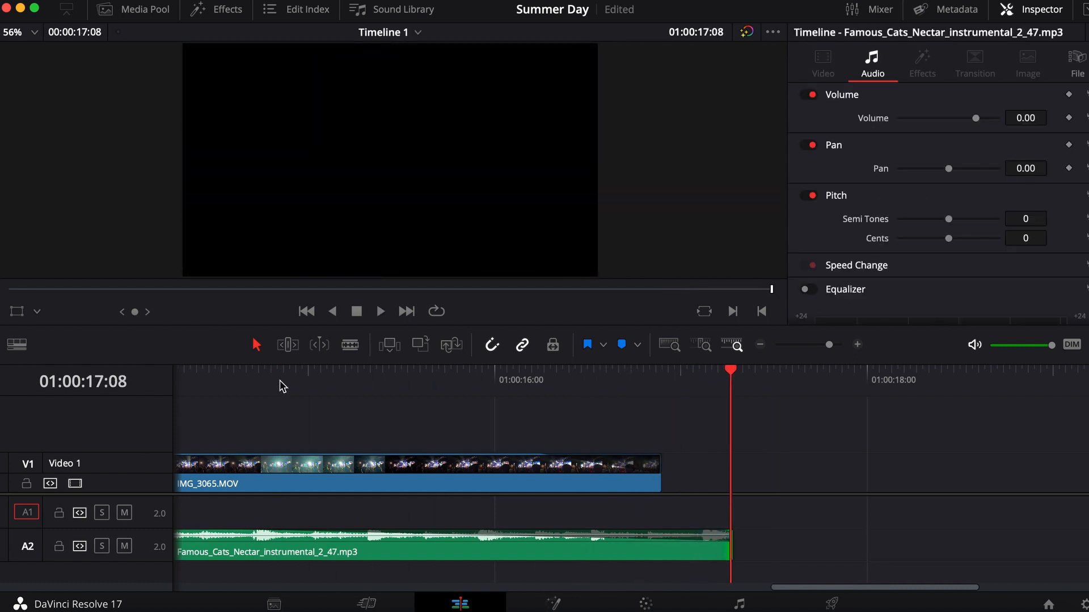
- Add fade-ins of about 0.6 seconds to IMG_3055 and about 0.5 seconds to the music, and play the opening
scroll(281, 387, "left", 15)
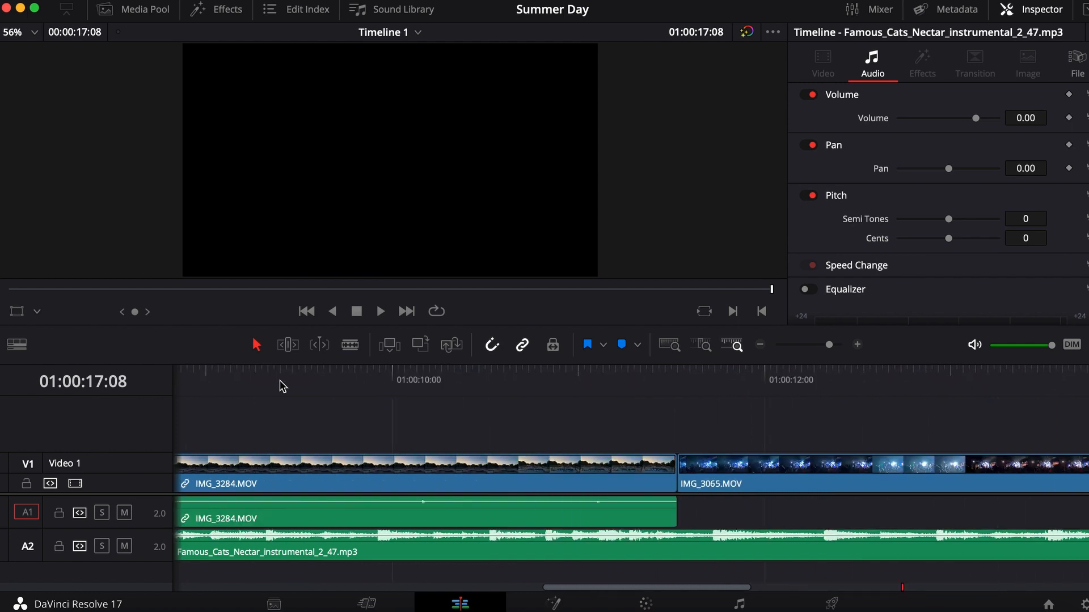
scroll(282, 387, "left", 8)
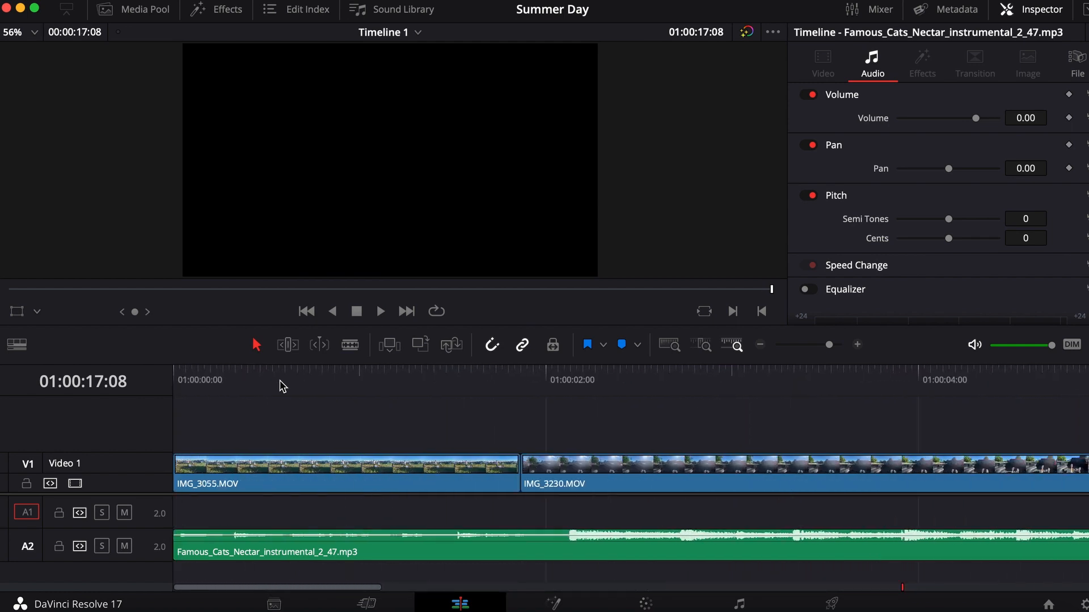
left_click_drag(175, 457, 283, 457)
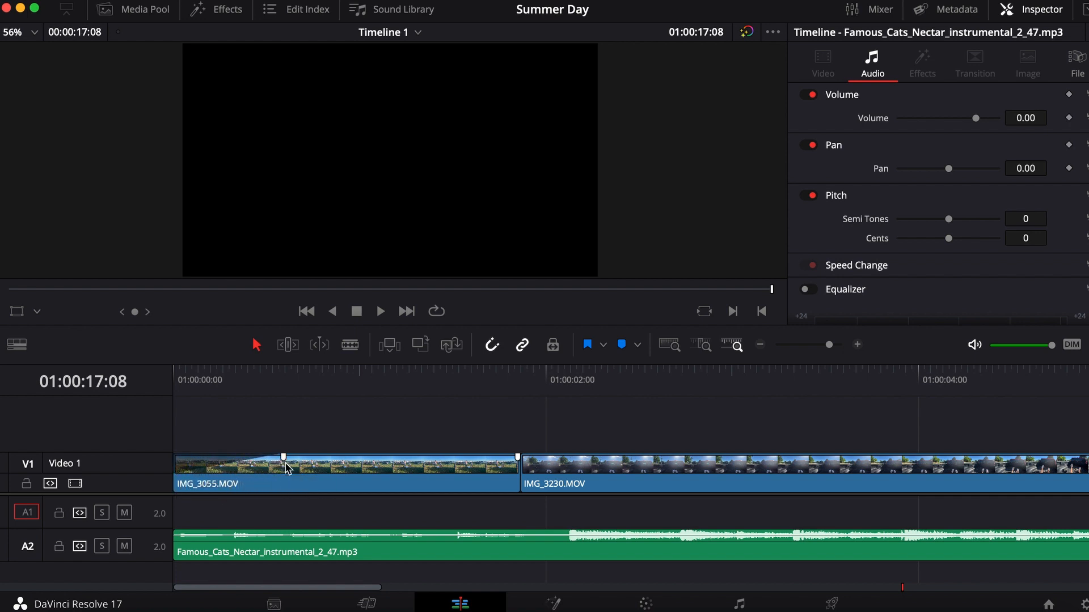
left_click_drag(175, 533, 261, 533)
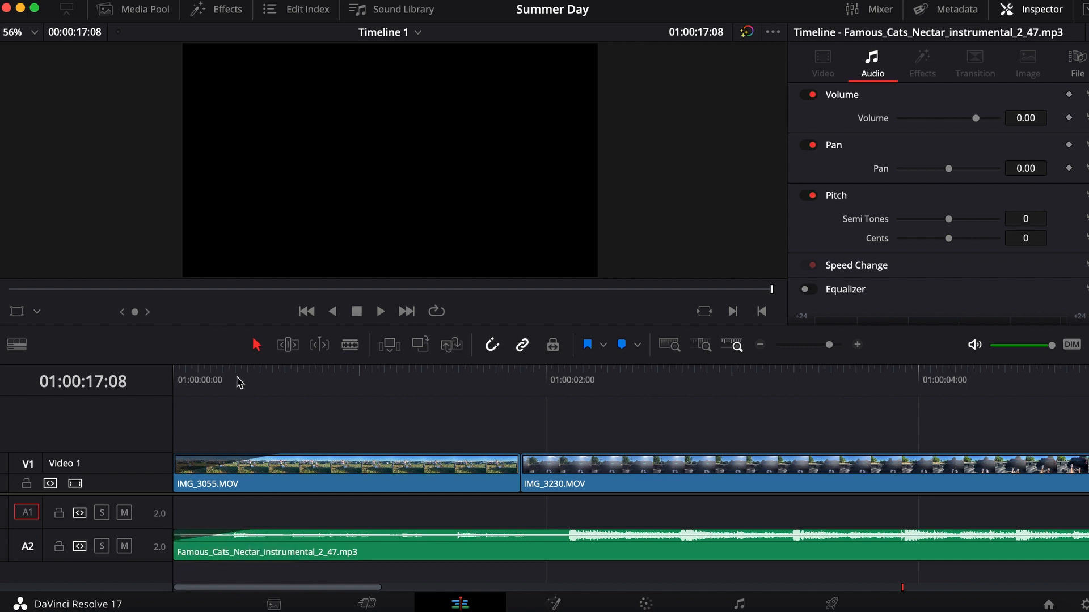
left_click(178, 378)
key("space")
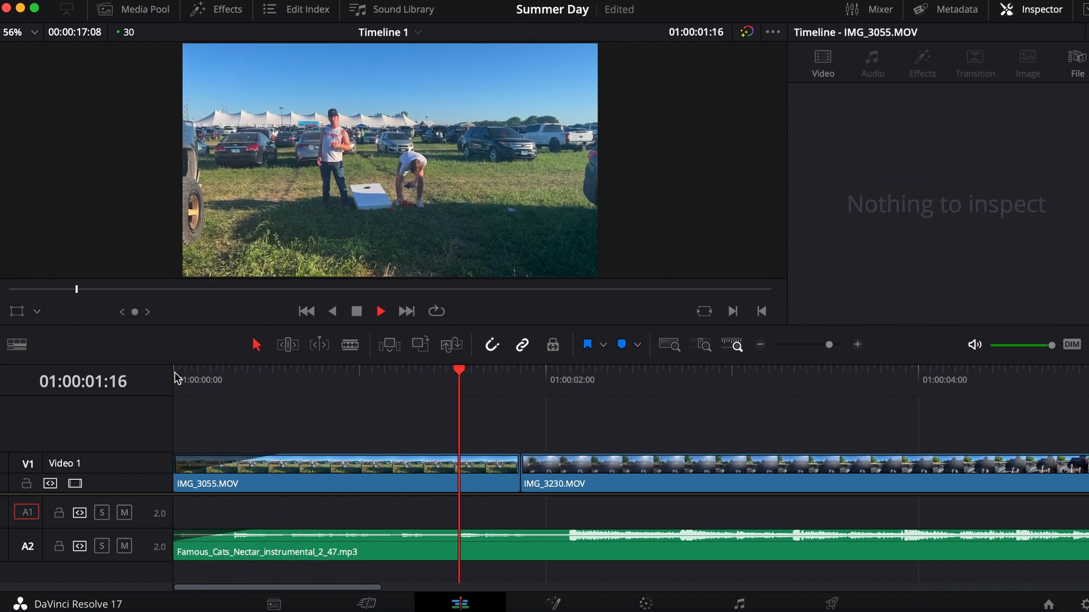
- Replay the opening, lengthen the fade-in of IMG_3055 to about 1.3 seconds and play it again
left_click(177, 379)
key("space")
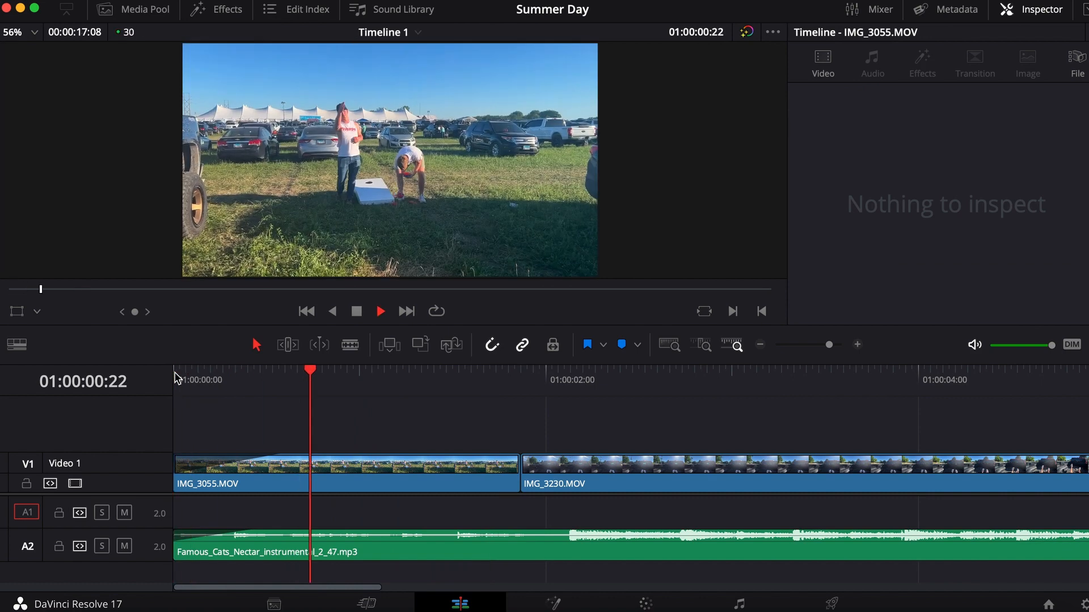
key("space")
left_click_drag(281, 457, 427, 457)
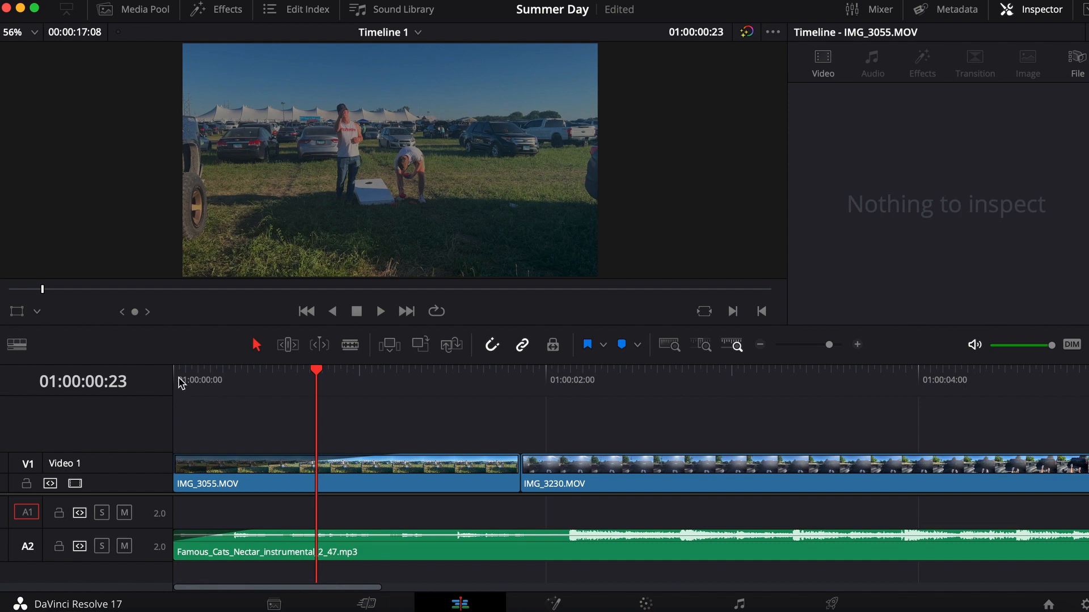
left_click(177, 379)
key("space")
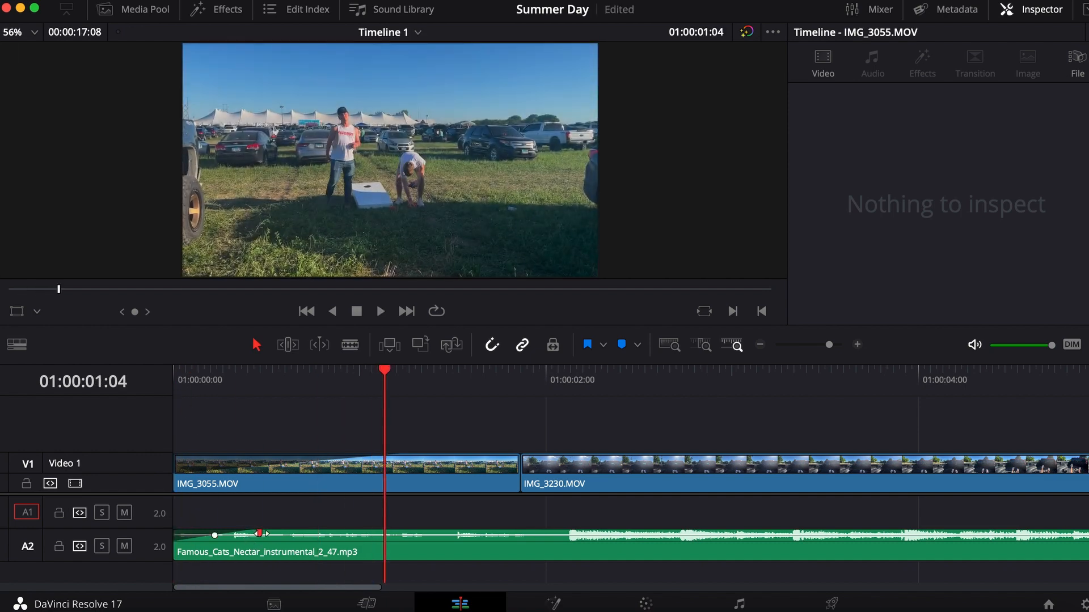
- Lengthen the music's fade-in to about 0.7 seconds and play from the beginning into IMG_3230
left_click_drag(259, 533, 307, 534)
left_click(180, 379)
key("space")
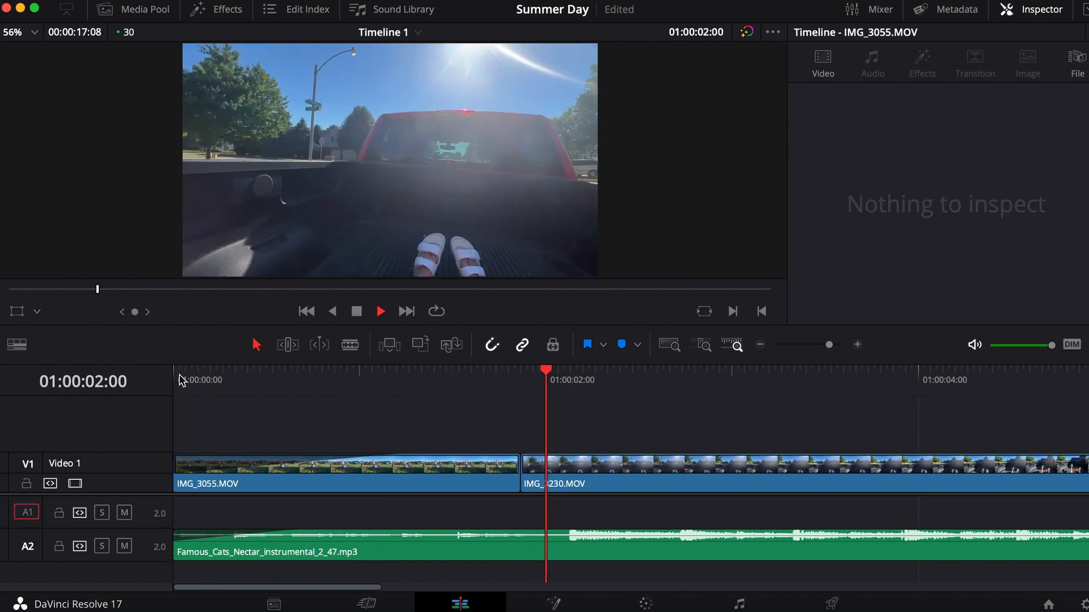
key("space")
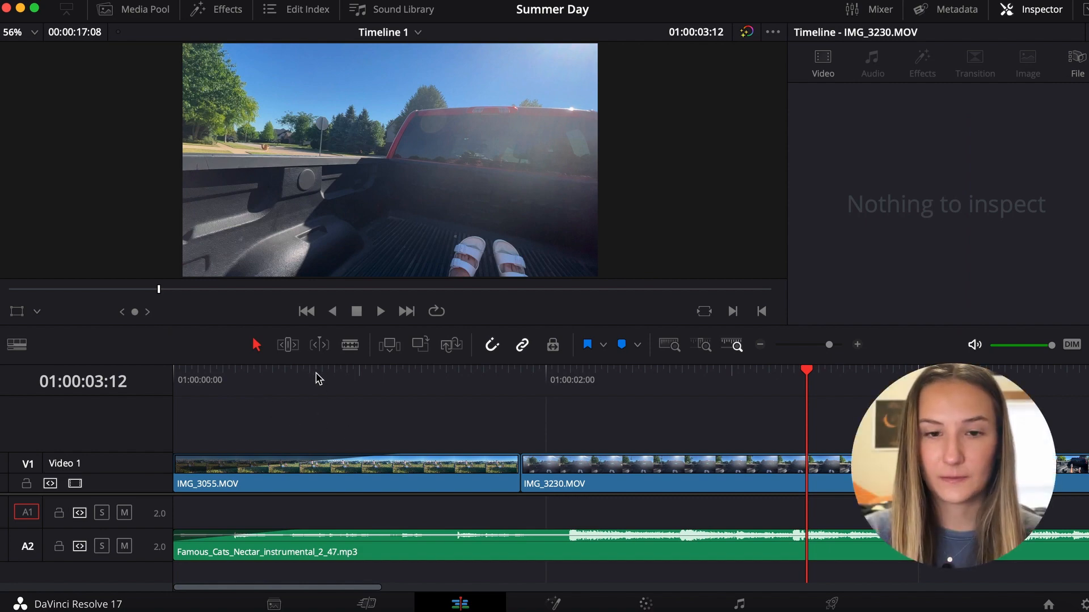
- Move the playhead to 01:00:00:05 and add the Jitter Fusion title on a new video track above the start of IMG_3055
left_click_drag(221, 378, 205, 380)
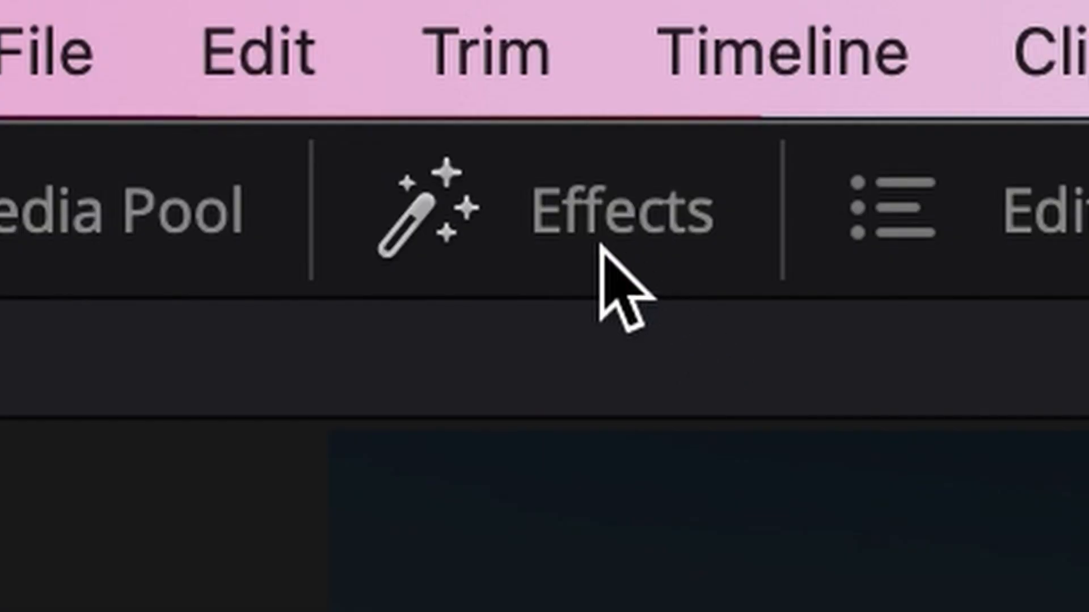
left_click(569, 218)
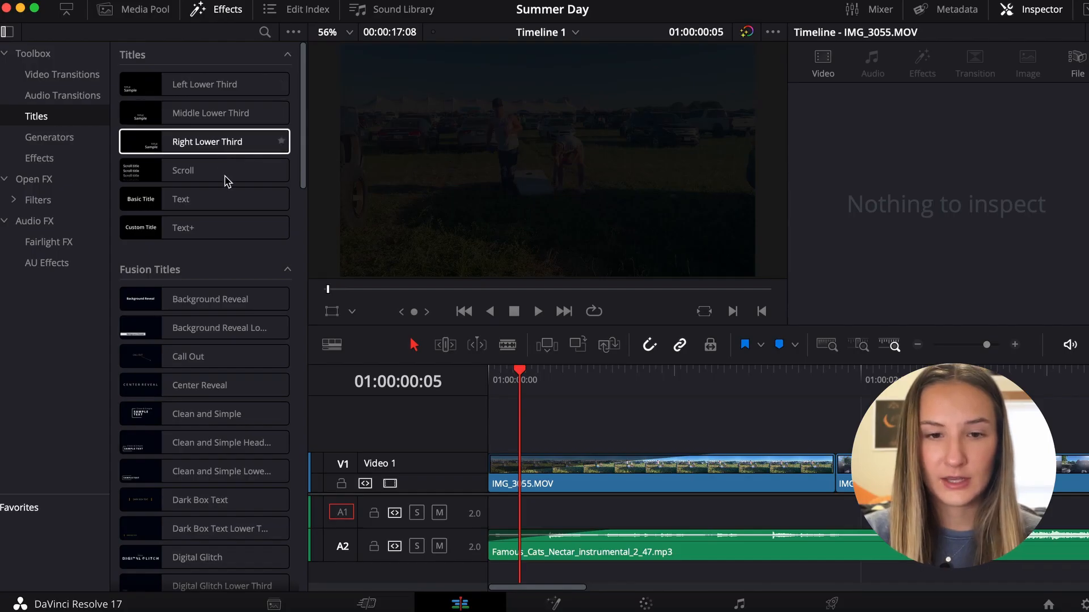
scroll(234, 343, "down", 3)
scroll(232, 340, "down", 5)
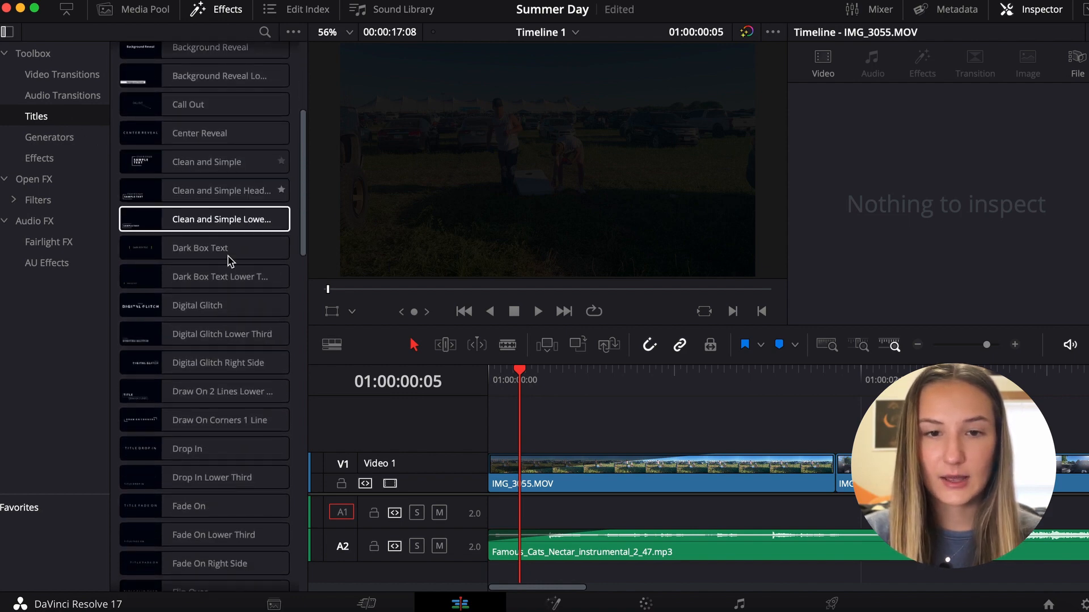
scroll(227, 258, "down", 10)
scroll(227, 255, "down", 5)
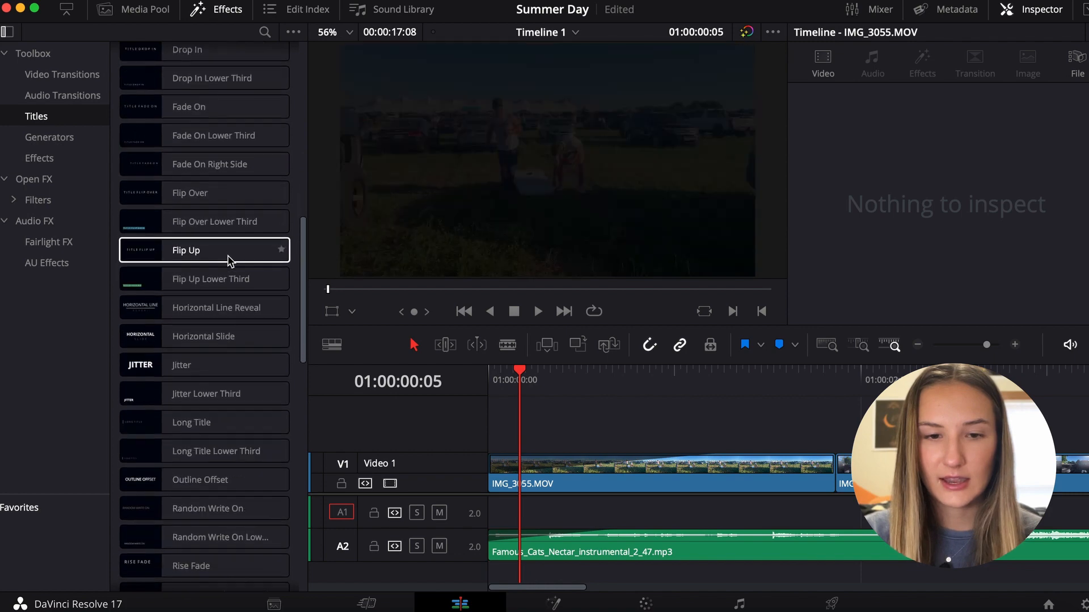
left_click_drag(188, 309, 517, 431)
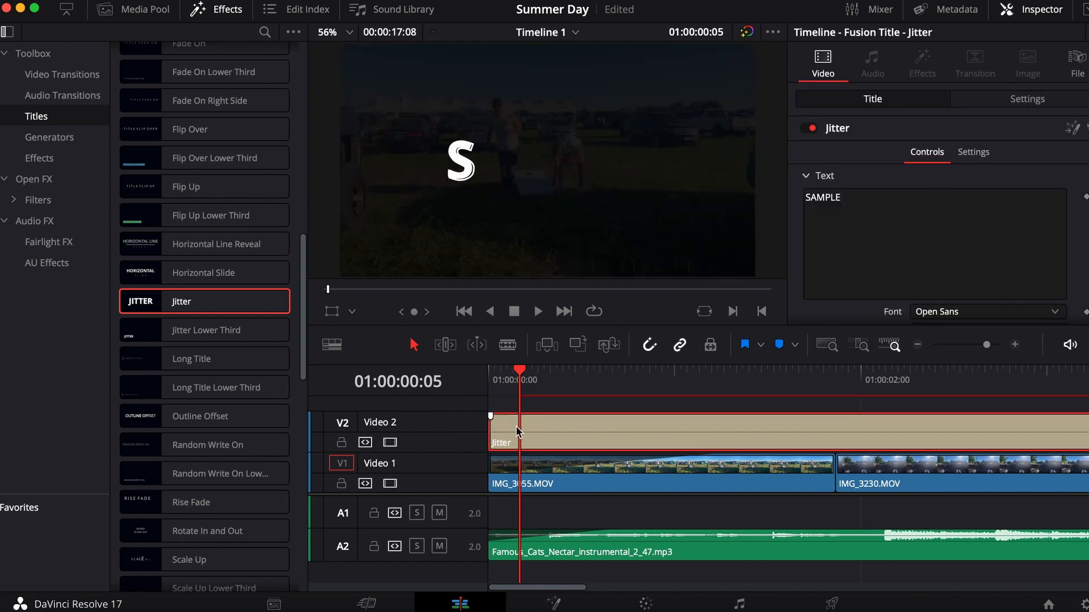
- Shorten the Jitter title so it ends together with IMG_3055, and close the effects library
scroll(517, 431, "right", 5)
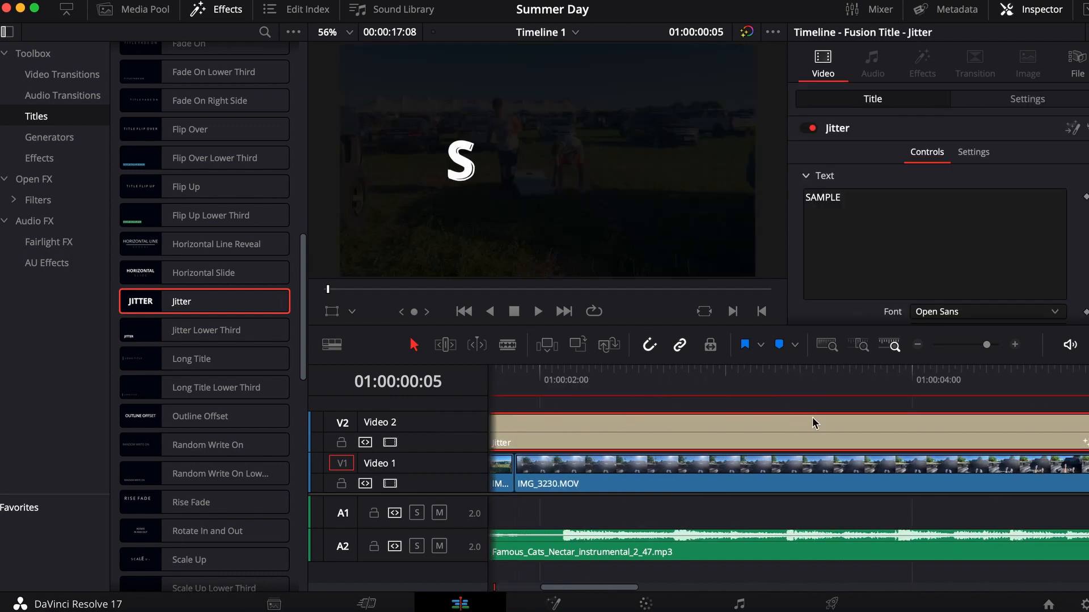
left_click(917, 346)
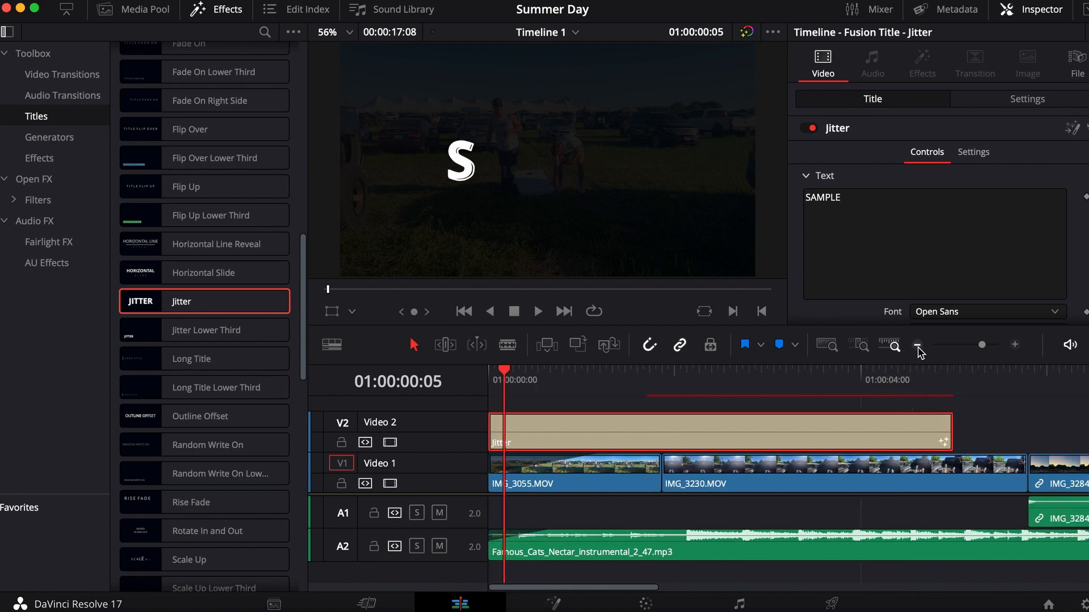
left_click_drag(714, 428, 573, 433)
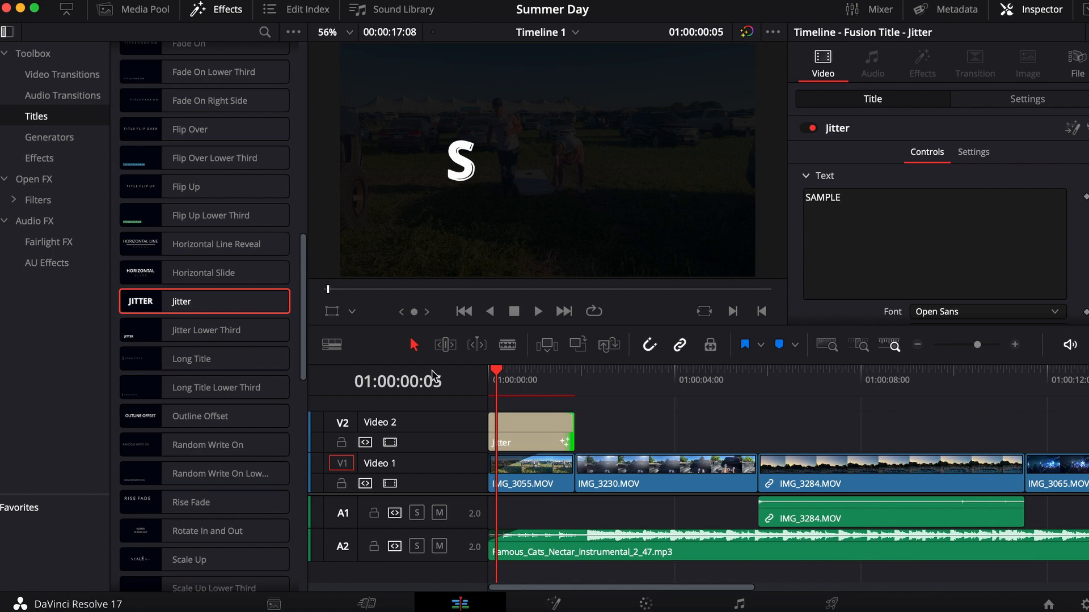
left_click(220, 13)
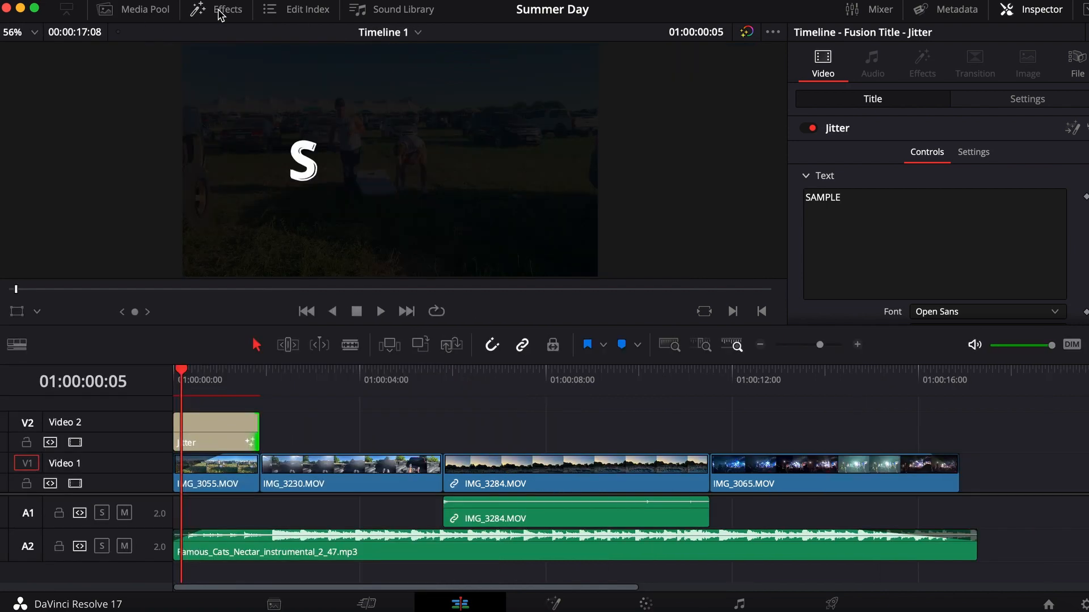
- Change the Jitter title's text to SUMMER DAY and play the opening with the title
left_click(218, 419)
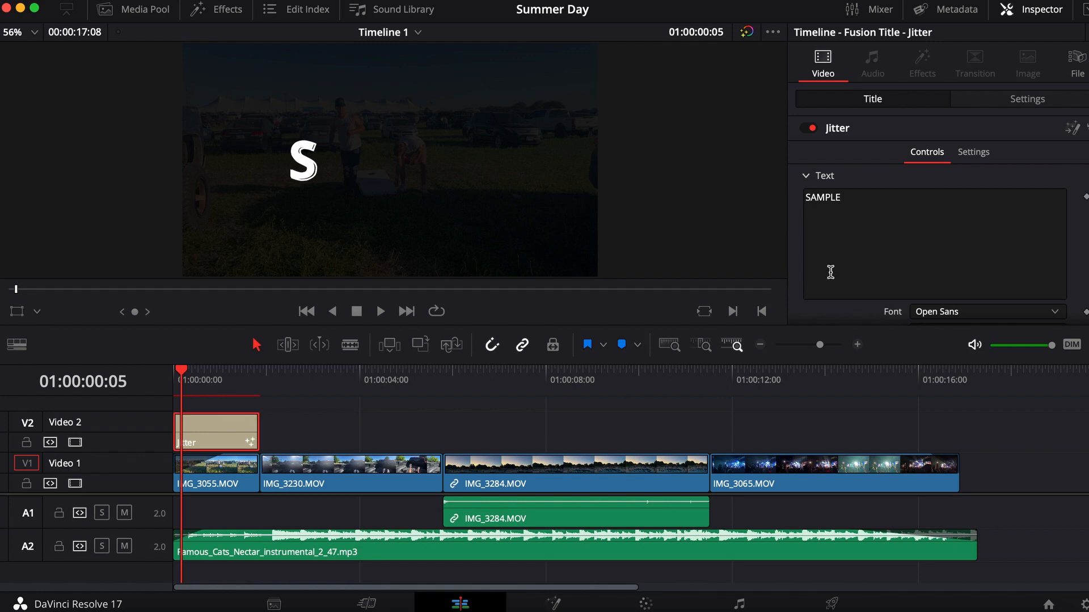
left_click(863, 203)
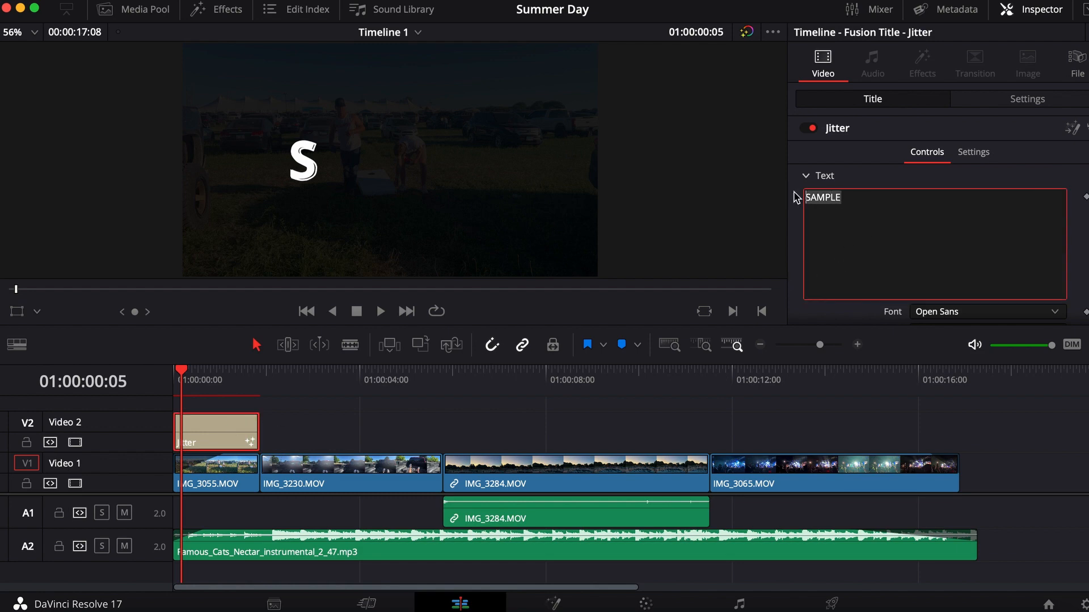
type("S")
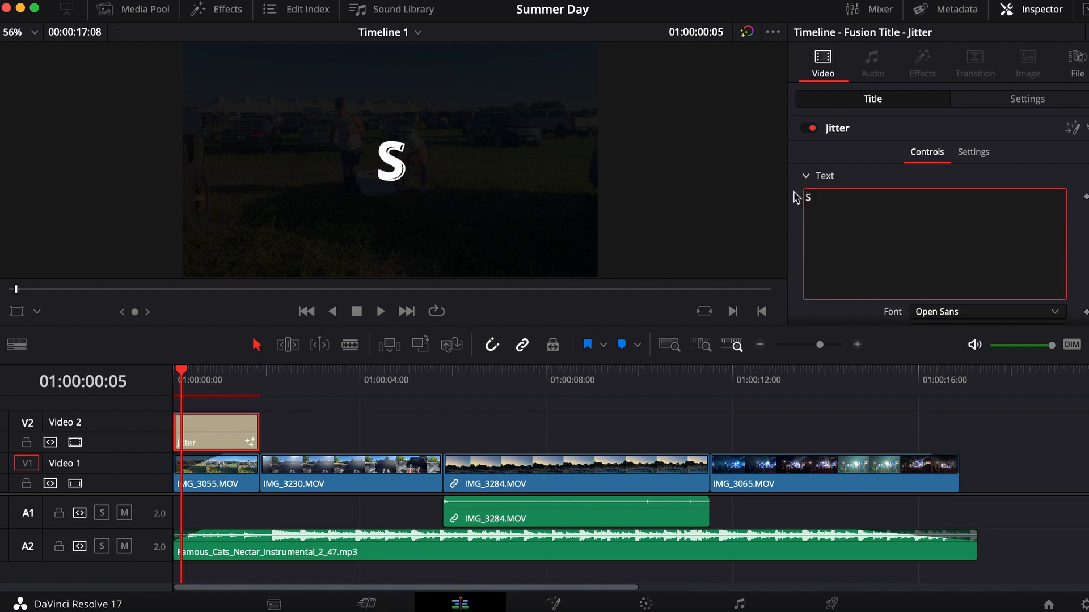
type("UMMER DAY")
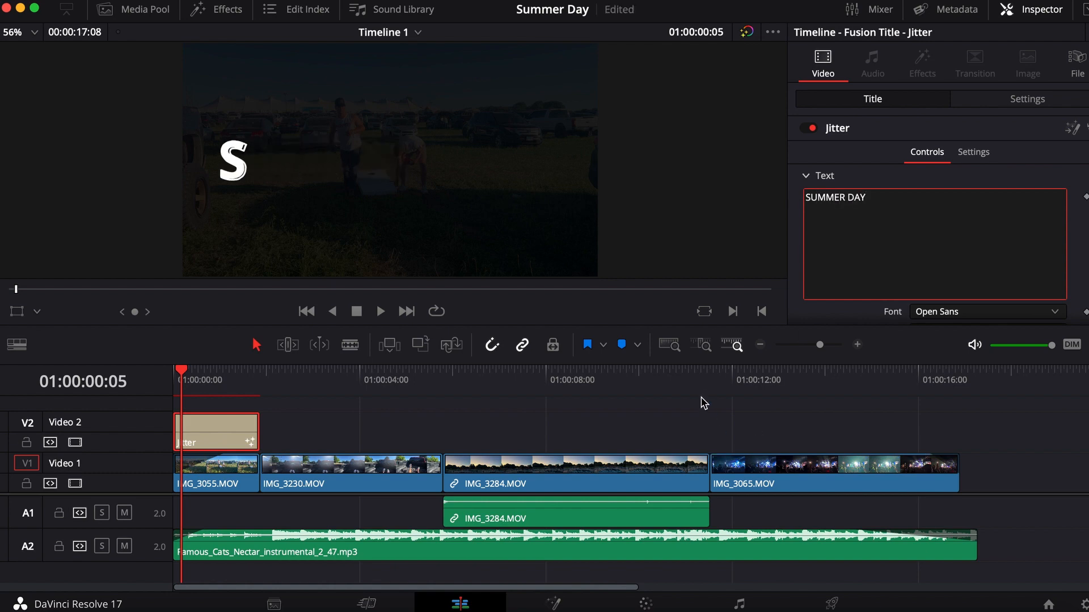
left_click(176, 381)
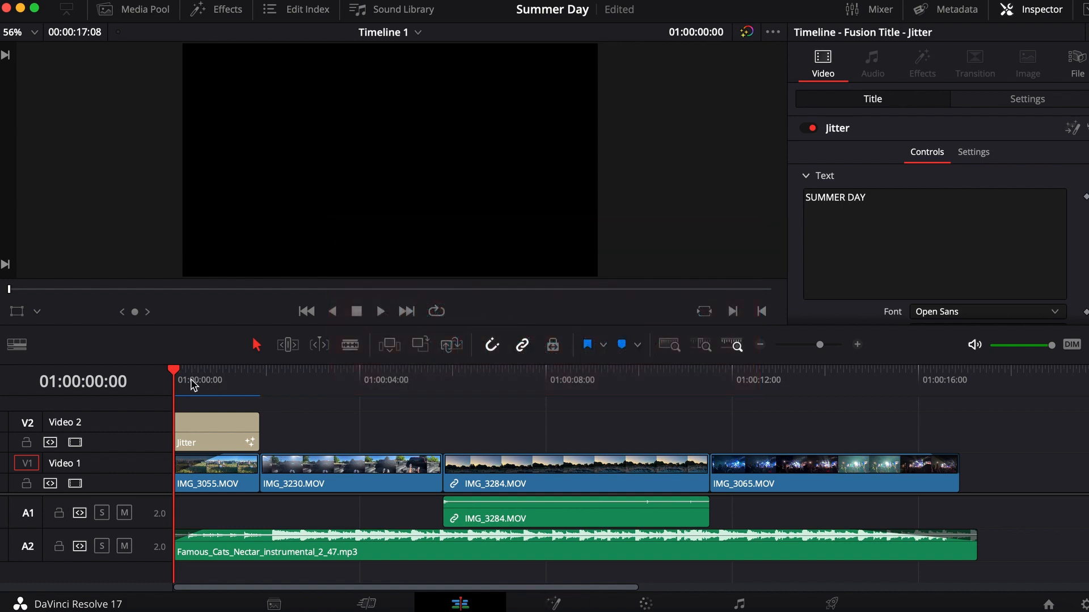
key("space")
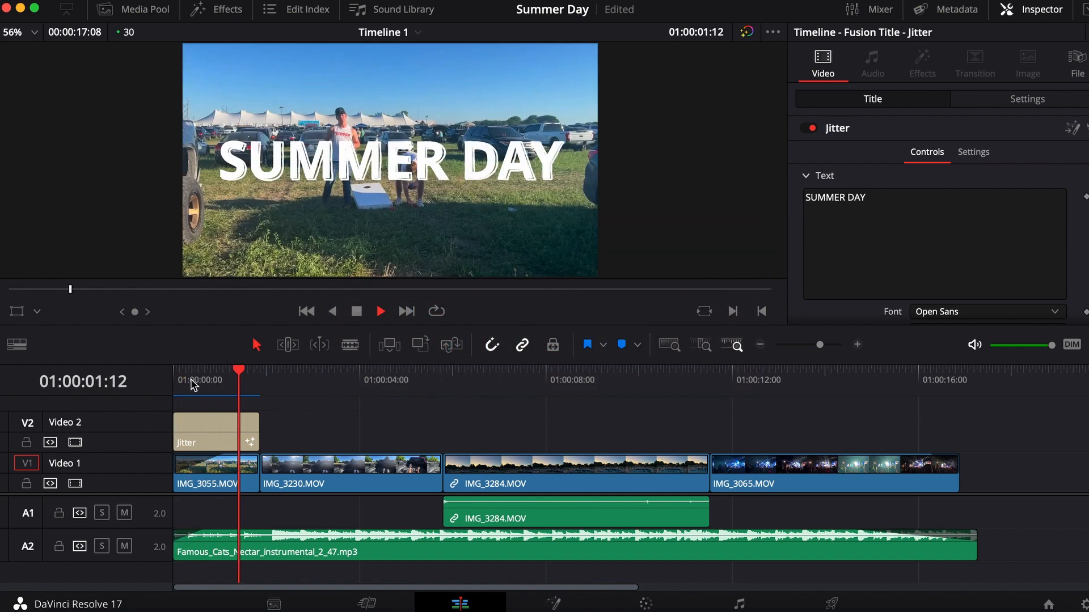
key("space")
left_click(857, 345)
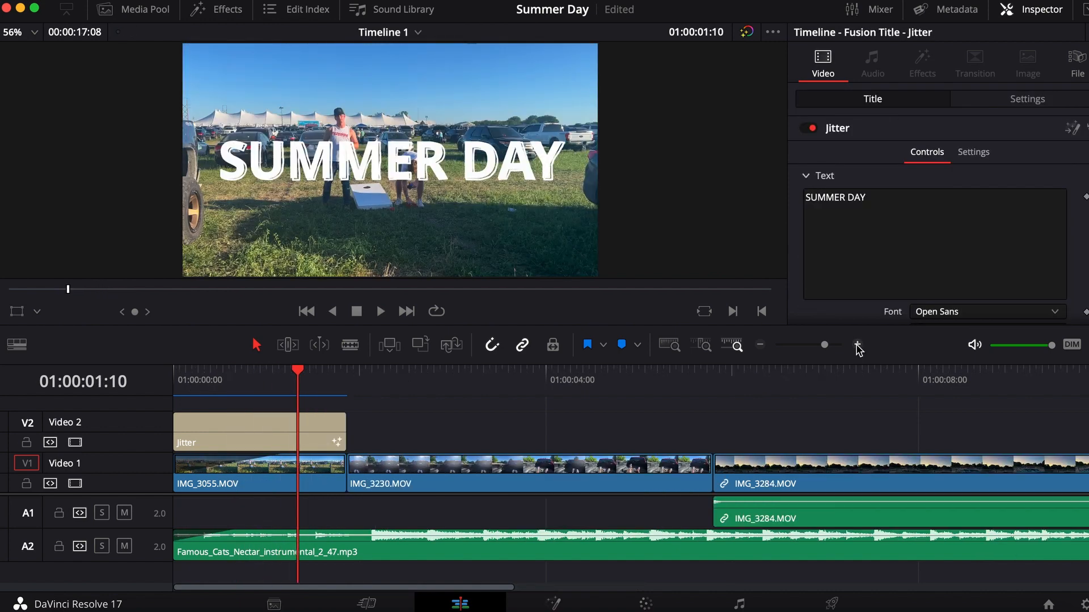
- Add a fade-in of about 0.3 seconds to the Jitter title and play the opening from the start
left_click(857, 345)
left_click_drag(175, 415, 217, 415)
left_click(180, 379)
key("space")
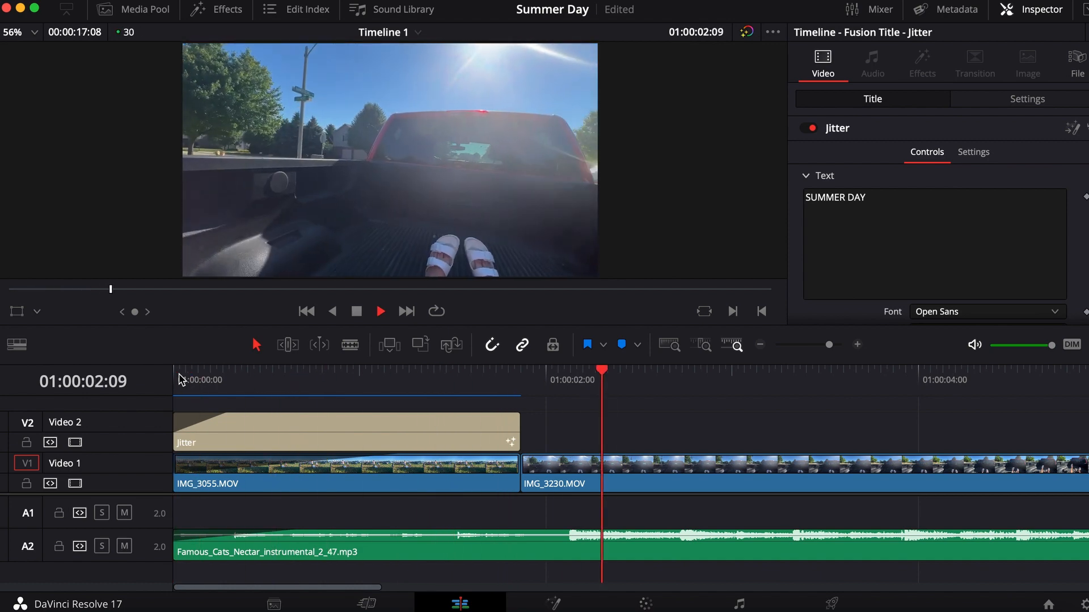
key("space")
- Try a fade-out of about 0.3 seconds on the Jitter title and play through the cut into IMG_3230
mouse_move(518, 416)
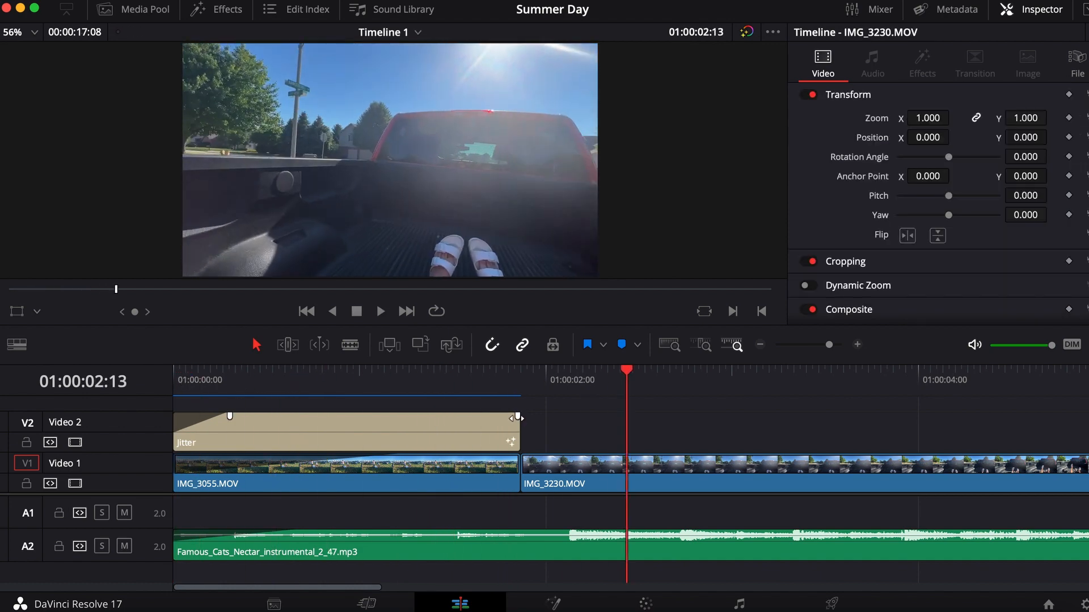
left_click_drag(517, 415, 462, 416)
left_click(352, 378)
key("space")
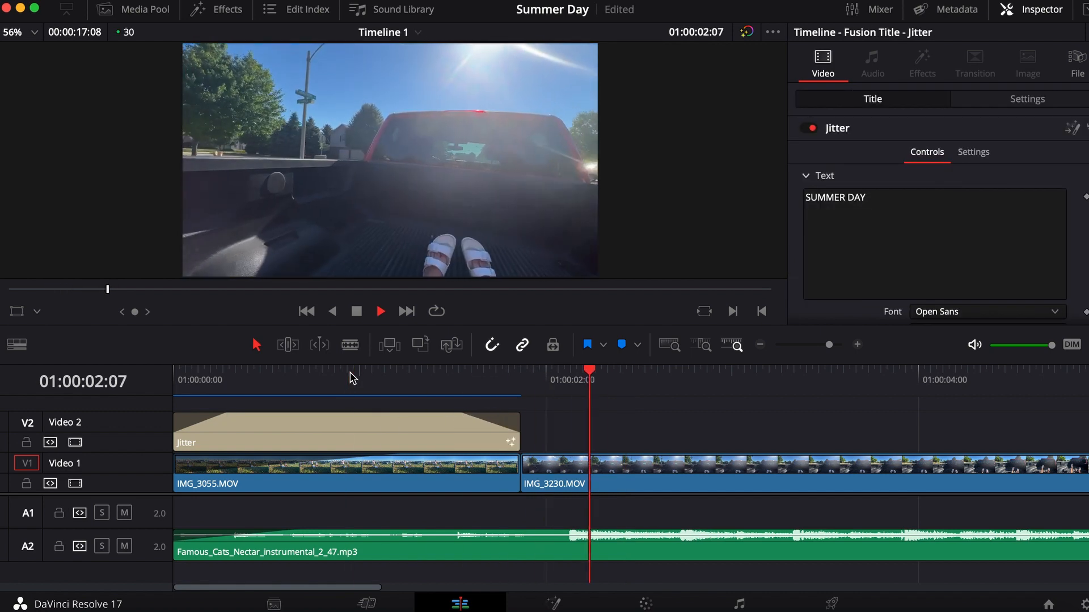
key("space")
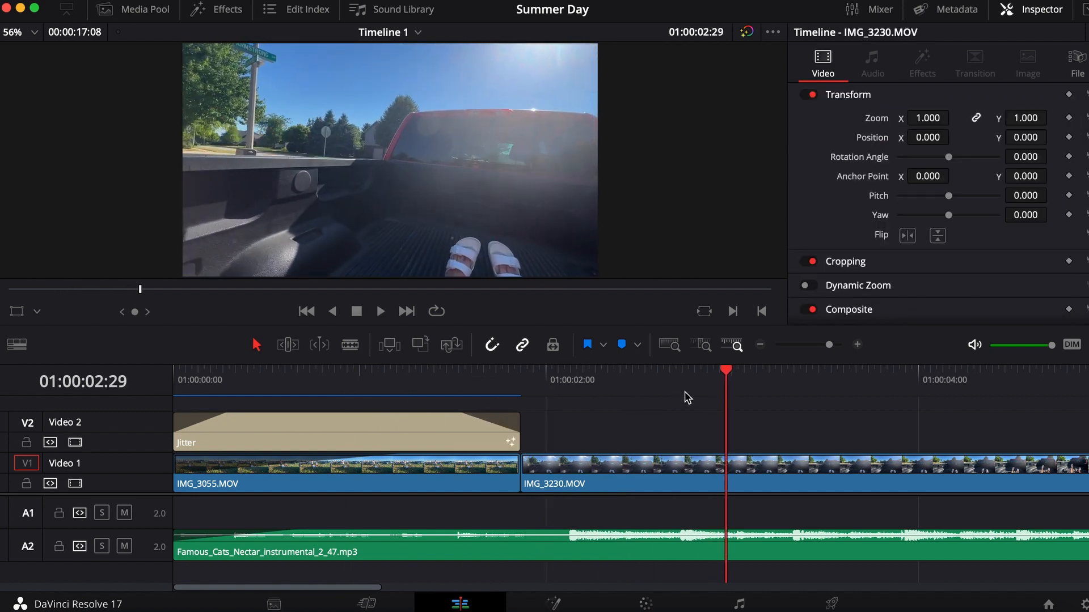
- Remove the Jitter title's fade-out, replay the cut from 01:00:01:17 into IMG_3230, and save the project
mouse_move(466, 420)
left_click_drag(458, 418, 520, 419)
left_click(465, 378)
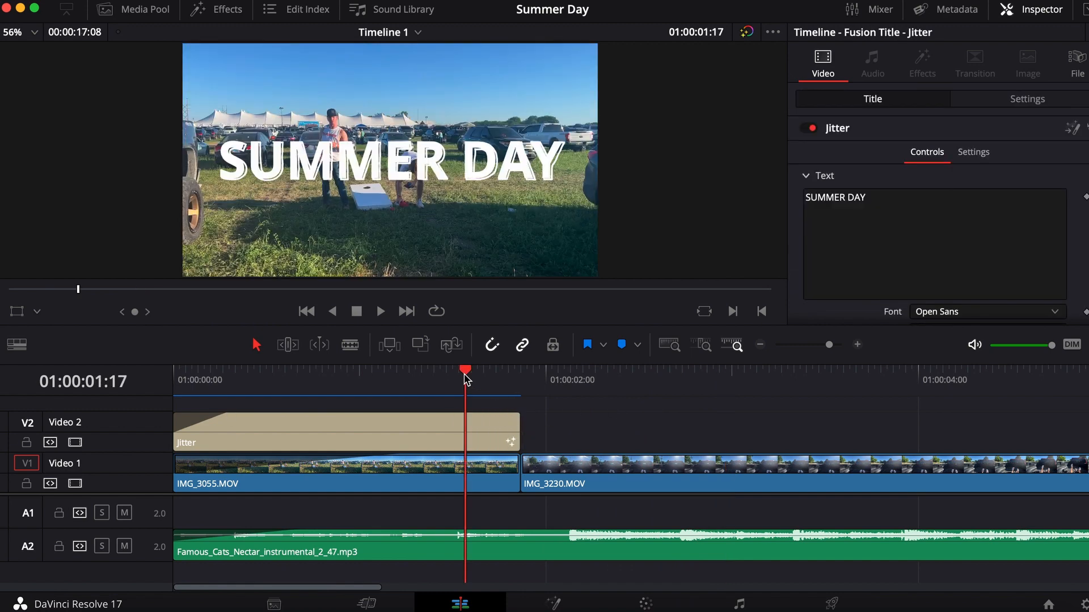
key("space")
key("space")
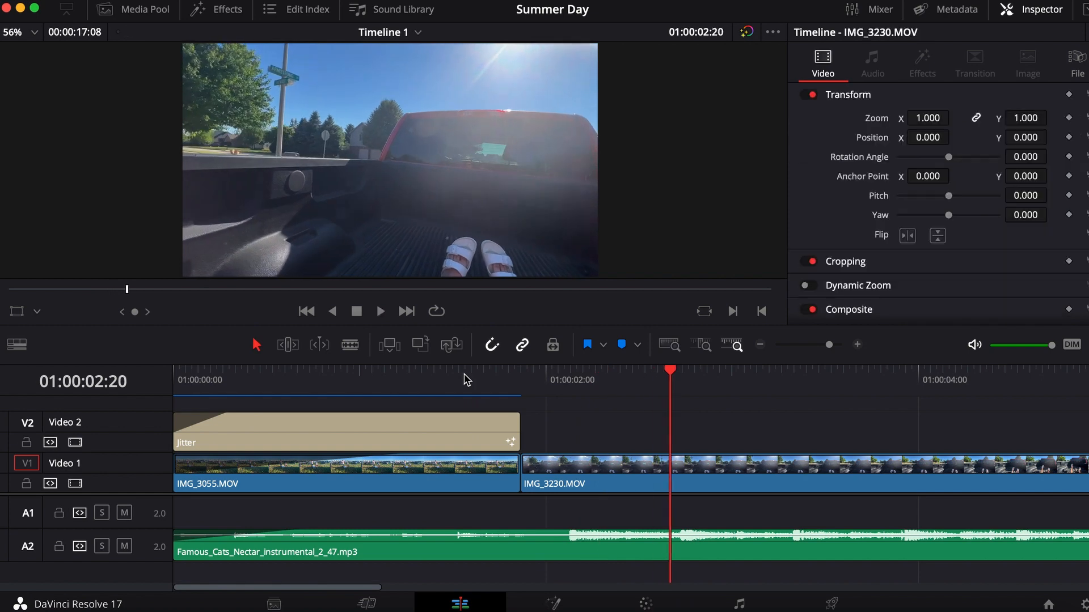
key("super+s")
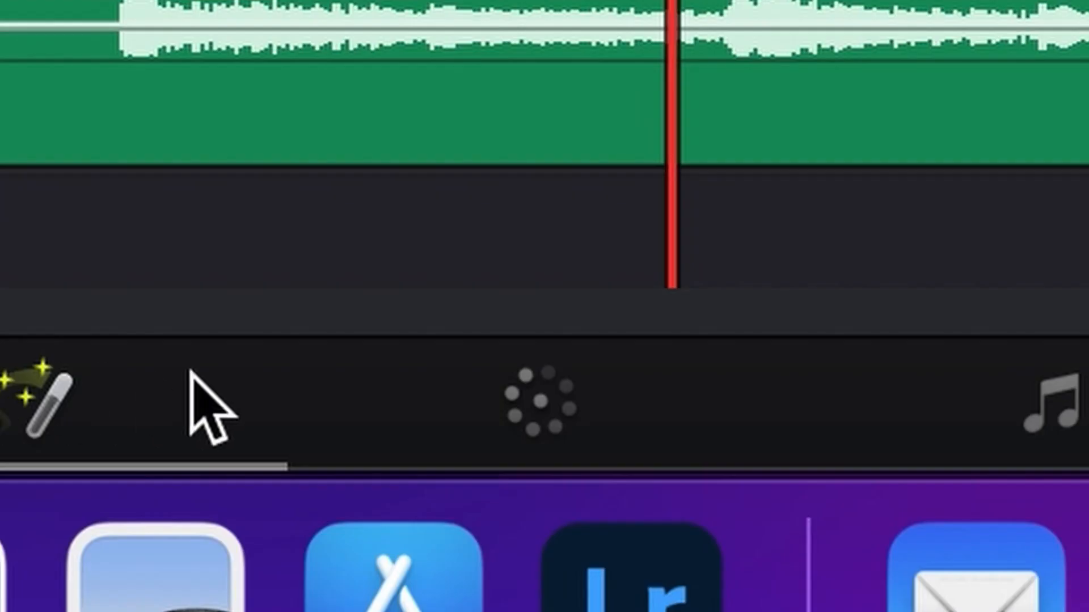
- On the Color page, preview Blackmagic Design and Film Looks LUTs on clip 03 without applying any, and close the LUT browser
left_click(479, 417)
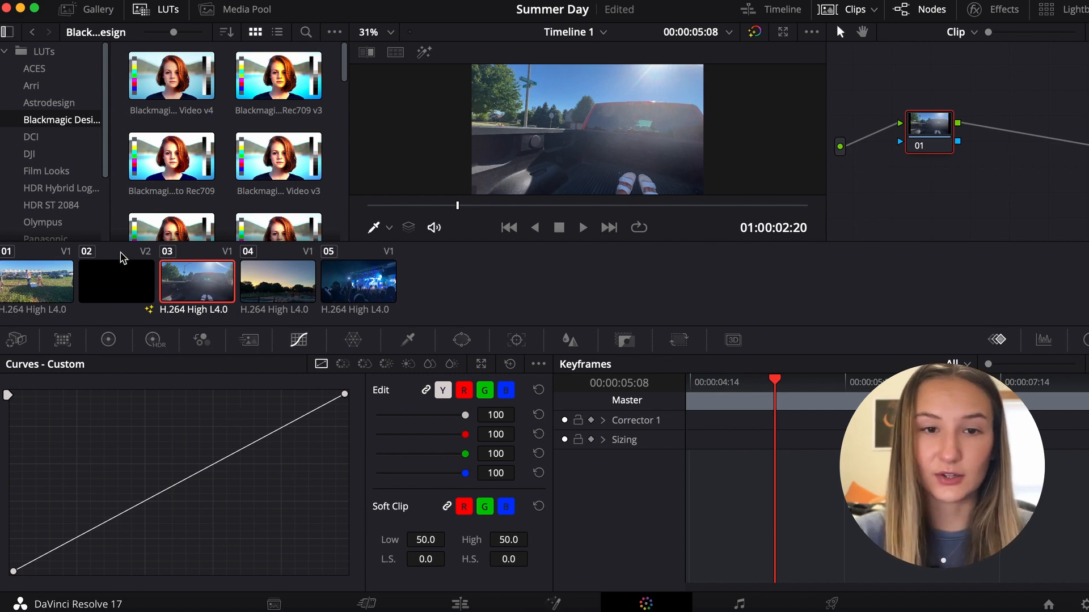
mouse_move(174, 170)
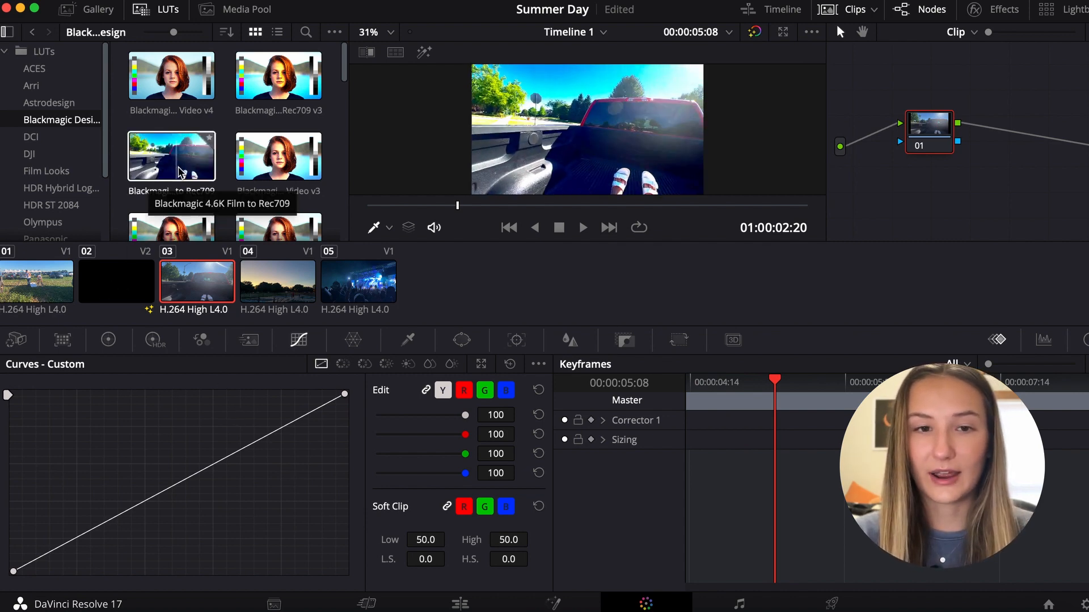
scroll(281, 165, "down", 1)
scroll(281, 165, "down", 3)
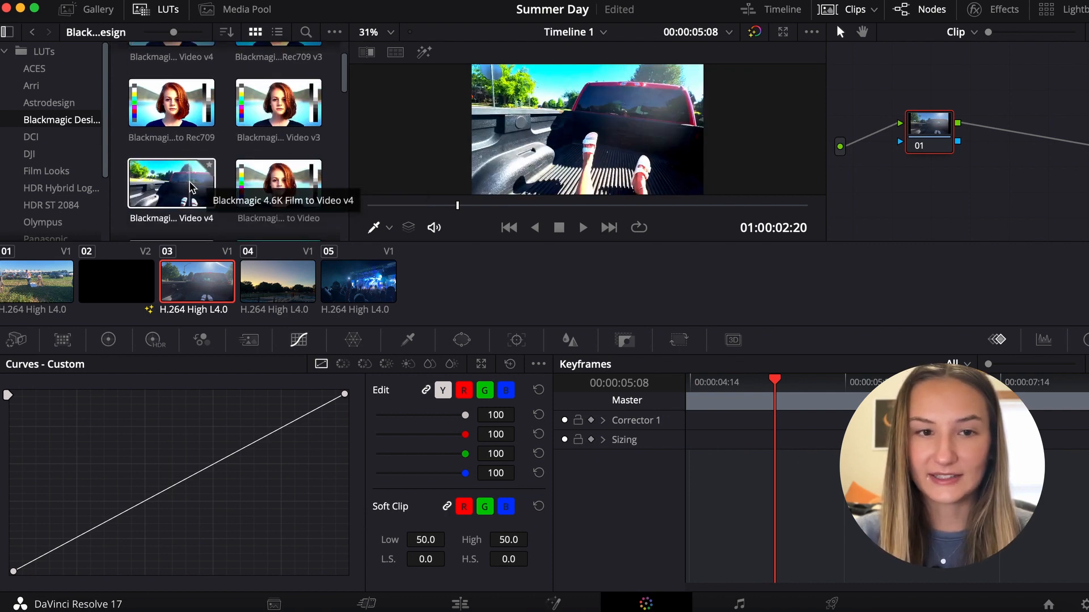
left_click(51, 171)
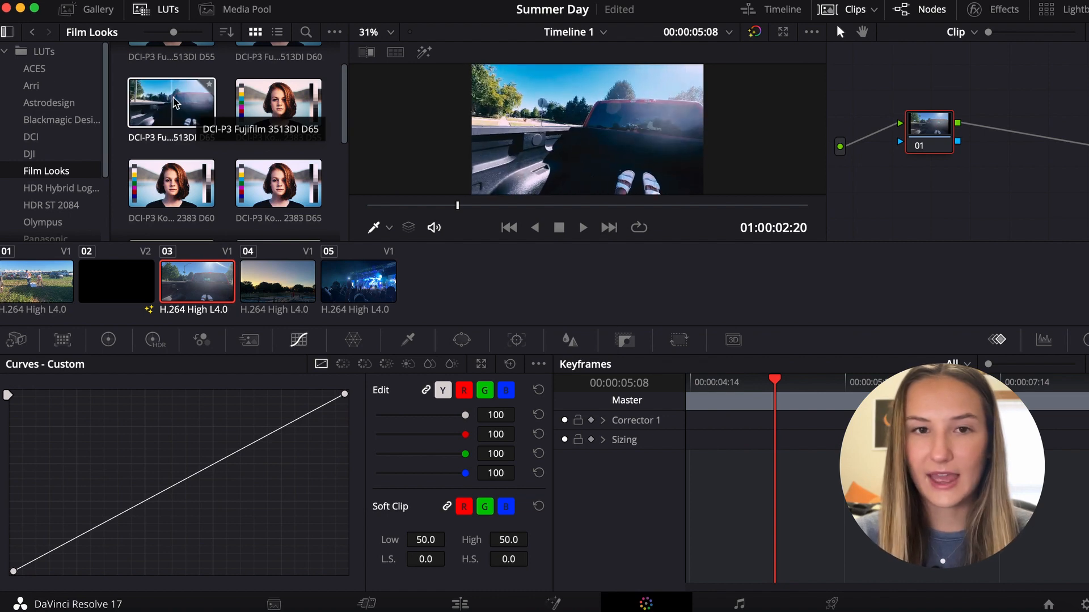
left_click(166, 9)
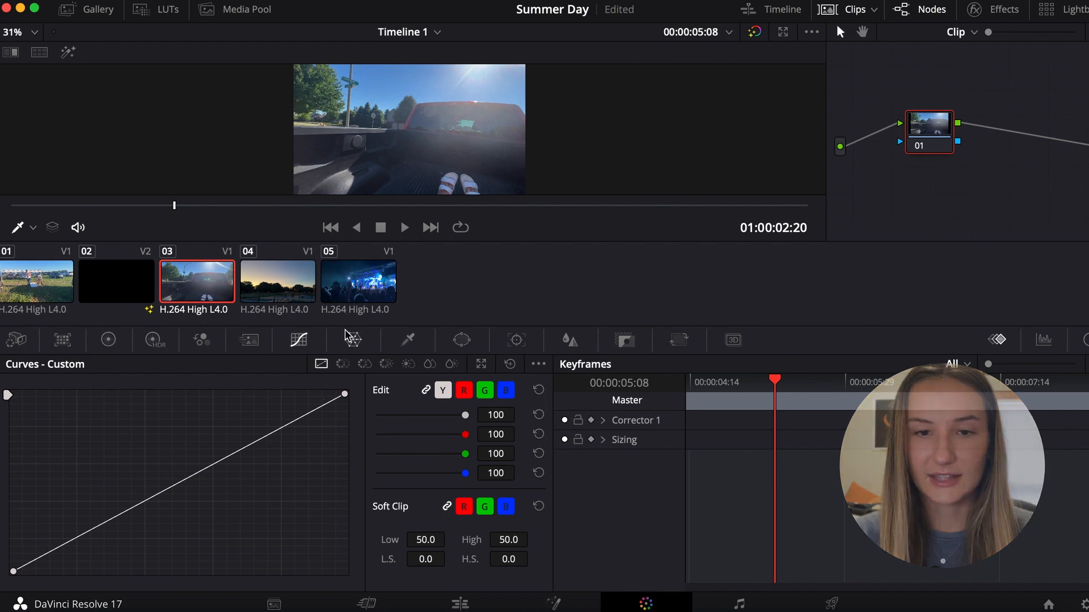
- Brighten the sunset clip 04 and the concert clip 05 by moving each custom curve's white point slightly inward
left_click(290, 295)
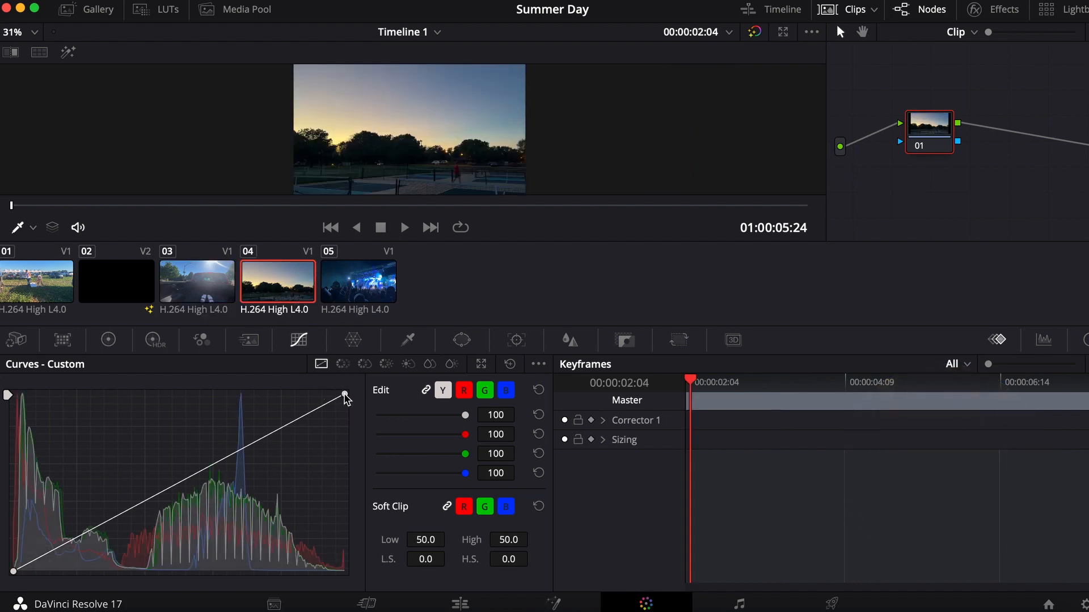
left_click_drag(346, 394, 320, 379)
left_click(353, 285)
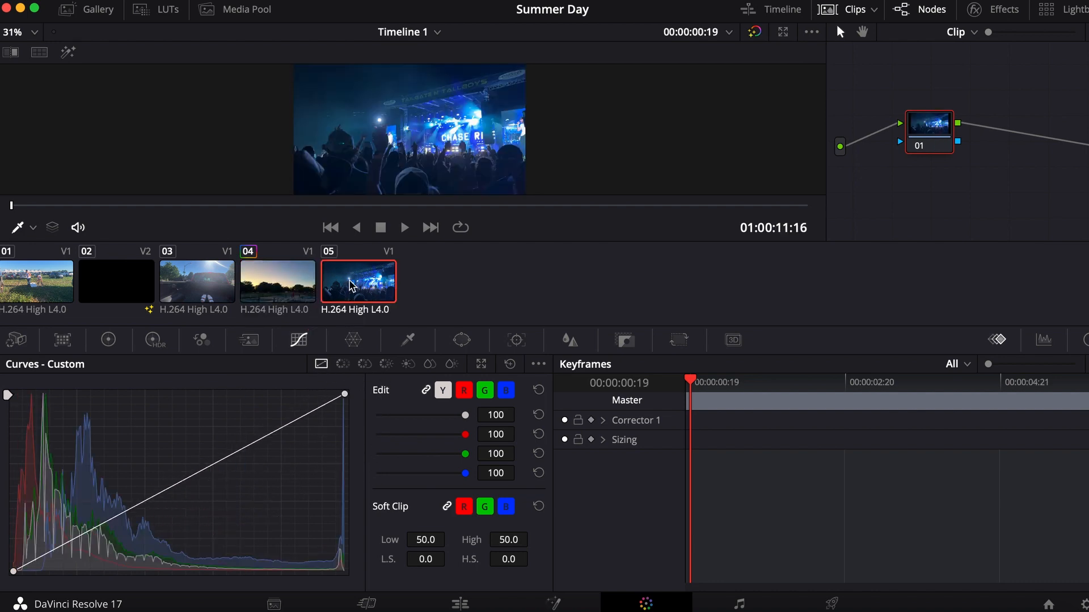
left_click_drag(345, 395, 327, 394)
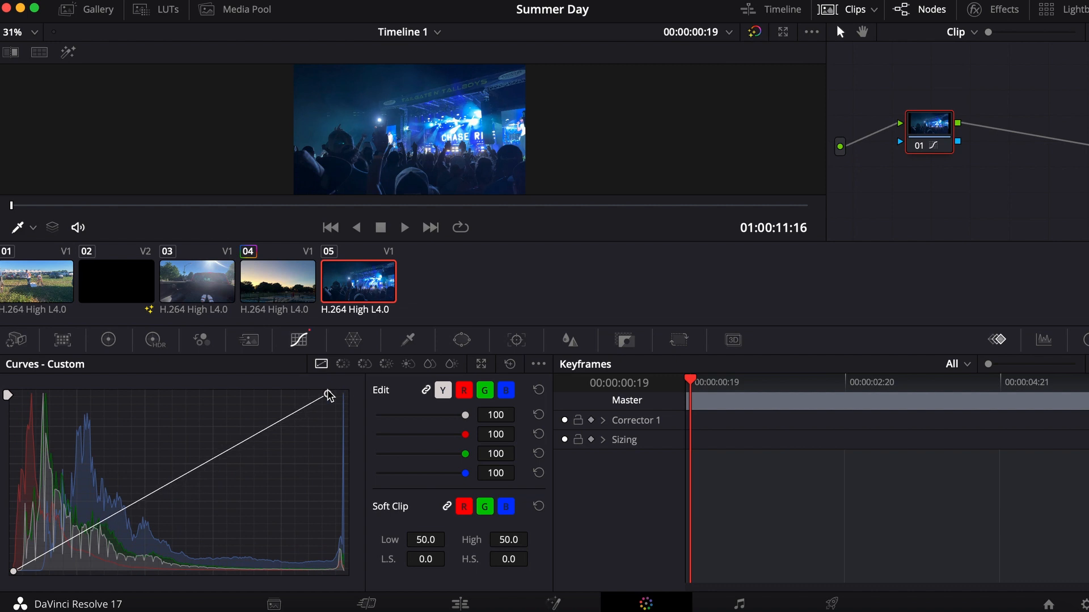
- Brighten the truck-bed clip 03 and the opening field clip 01 by moving each custom curve's white point slightly inward
left_click(212, 299)
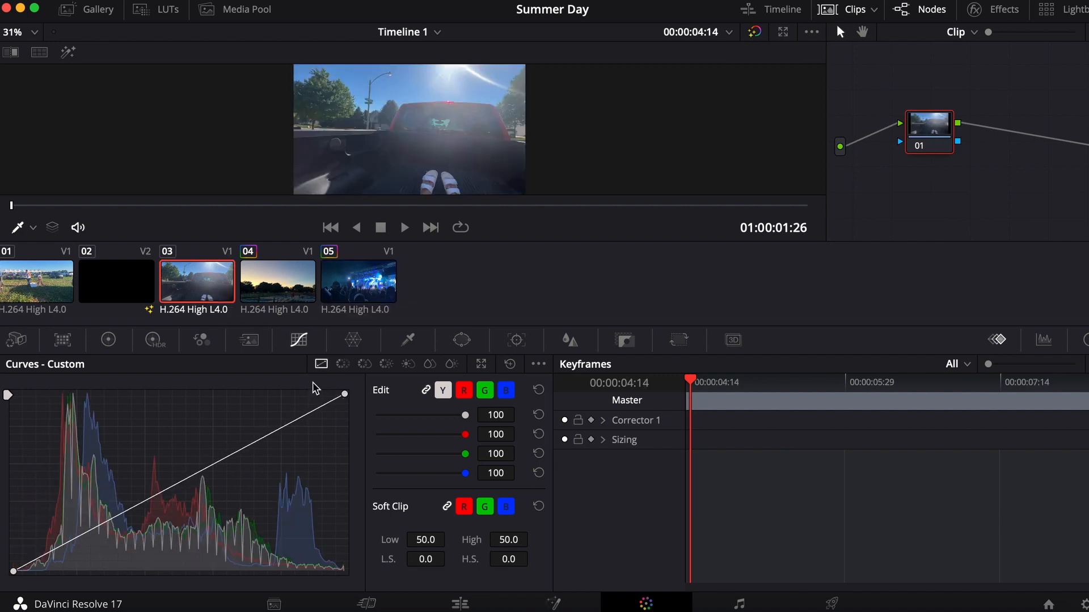
left_click_drag(345, 395, 322, 394)
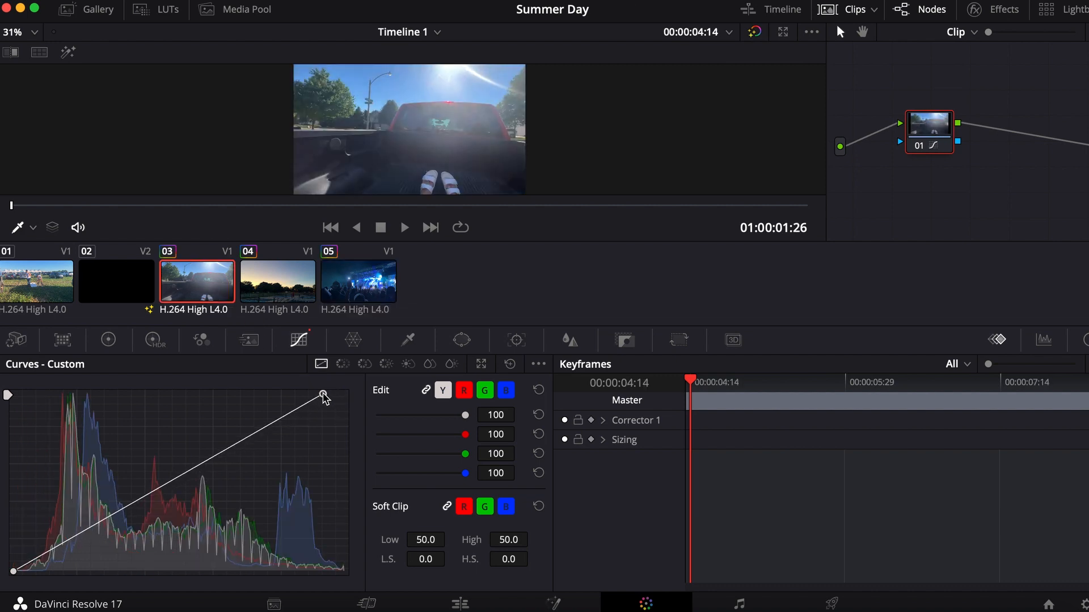
left_click(36, 286)
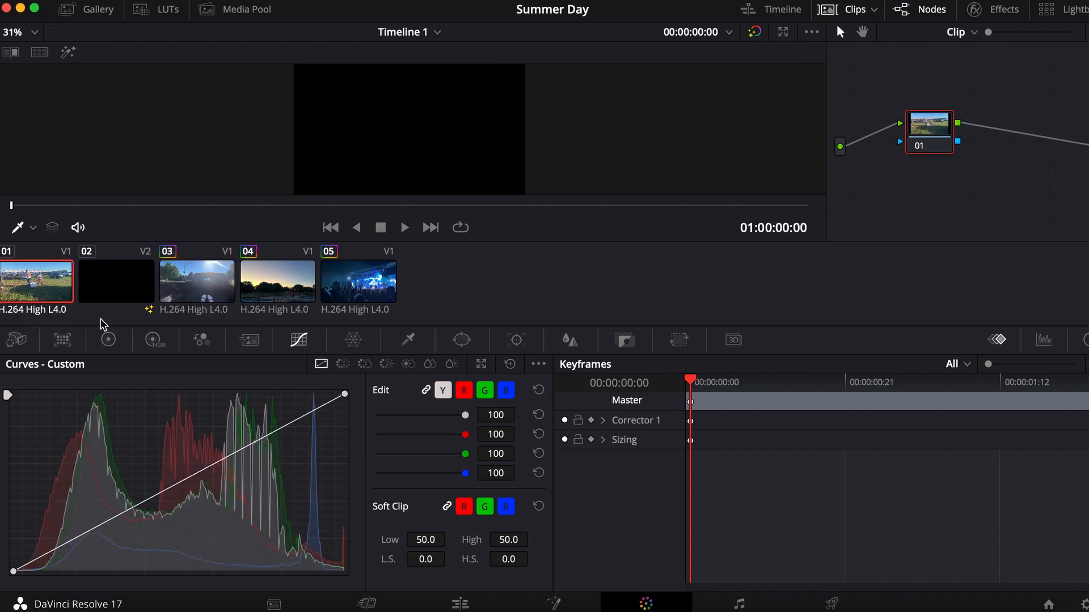
left_click(116, 278)
left_click(56, 286)
left_click_drag(345, 394, 324, 394)
- Raise the contrast of the truck-bed clip 03 to 1.142 in the primary color wheels
left_click(204, 288)
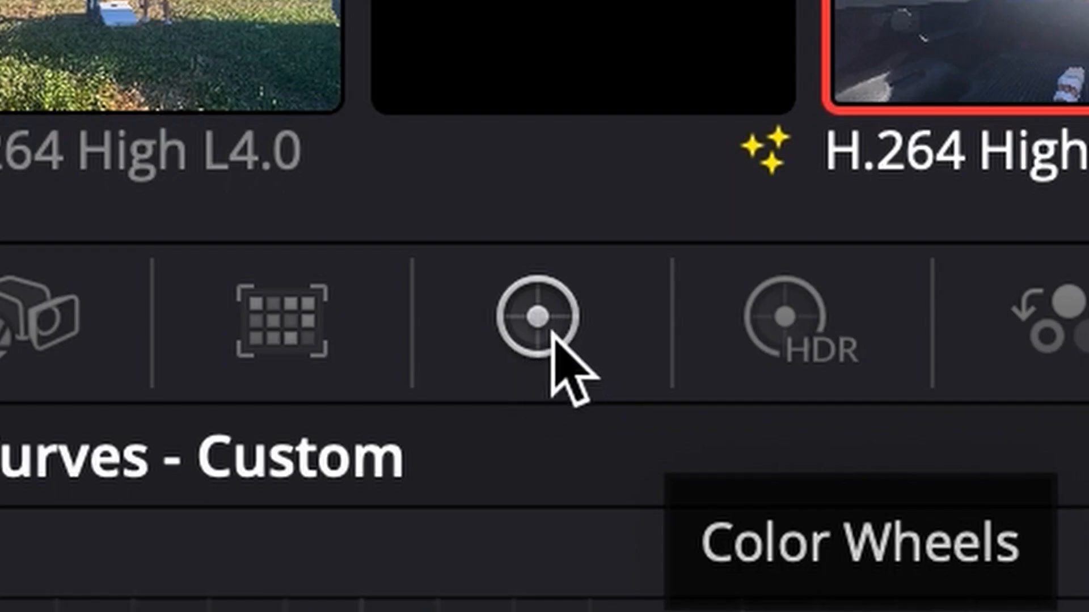
left_click(110, 343)
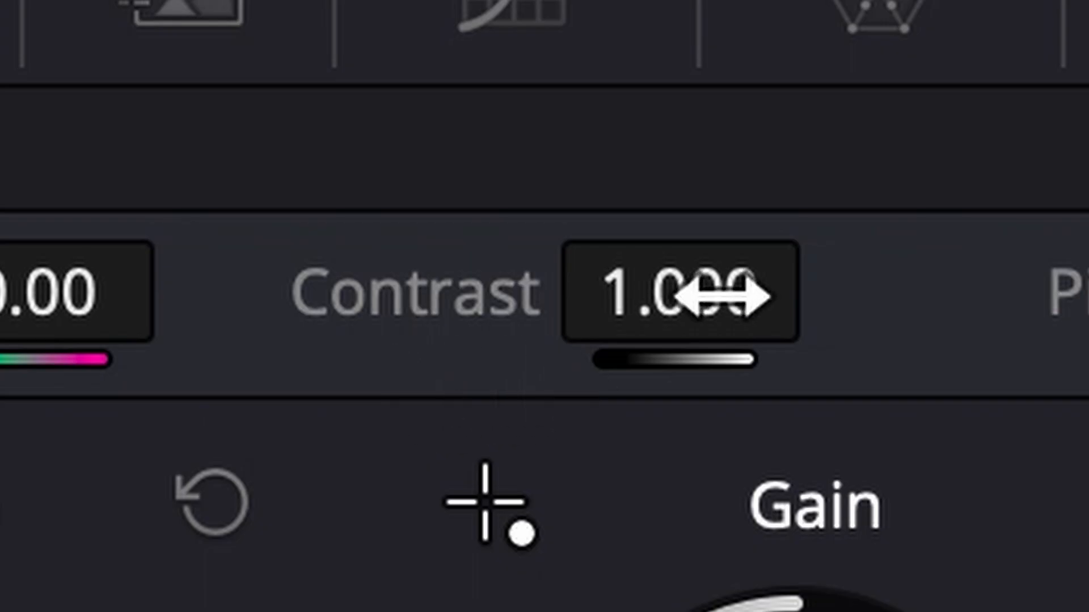
left_click_drag(712, 303, 794, 303)
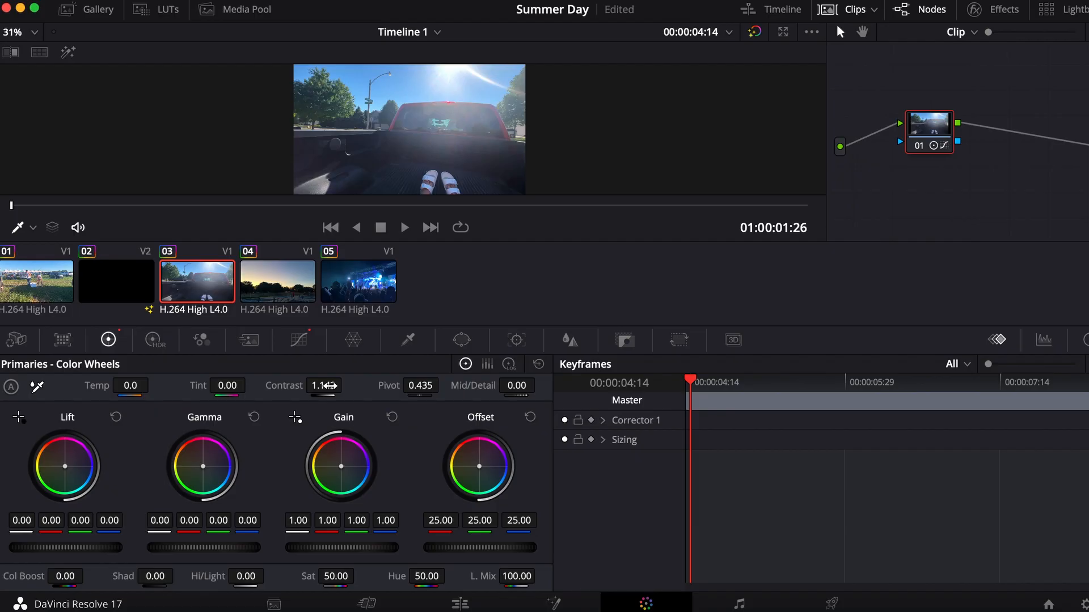
- Copy the grade of the truck-bed clip 03 and paste it onto the concert clip 05
key("super+c")
right_click(195, 285)
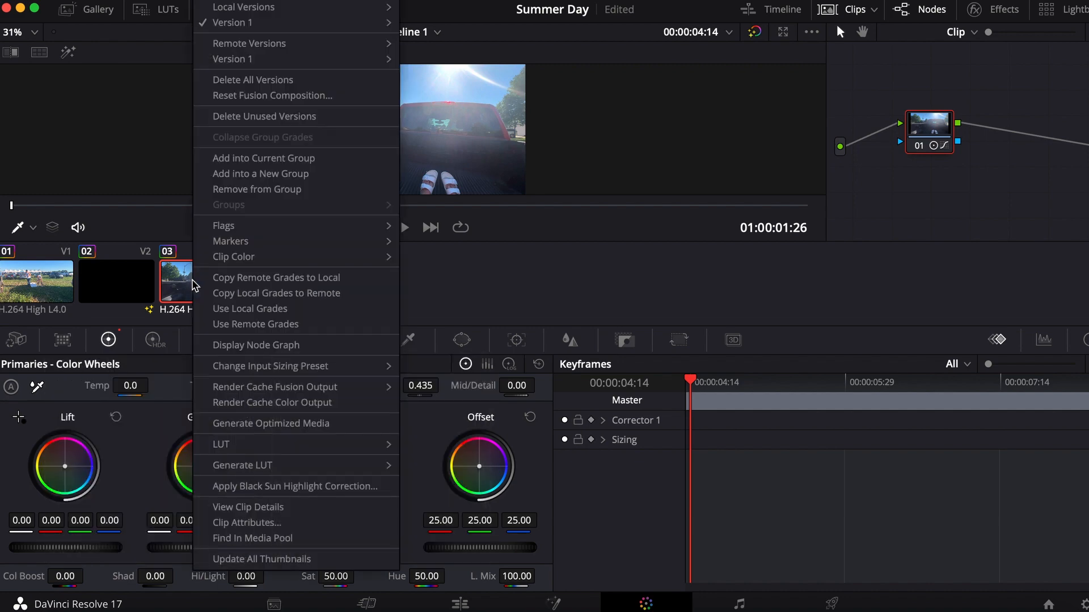
left_click(184, 281)
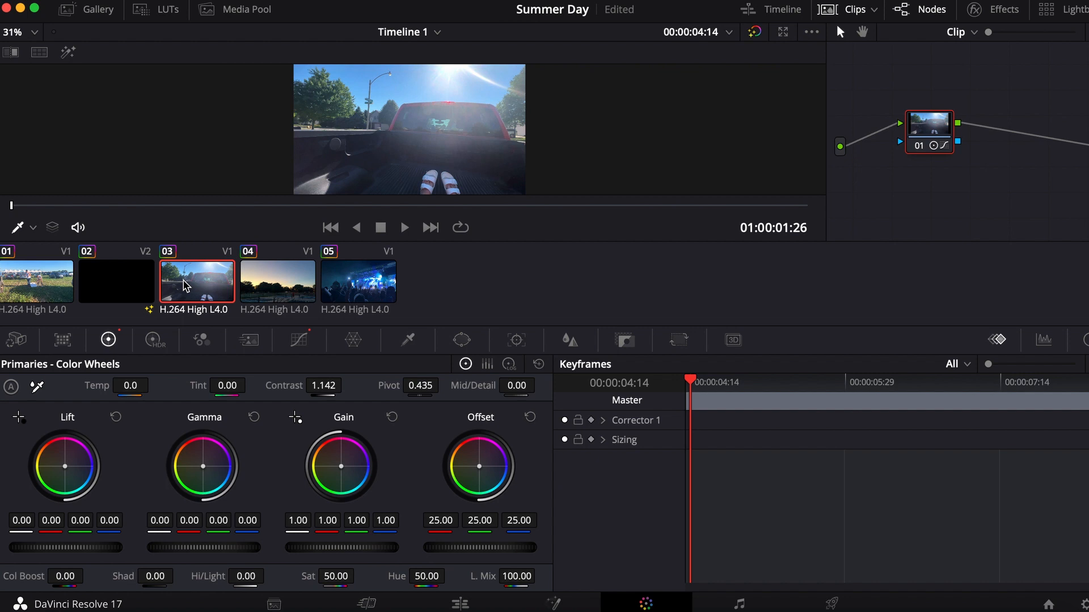
left_click(277, 284)
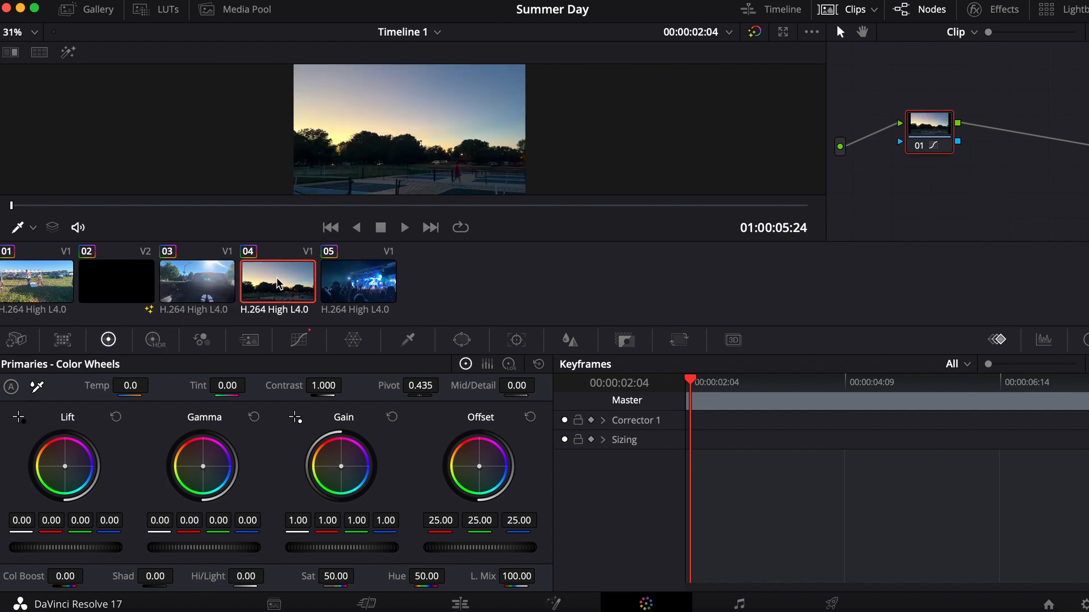
left_click(359, 281)
key("super+v")
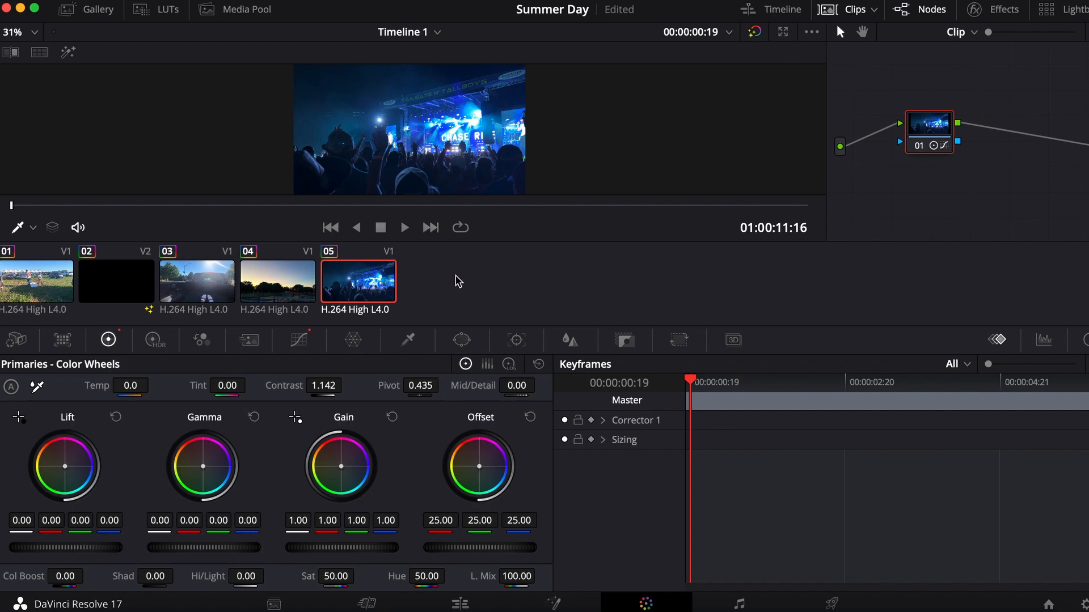
- Select all five clips, paste the copied grade onto them, and save the project
key("super+a")
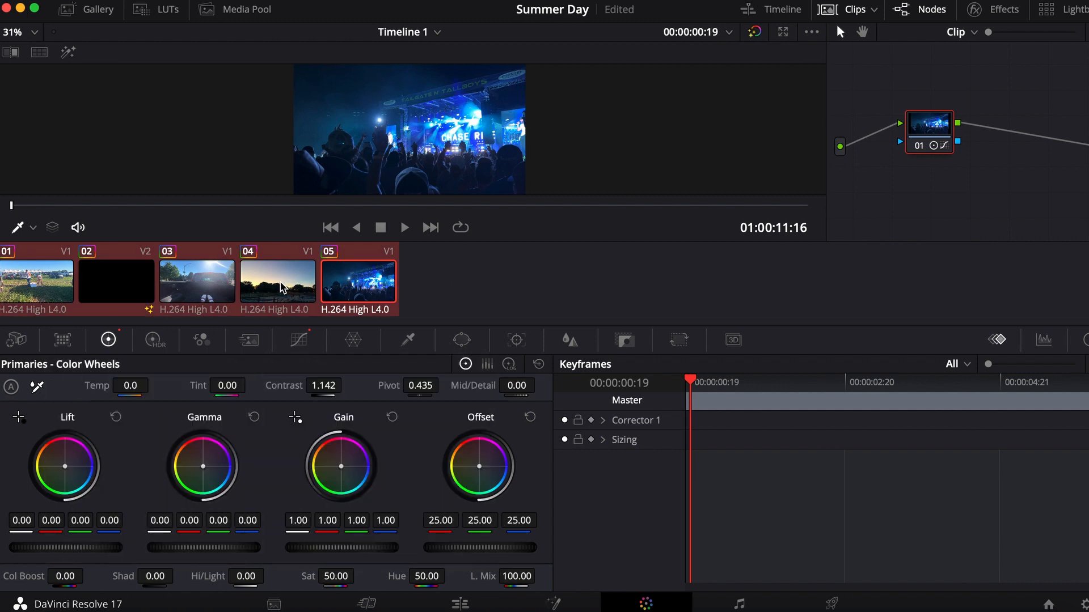
key("super+v")
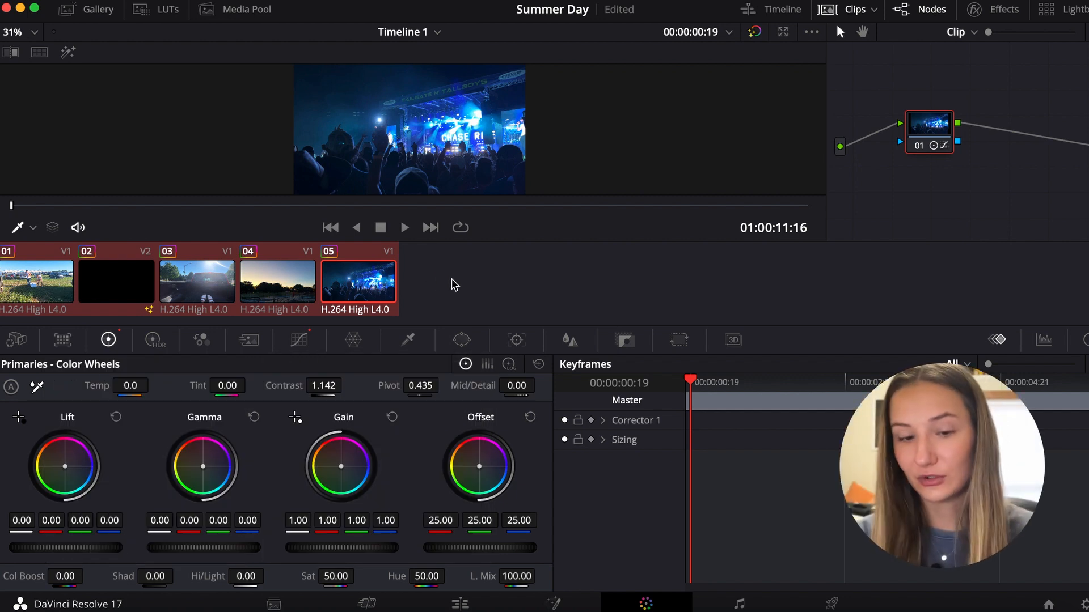
key("super+s")
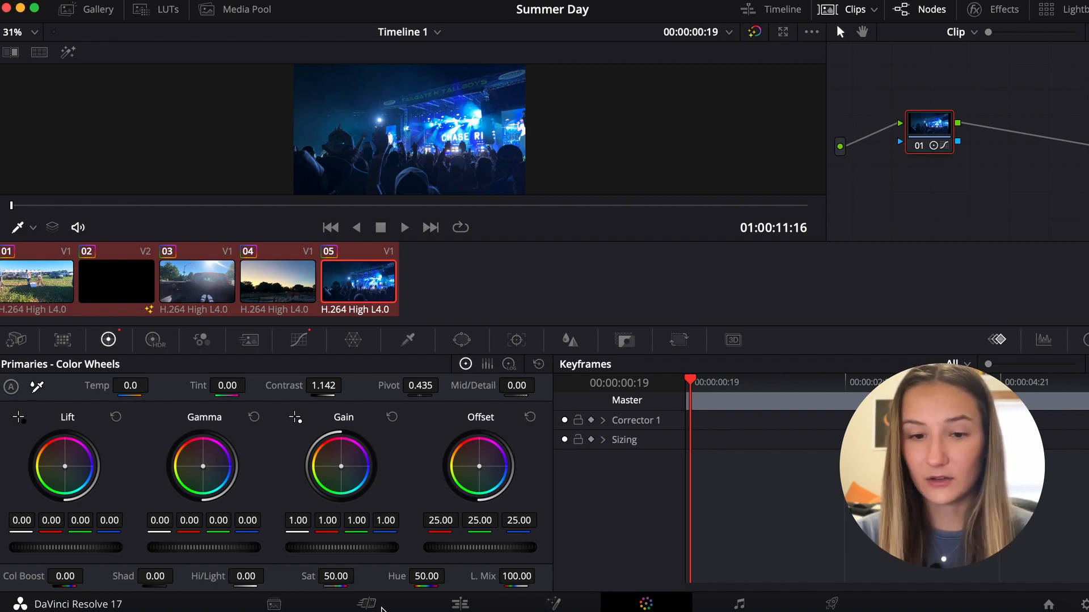
- Return to the Edit page, play the whole timeline full screen from the start, and place the playhead at 01:00:08:13
left_click(441, 605)
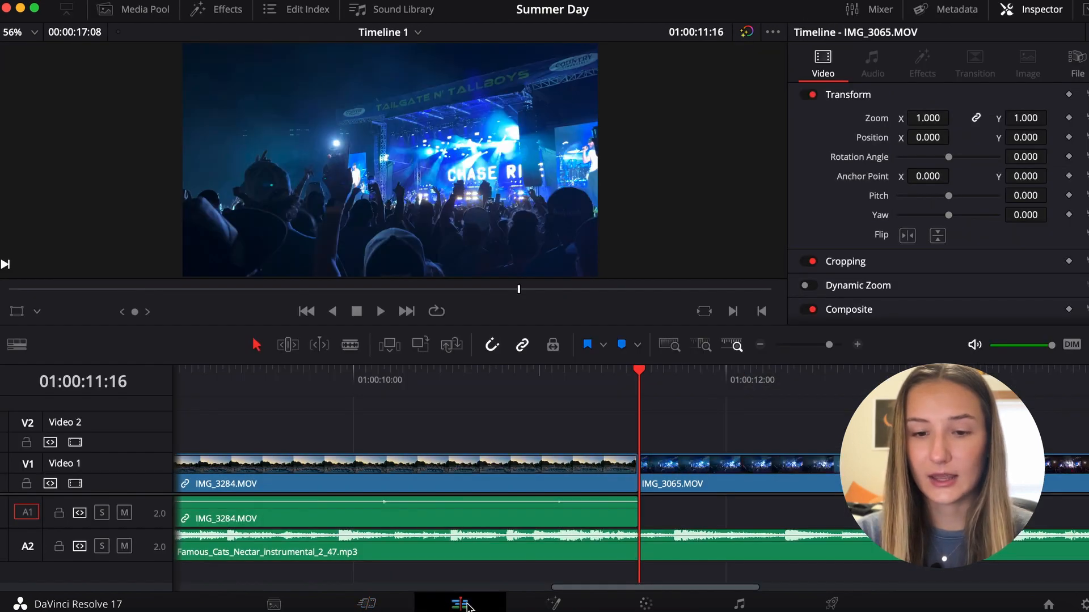
left_click(760, 345)
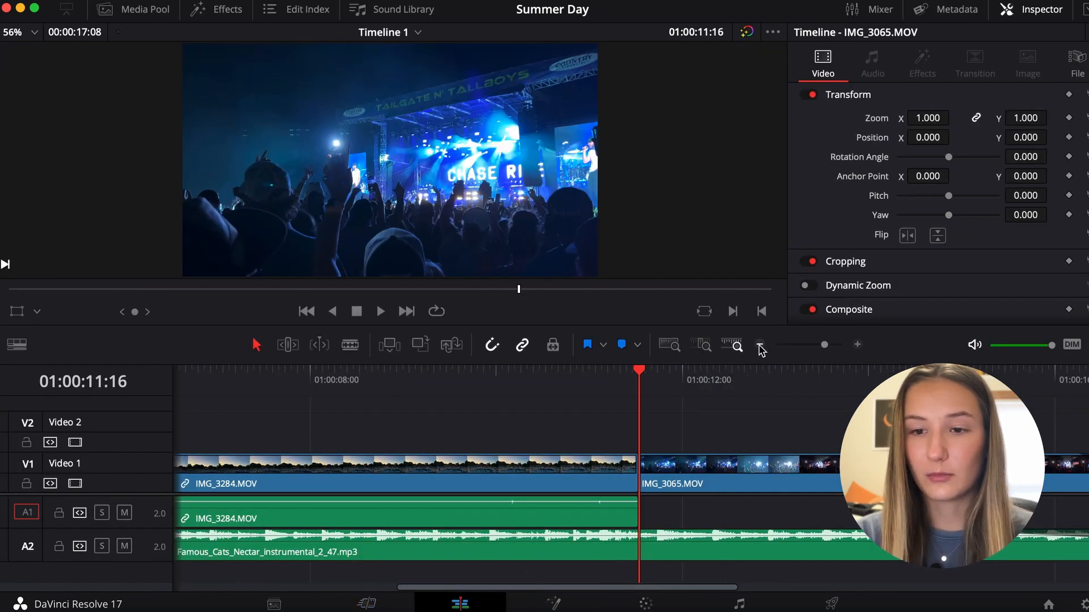
left_click_drag(195, 369, 157, 368)
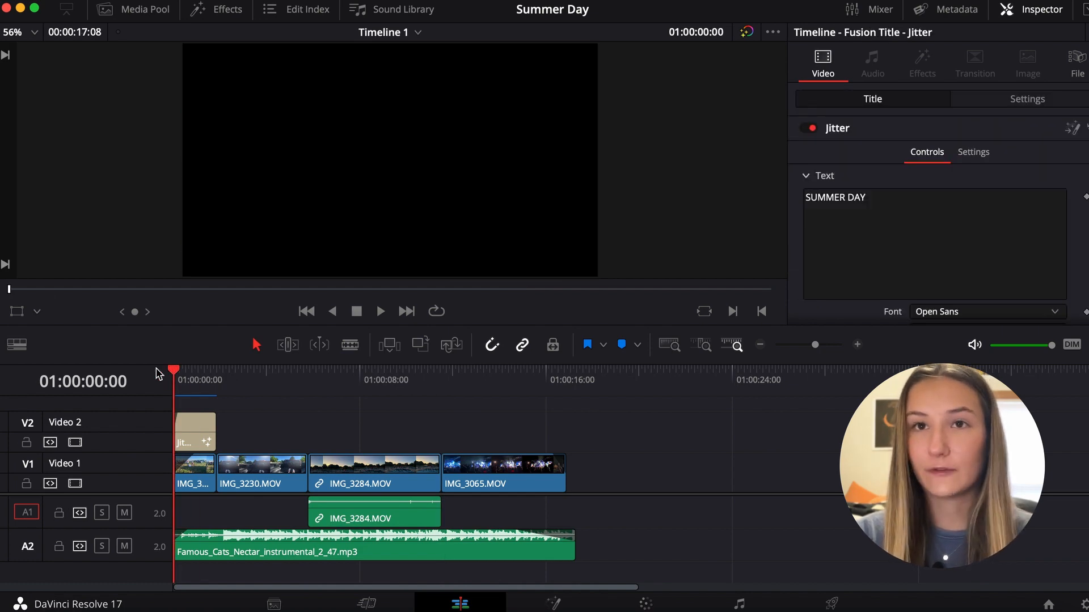
key("super+f")
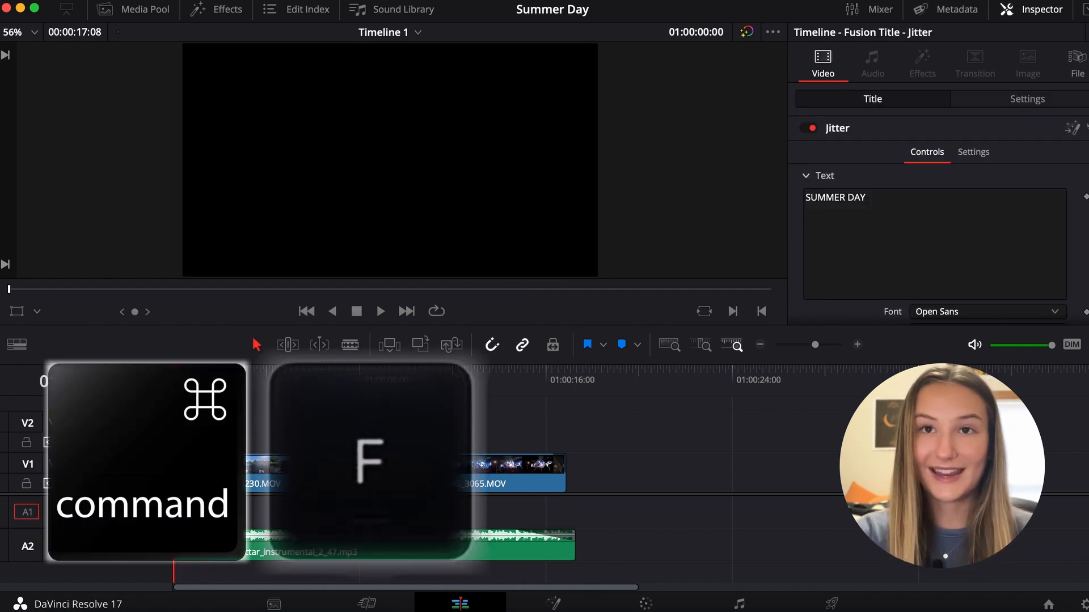
mouse_move(326, 362)
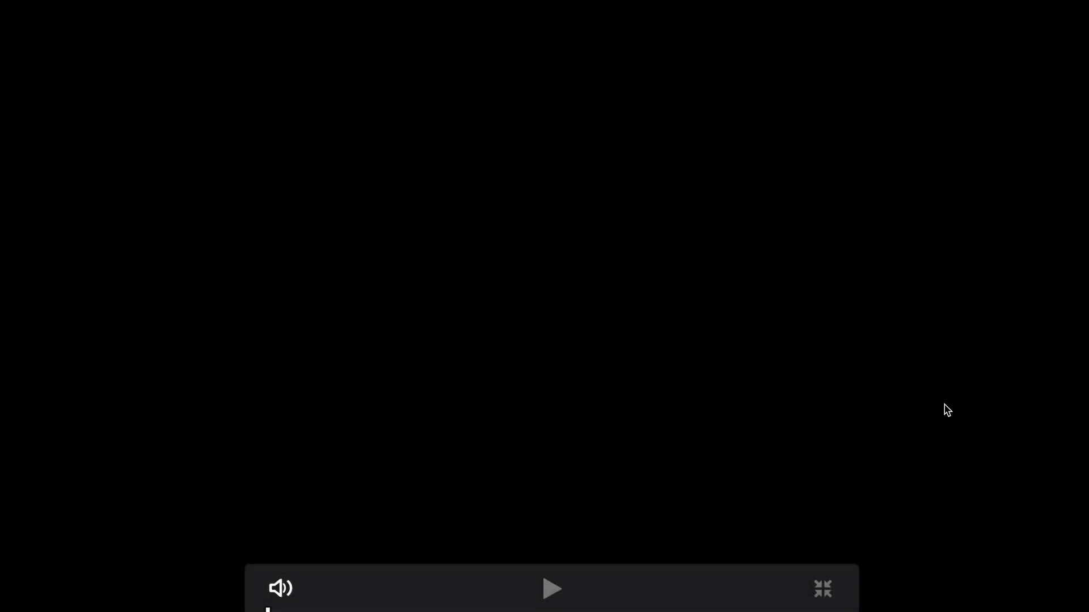
key("space")
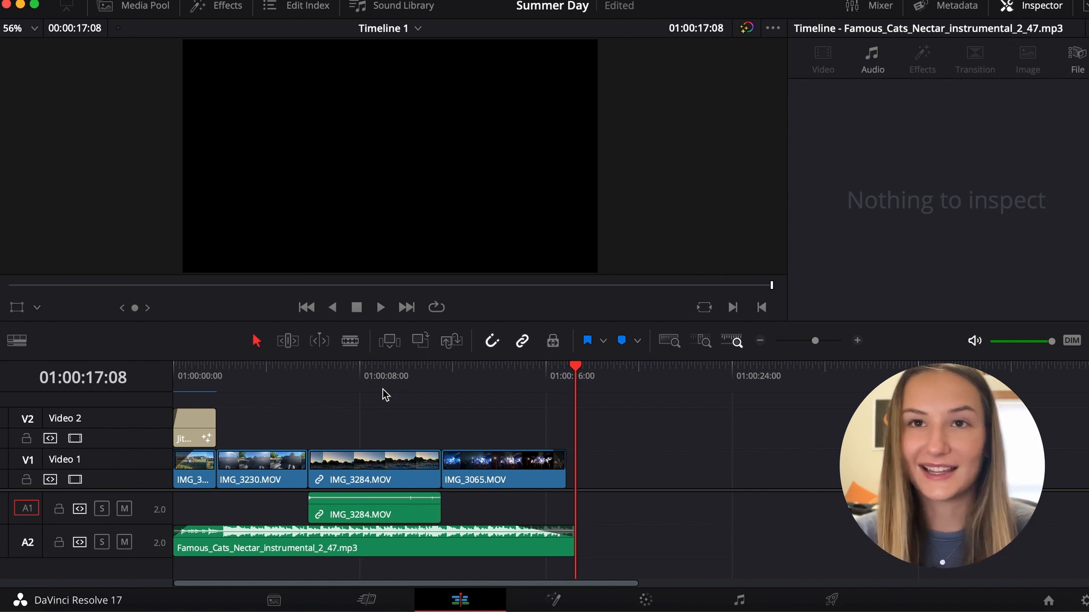
left_click(369, 377)
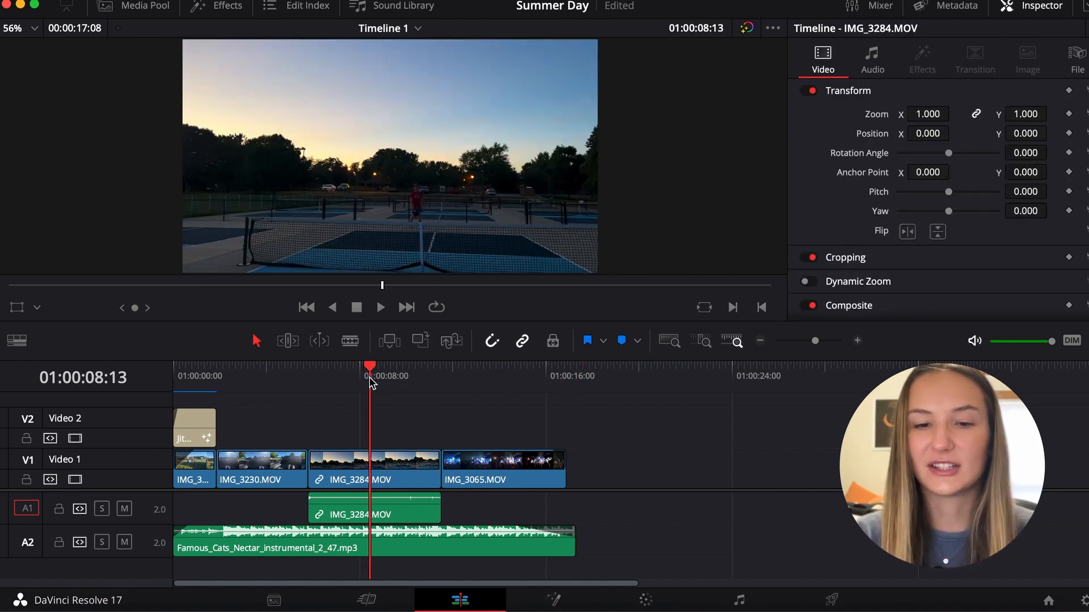
left_click(307, 379)
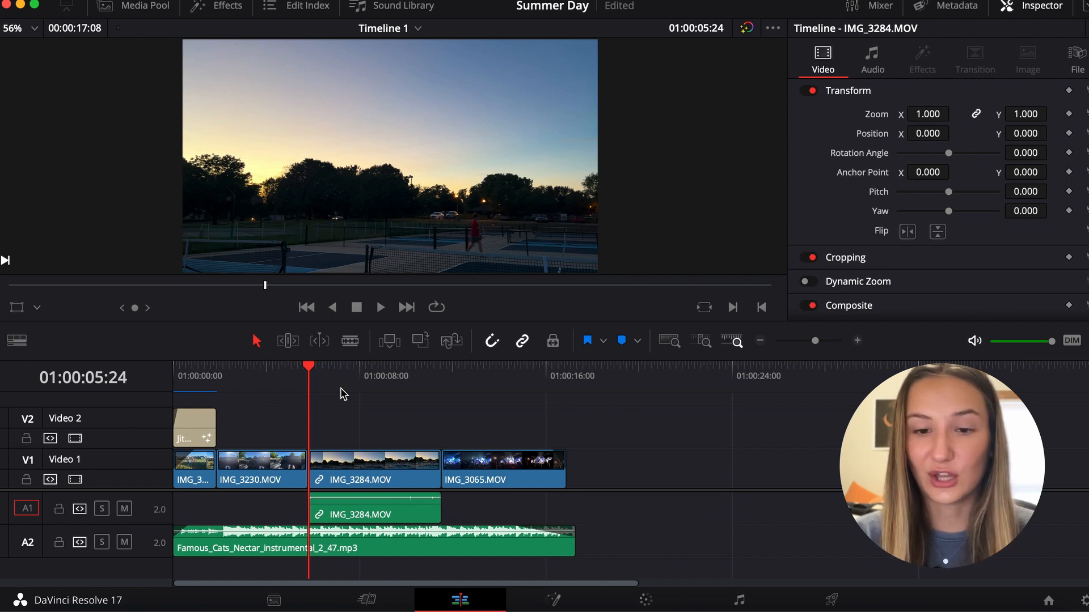
left_click(484, 389)
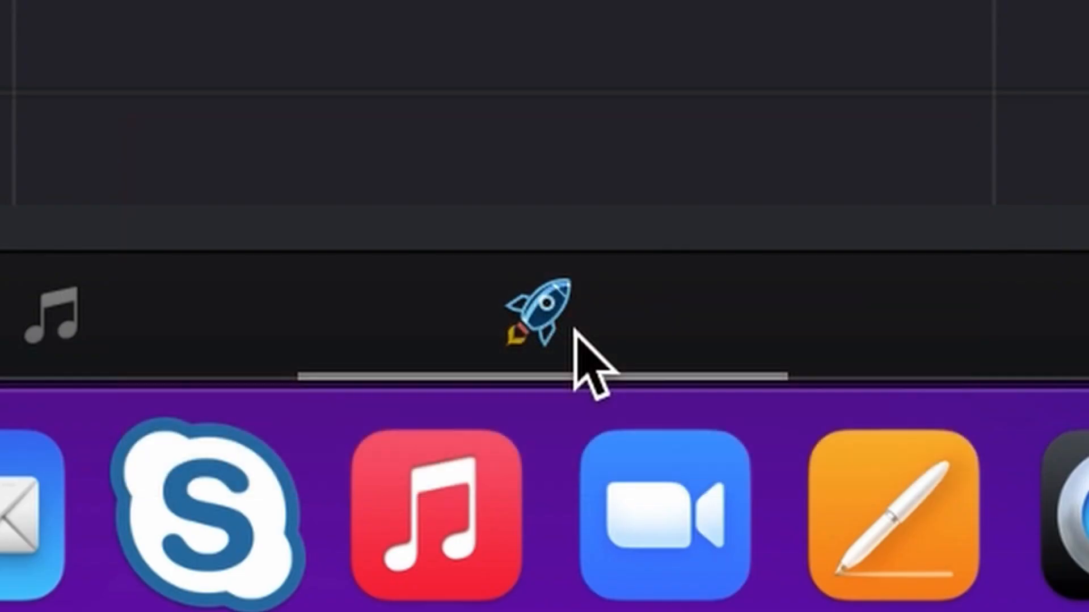
- Switch to the Deliver page and choose the H.264 Master render preset
left_click(833, 604)
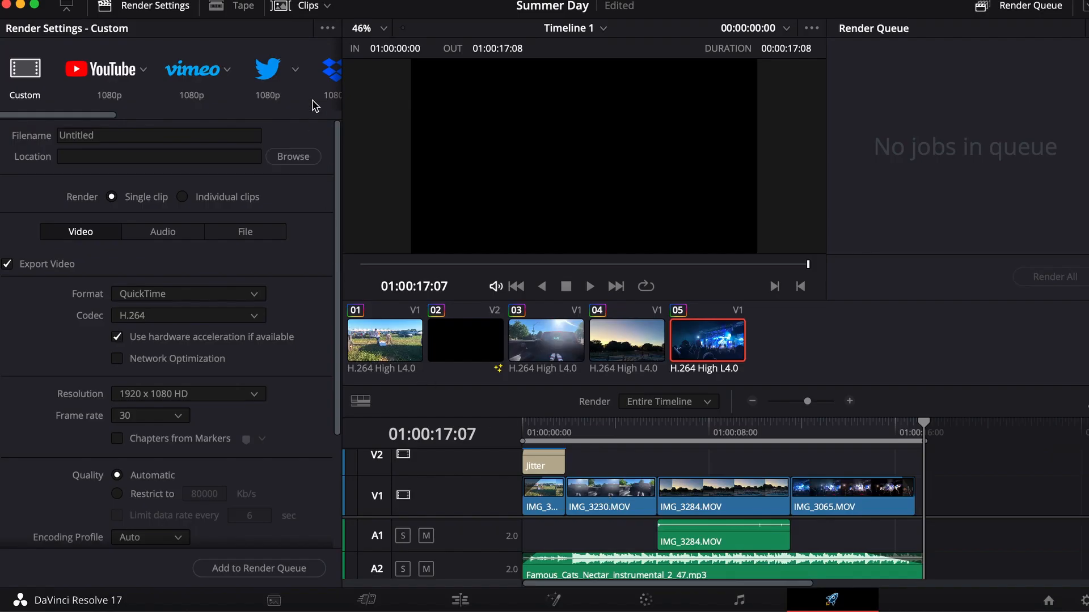
scroll(273, 91, "right", 5)
scroll(281, 80, "right", 3)
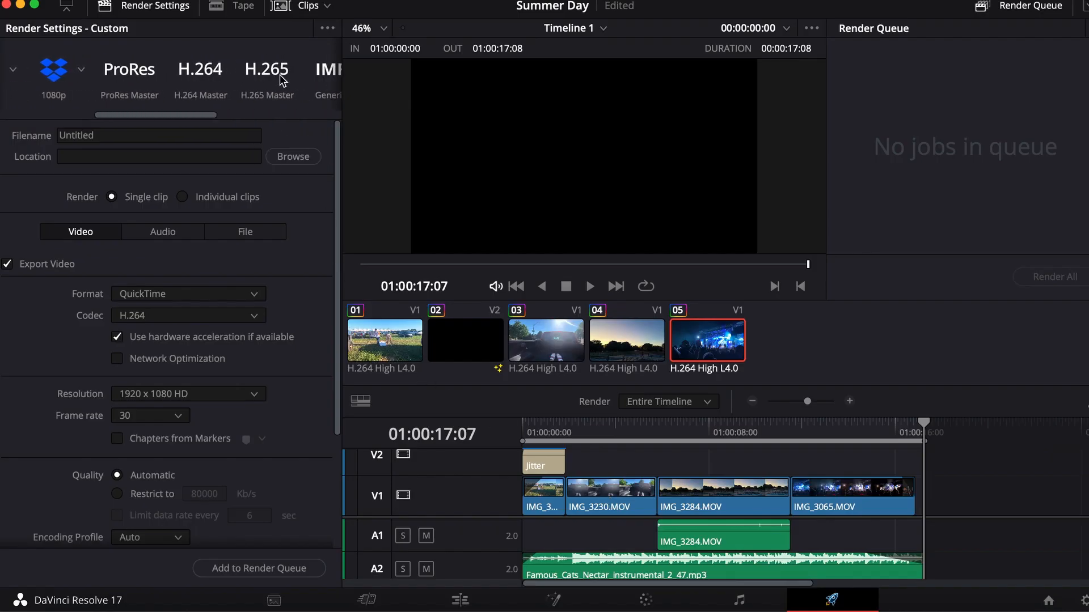
left_click(202, 77)
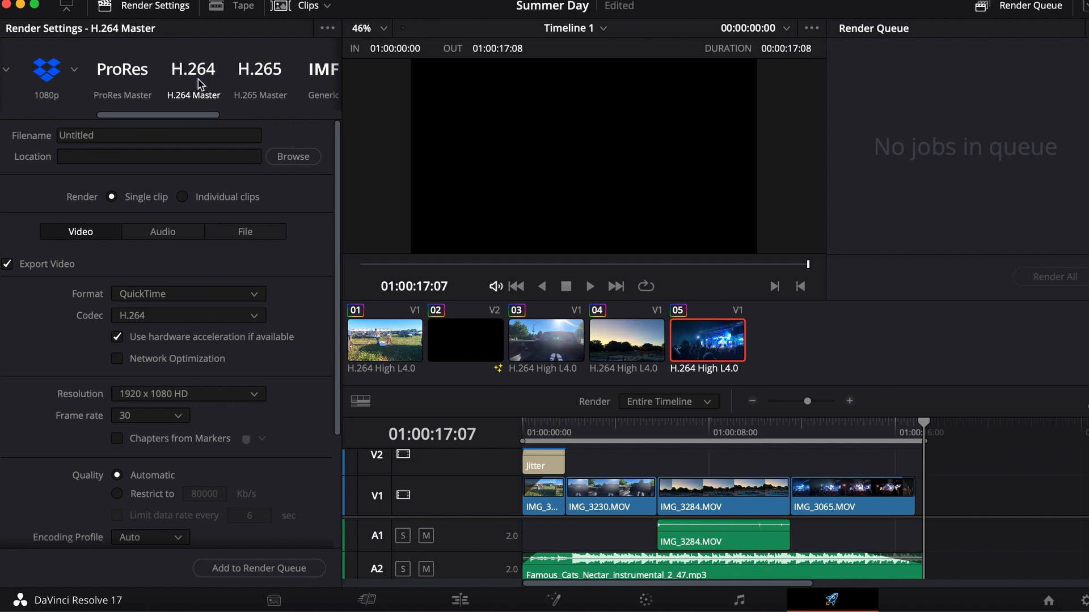
- Name the render file Summer Day! and set the Desktop as its save location
left_click(137, 138)
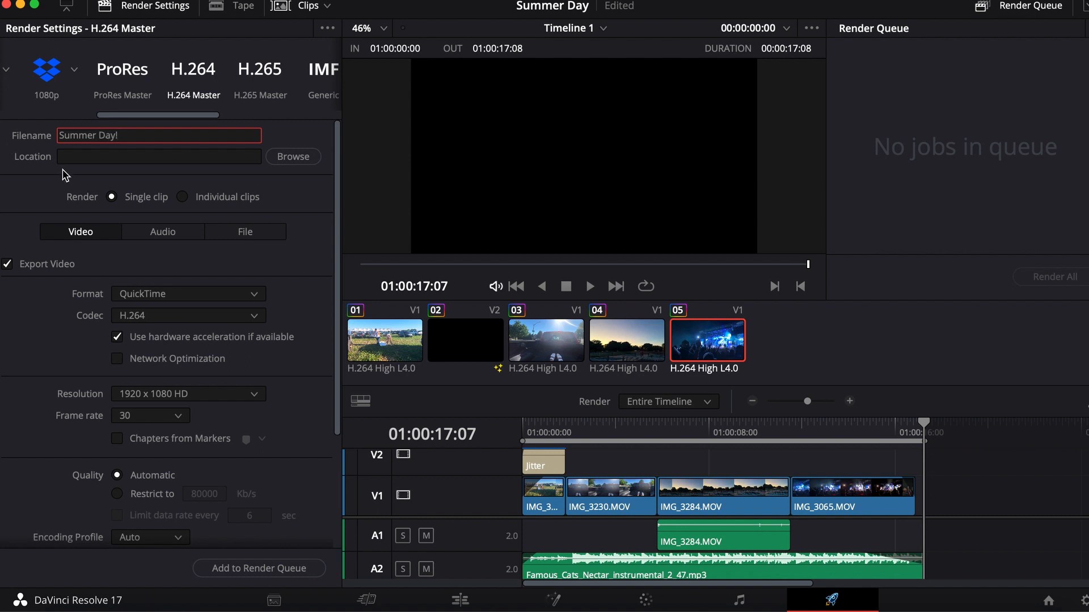
left_click(293, 161)
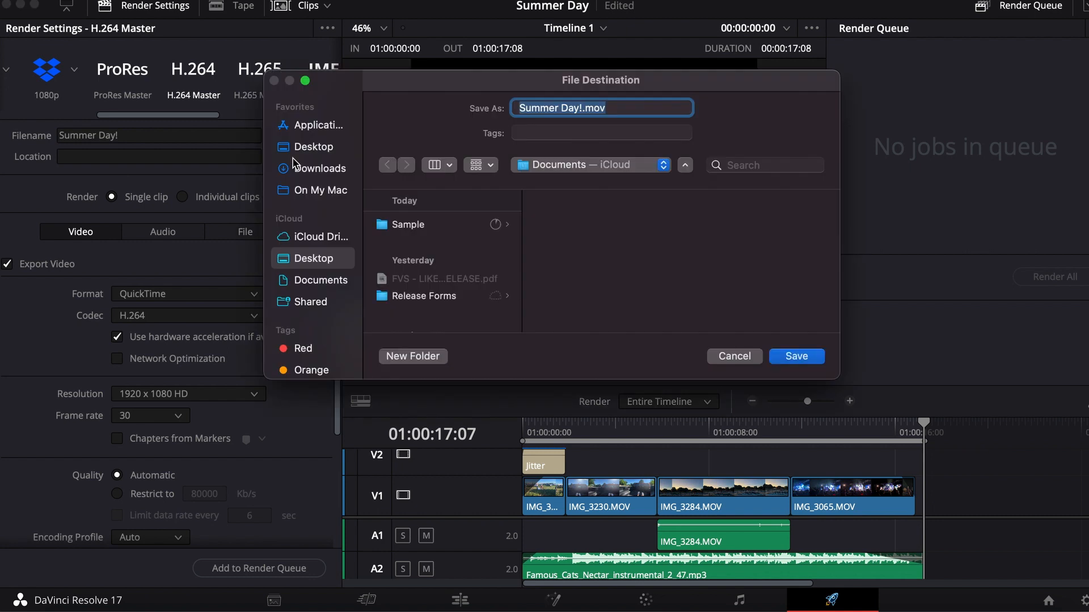
left_click(321, 148)
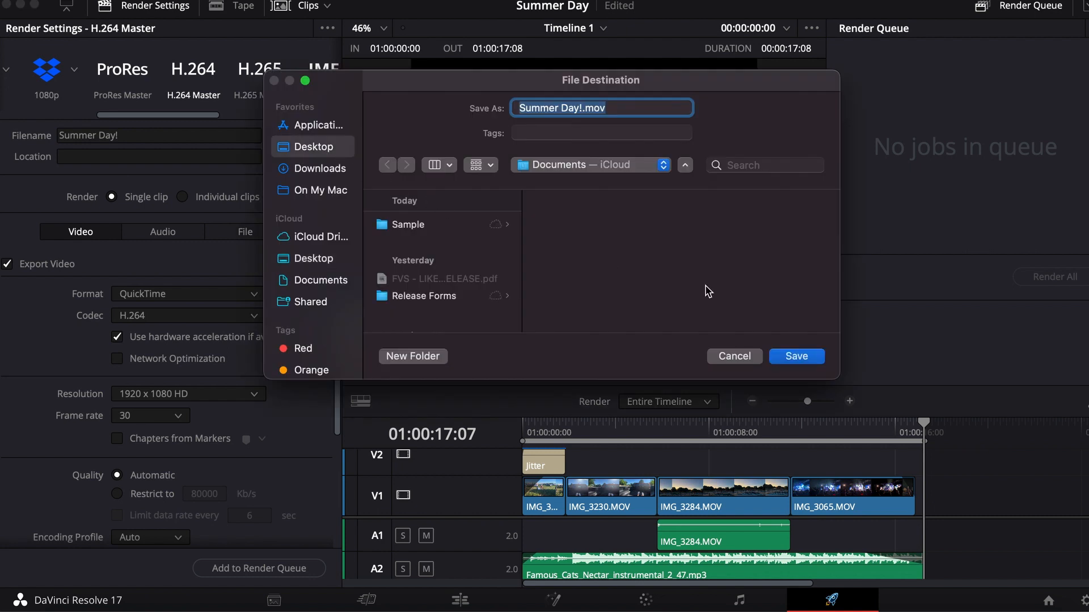
left_click(808, 353)
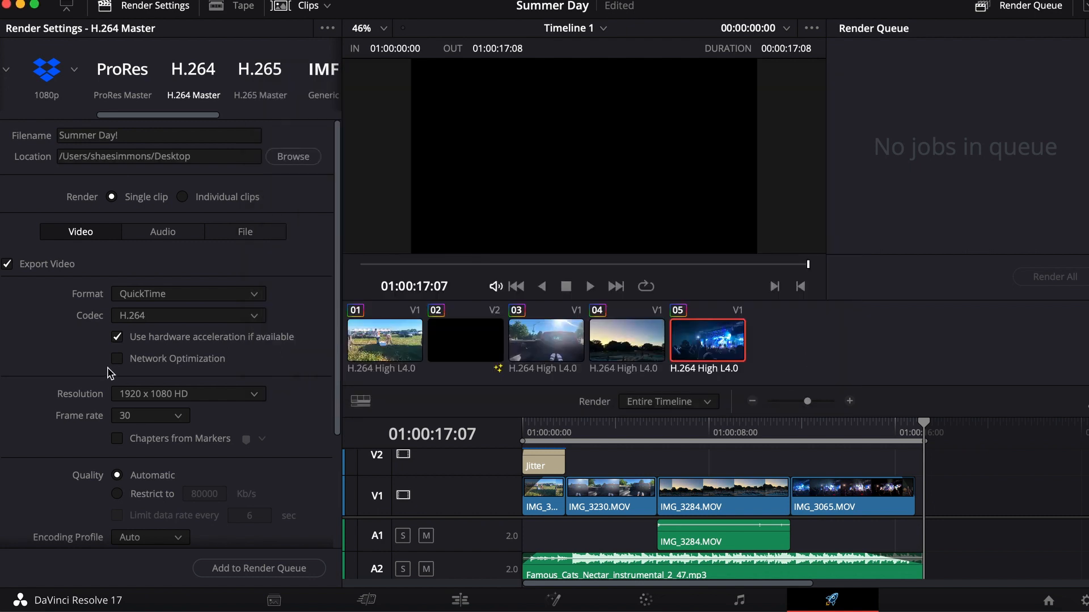
- Expand the advanced video render settings and set the gamma tag to Gamma 2.4
scroll(64, 371, "down", 5)
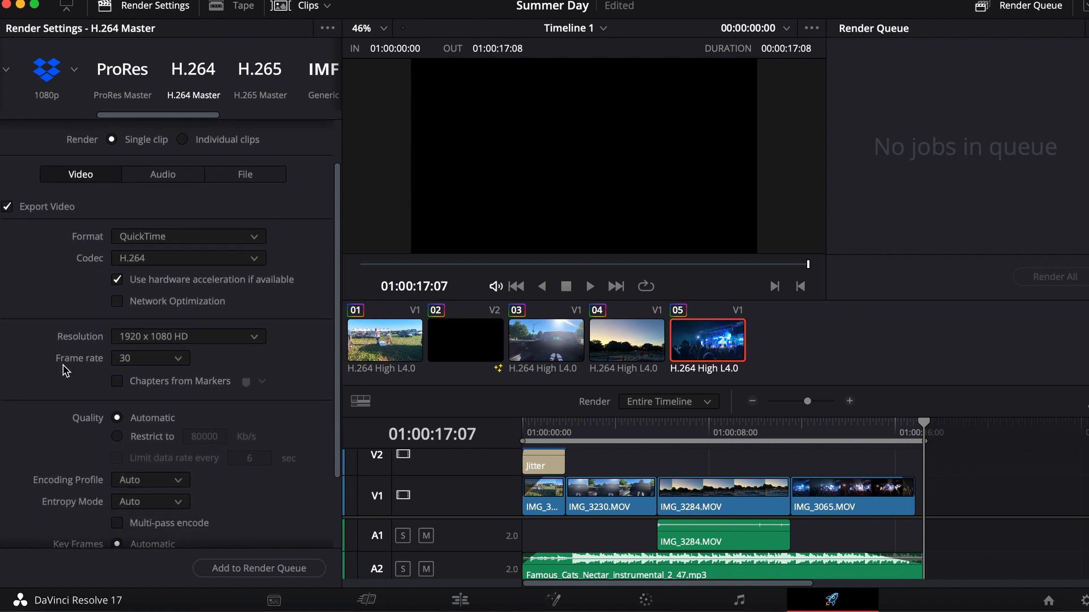
scroll(64, 371, "down", 1)
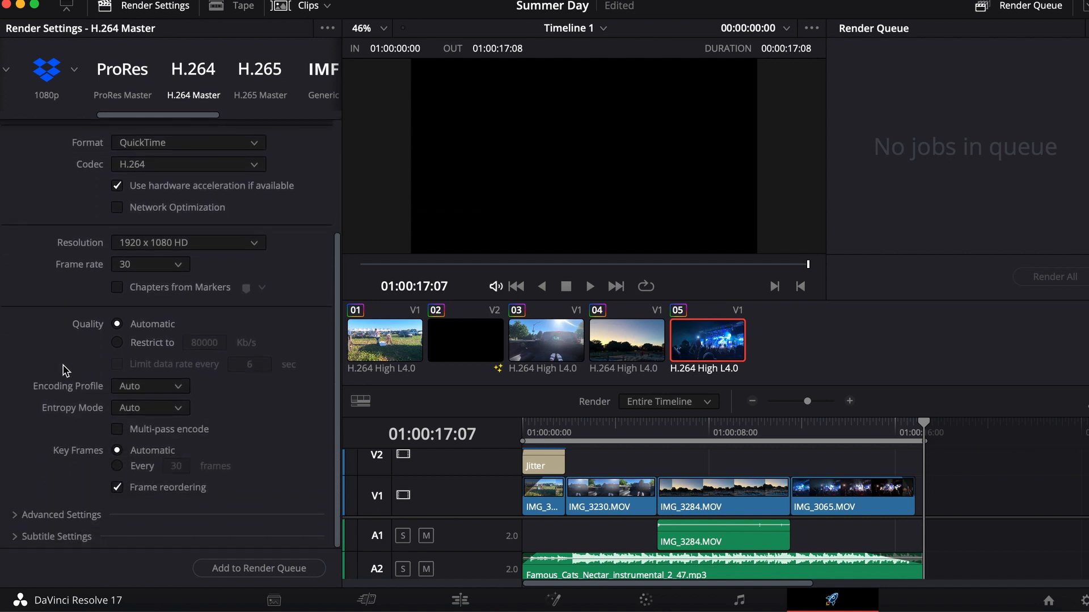
left_click(40, 515)
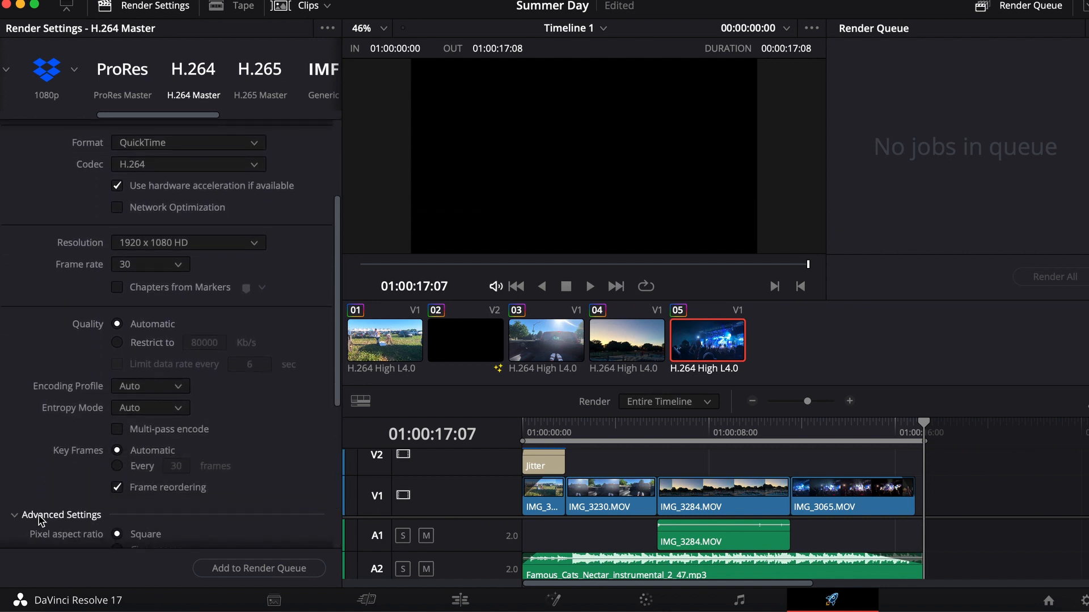
scroll(131, 473, "down", 9)
scroll(145, 467, "down", 3)
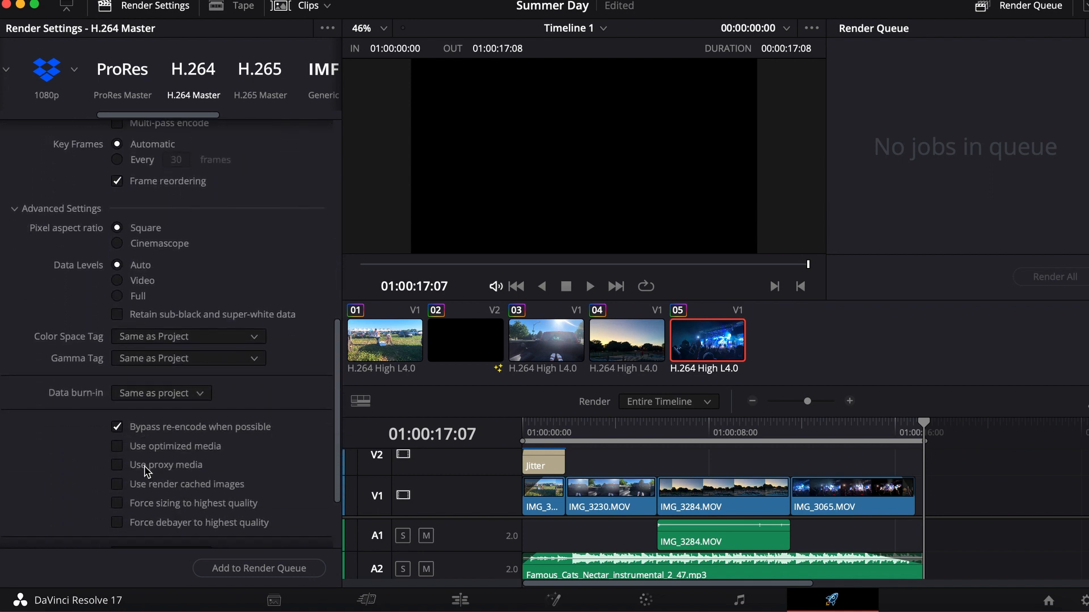
left_click(253, 359)
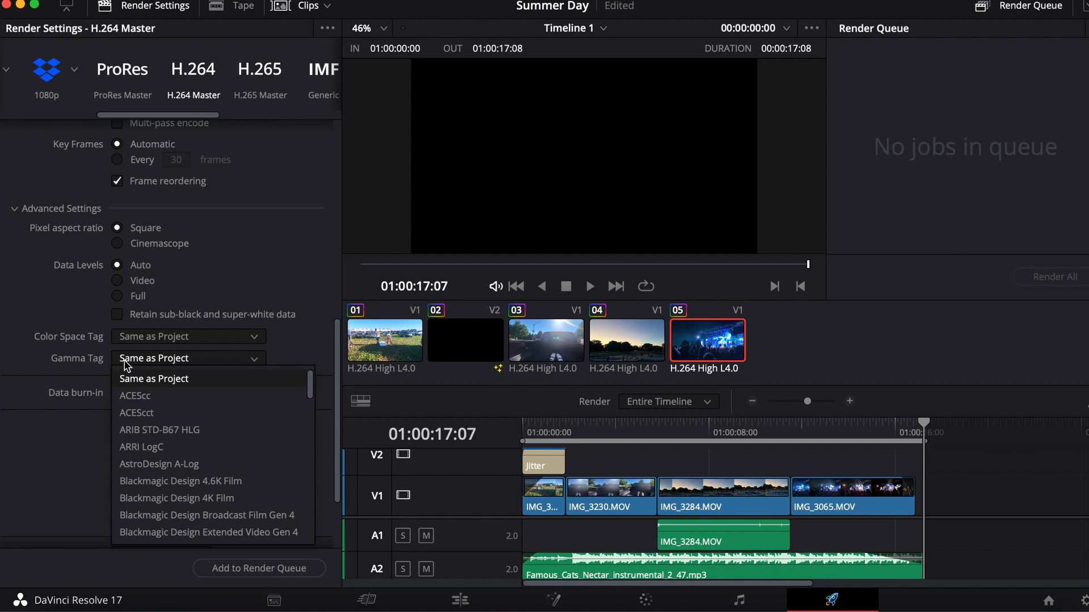
scroll(198, 463, "down", 5)
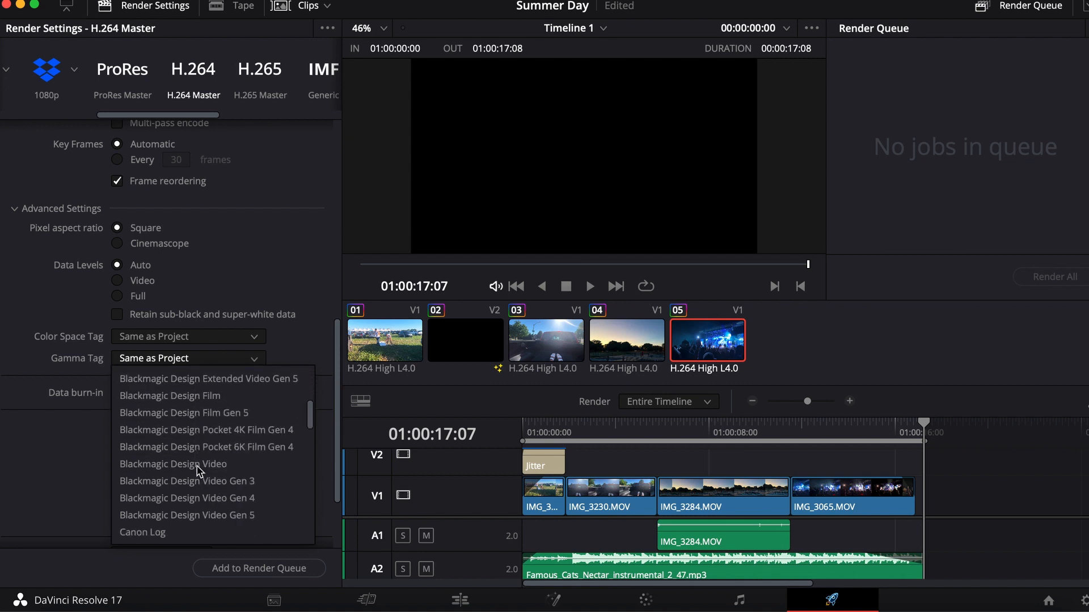
scroll(198, 470, "down", 6)
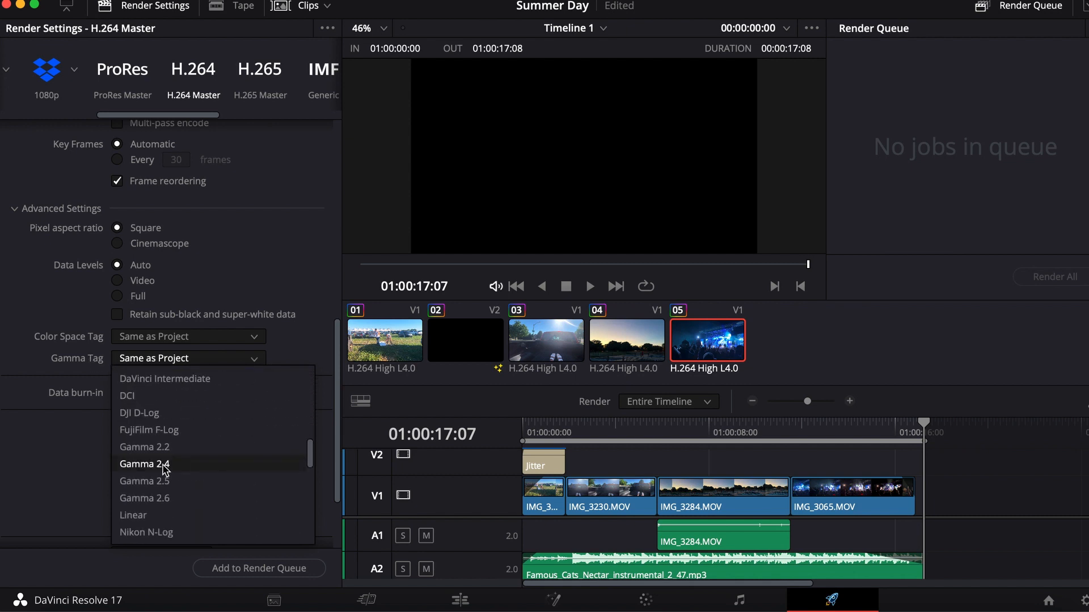
left_click(163, 465)
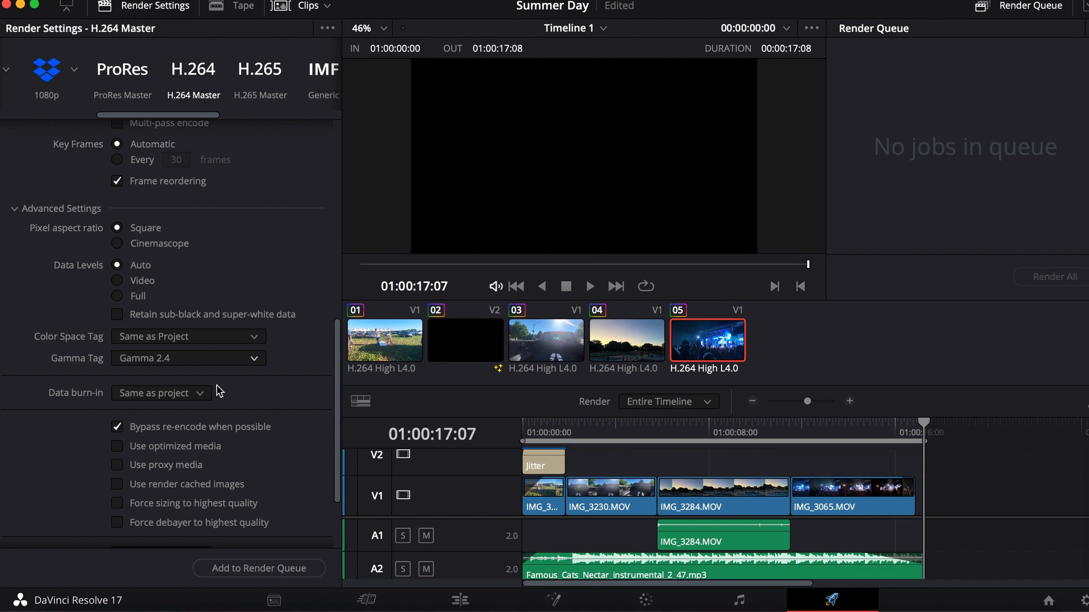
- Add the Timeline 1 export to the render queue and render all queued jobs
left_click(225, 571)
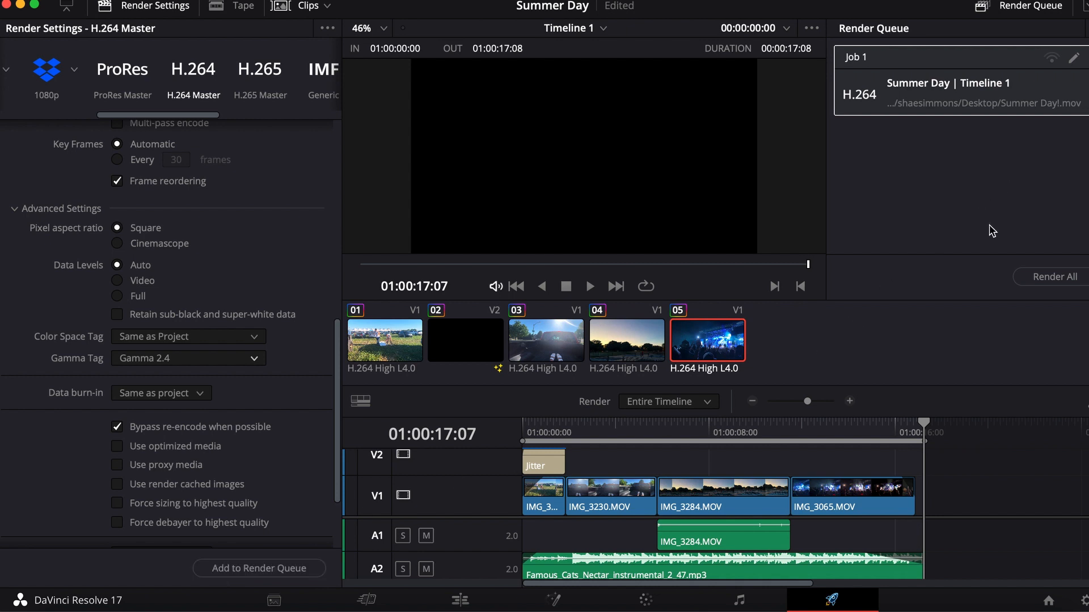
left_click(1048, 278)
- Minimize the editor window, open the rendered Summer Day! movie from the desktop, and play it
left_click(21, 4)
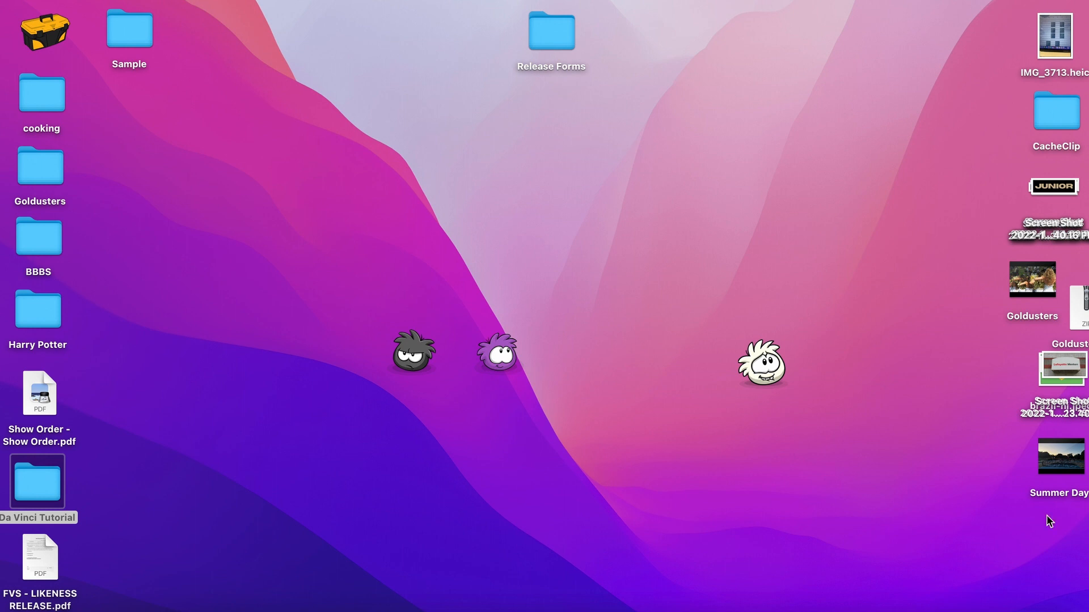
double_click(1049, 476)
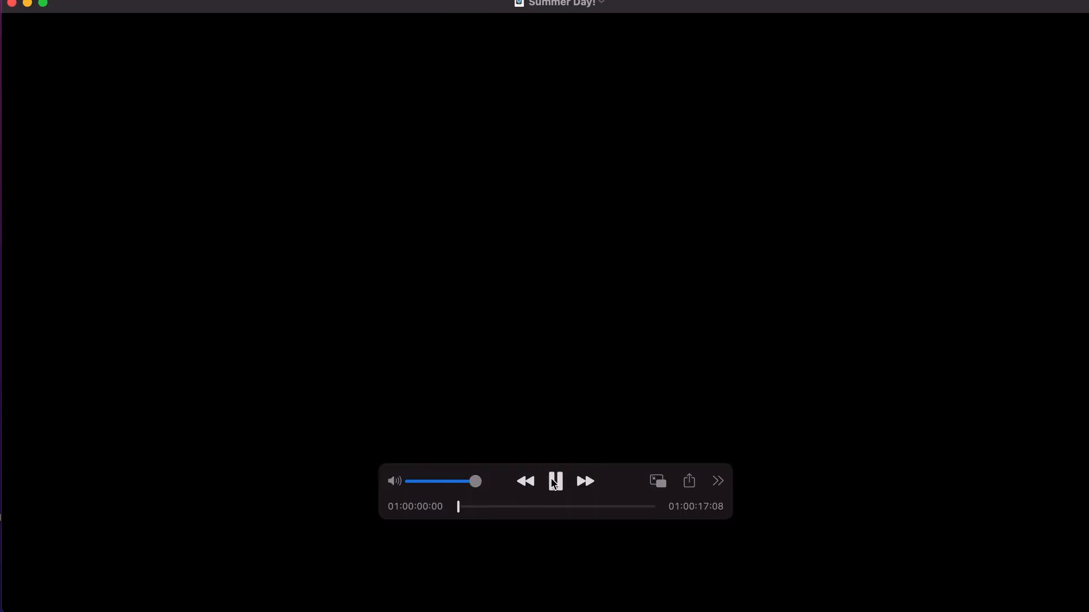
left_click(555, 482)
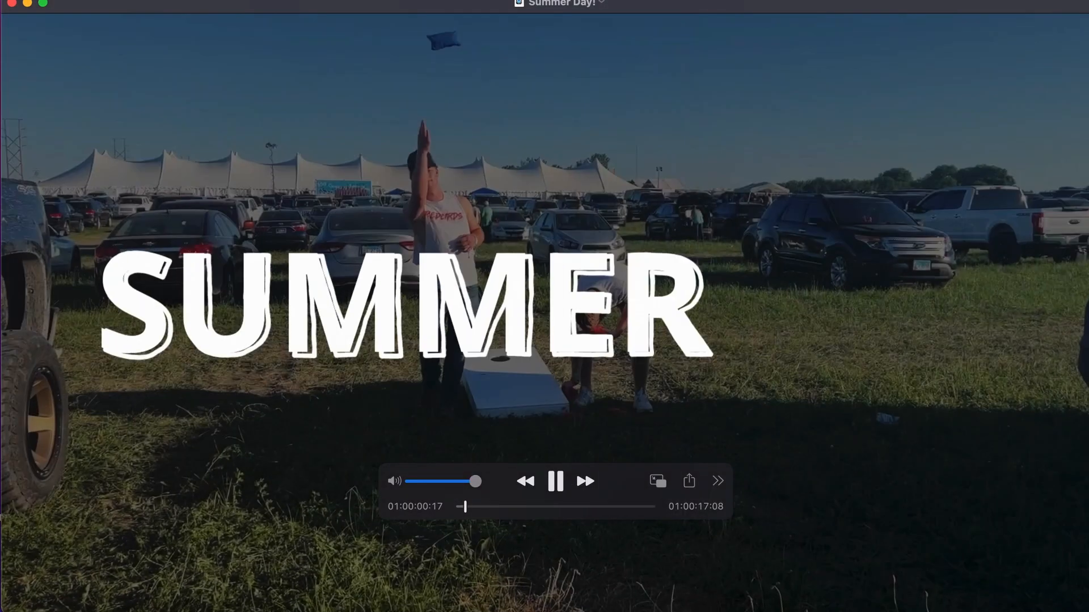